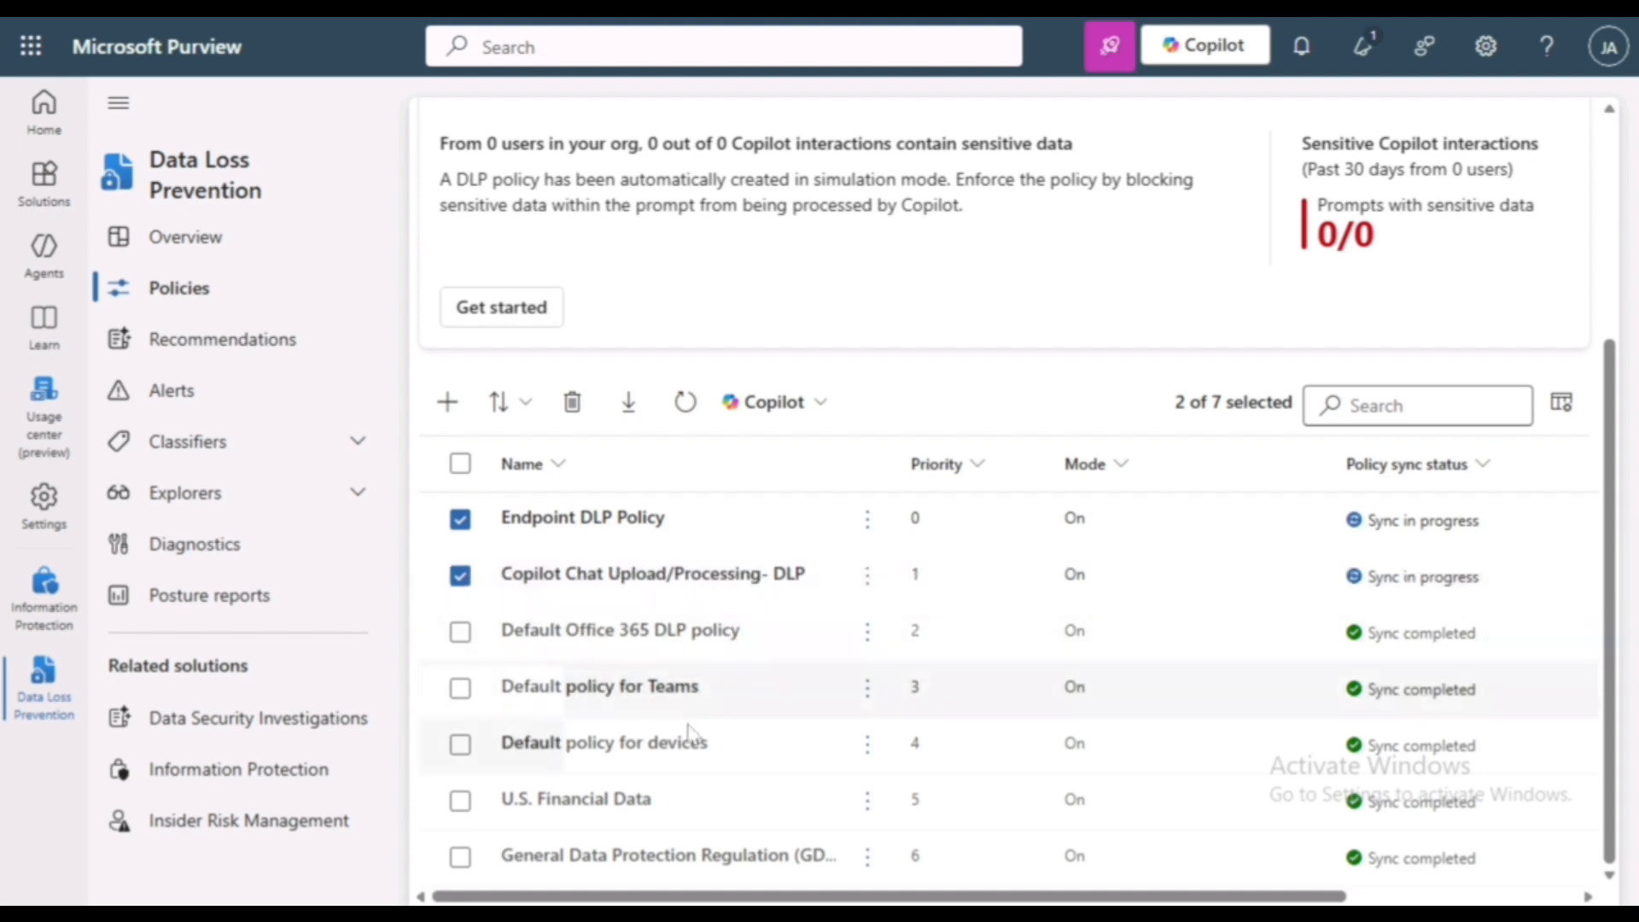
- Review the descriptions and rules of the Endpoint DLP Policy and the Copilot Chat Upload/Processing- DLP policy
left_click_drag(923, 442, 1400, 470)
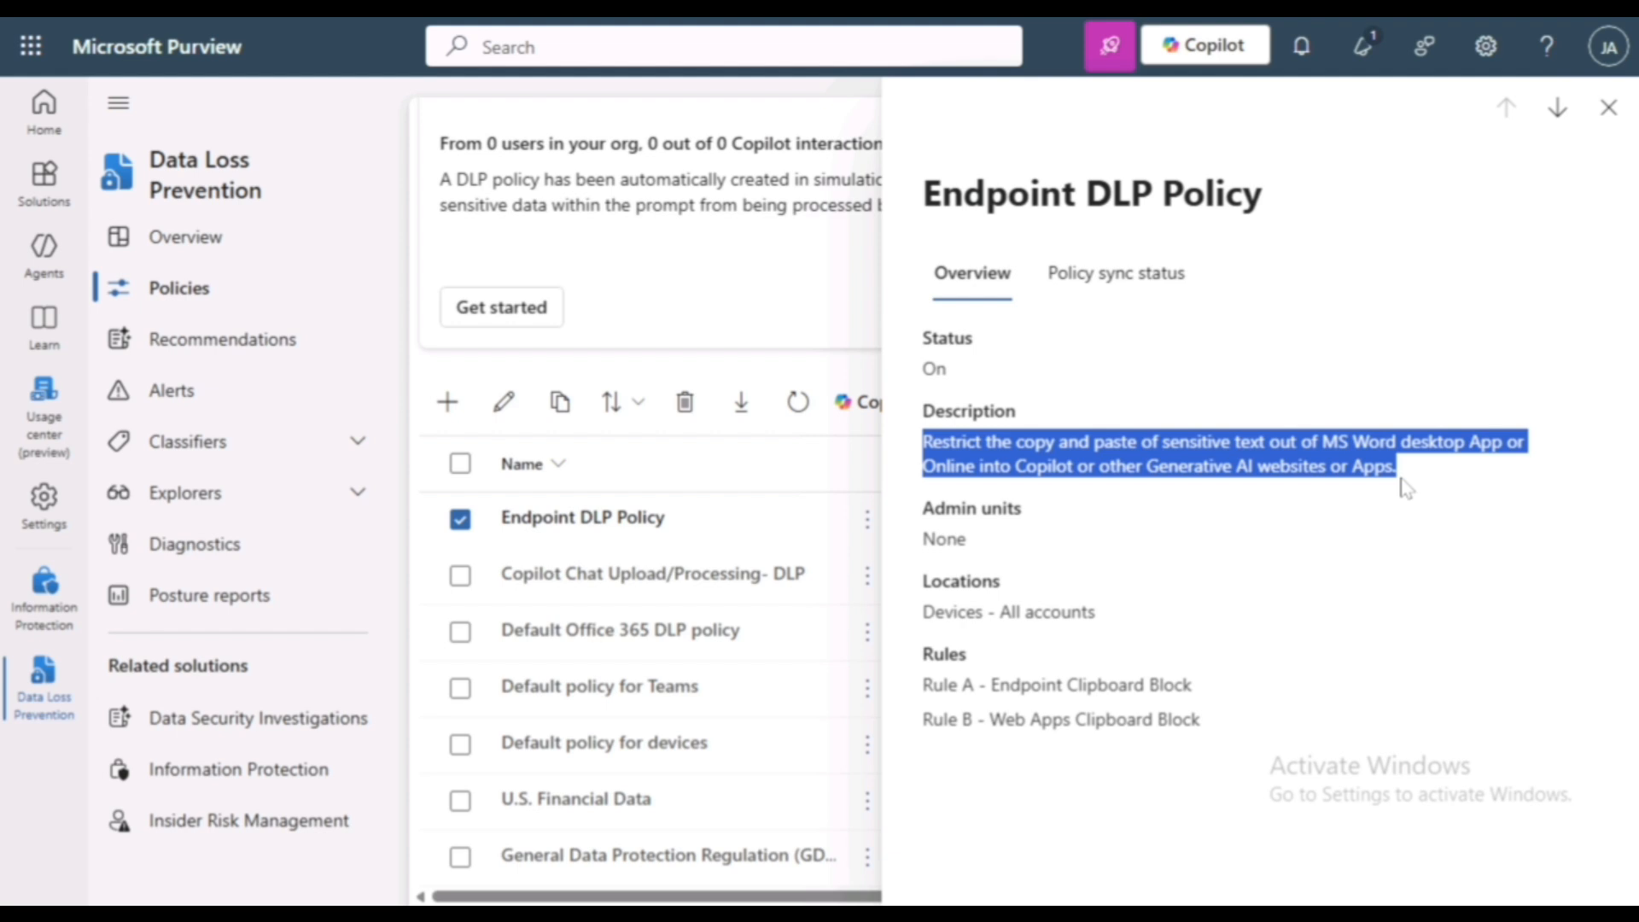
left_click_drag(921, 679, 1220, 743)
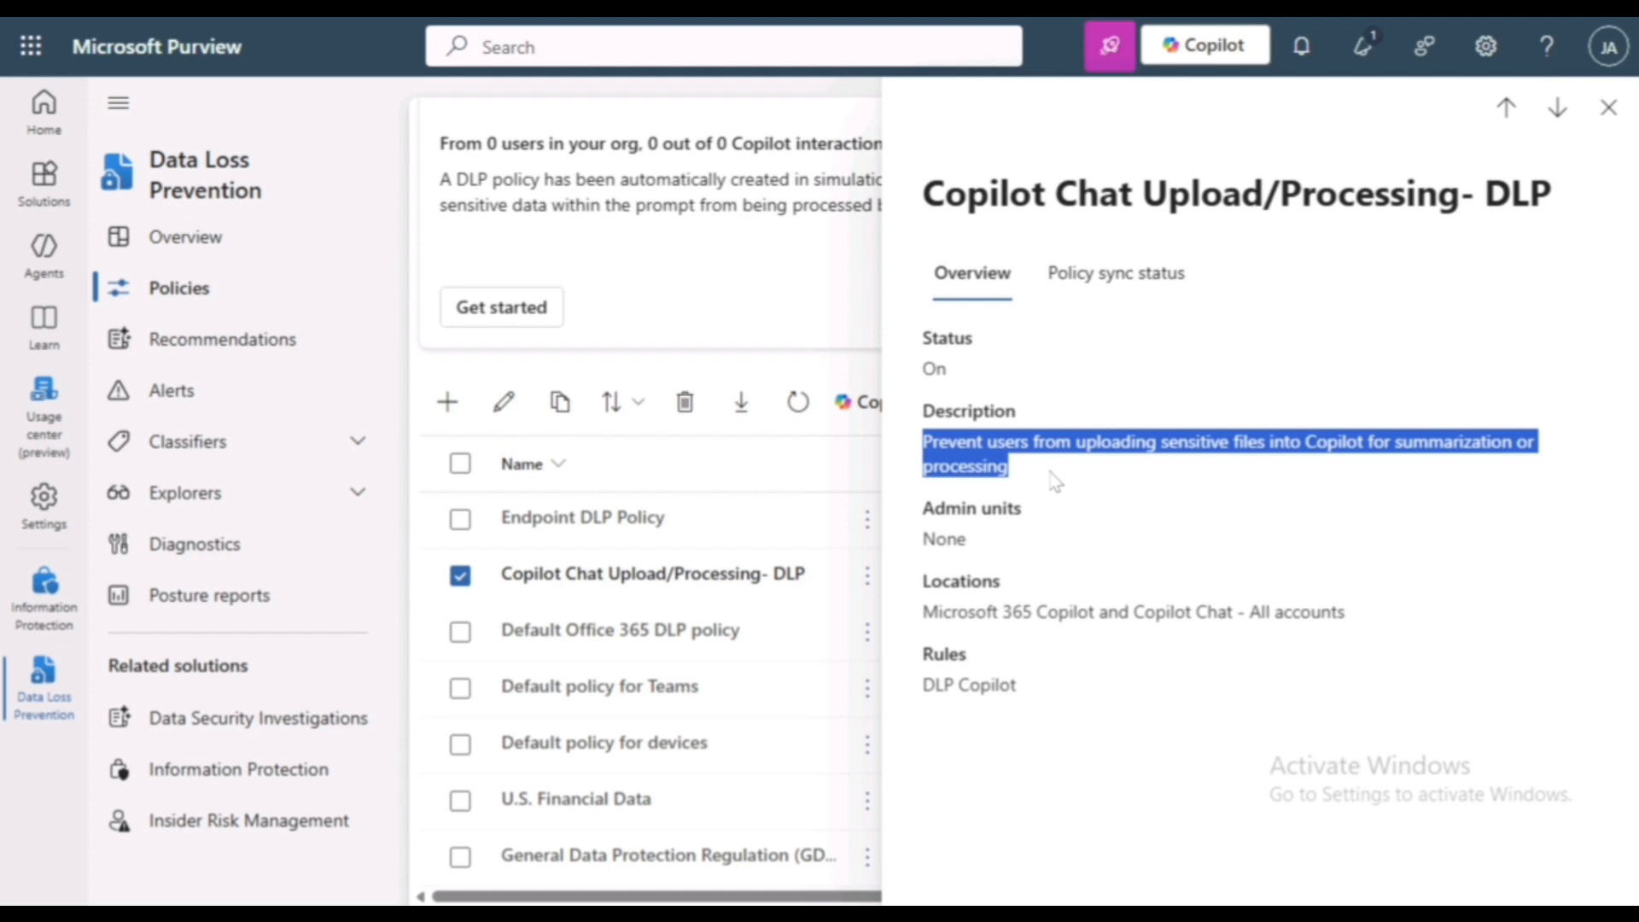
left_click(1055, 481)
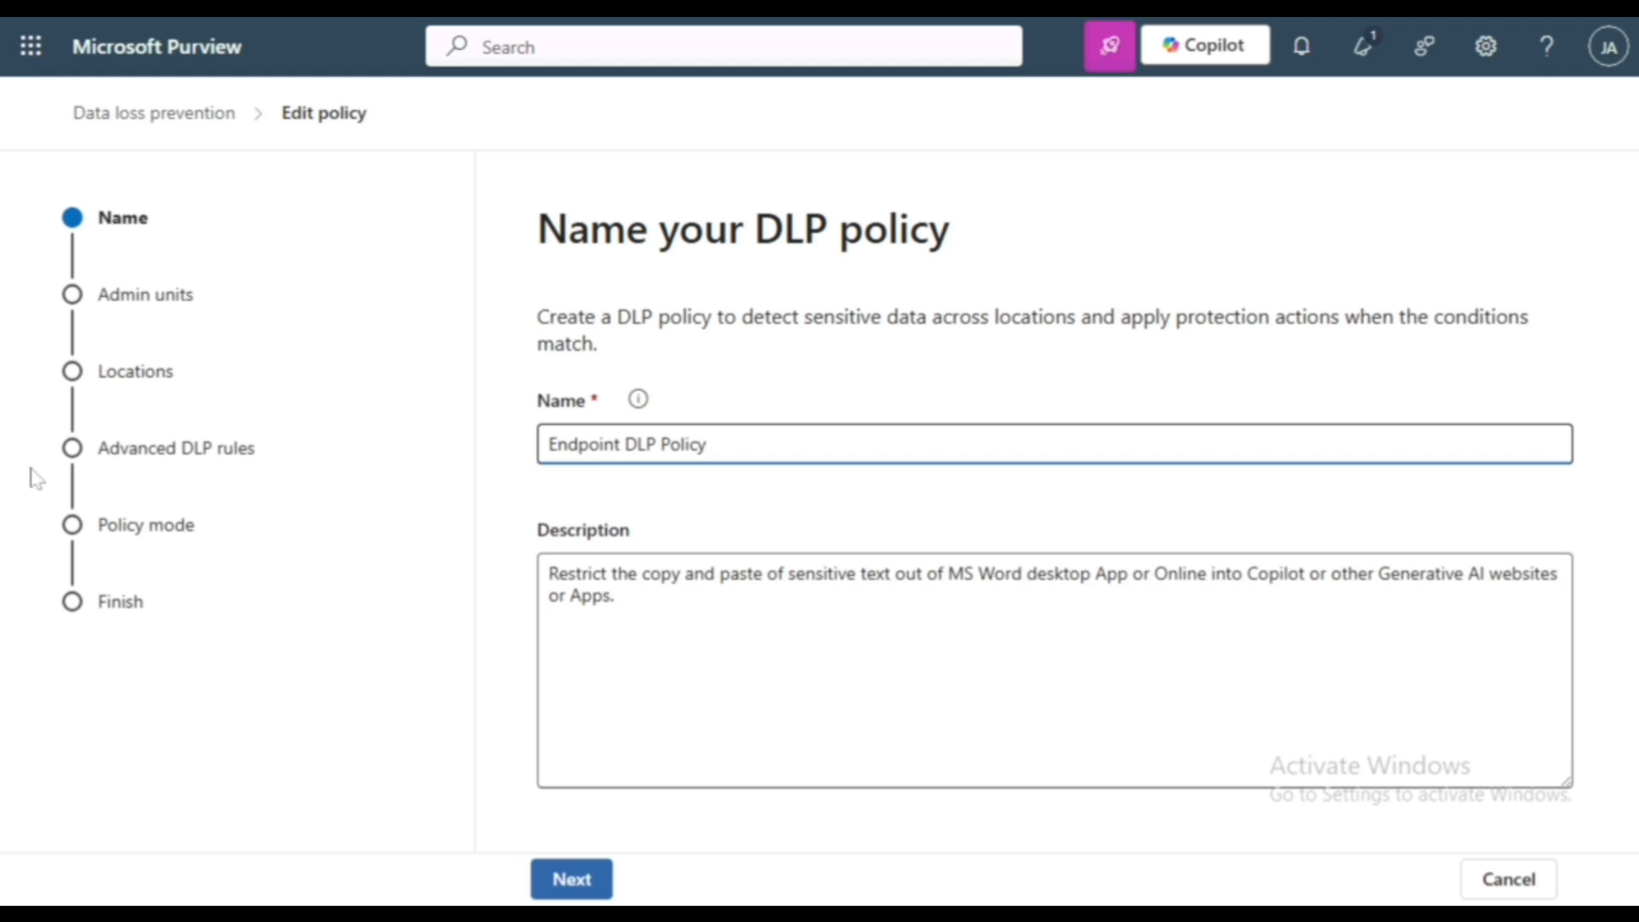
- Proceed through the Endpoint DLP Policy's name, admin units and locations pages unchanged, and open Rule A - Endpoint Clipboard Block for editing
left_click(554, 884)
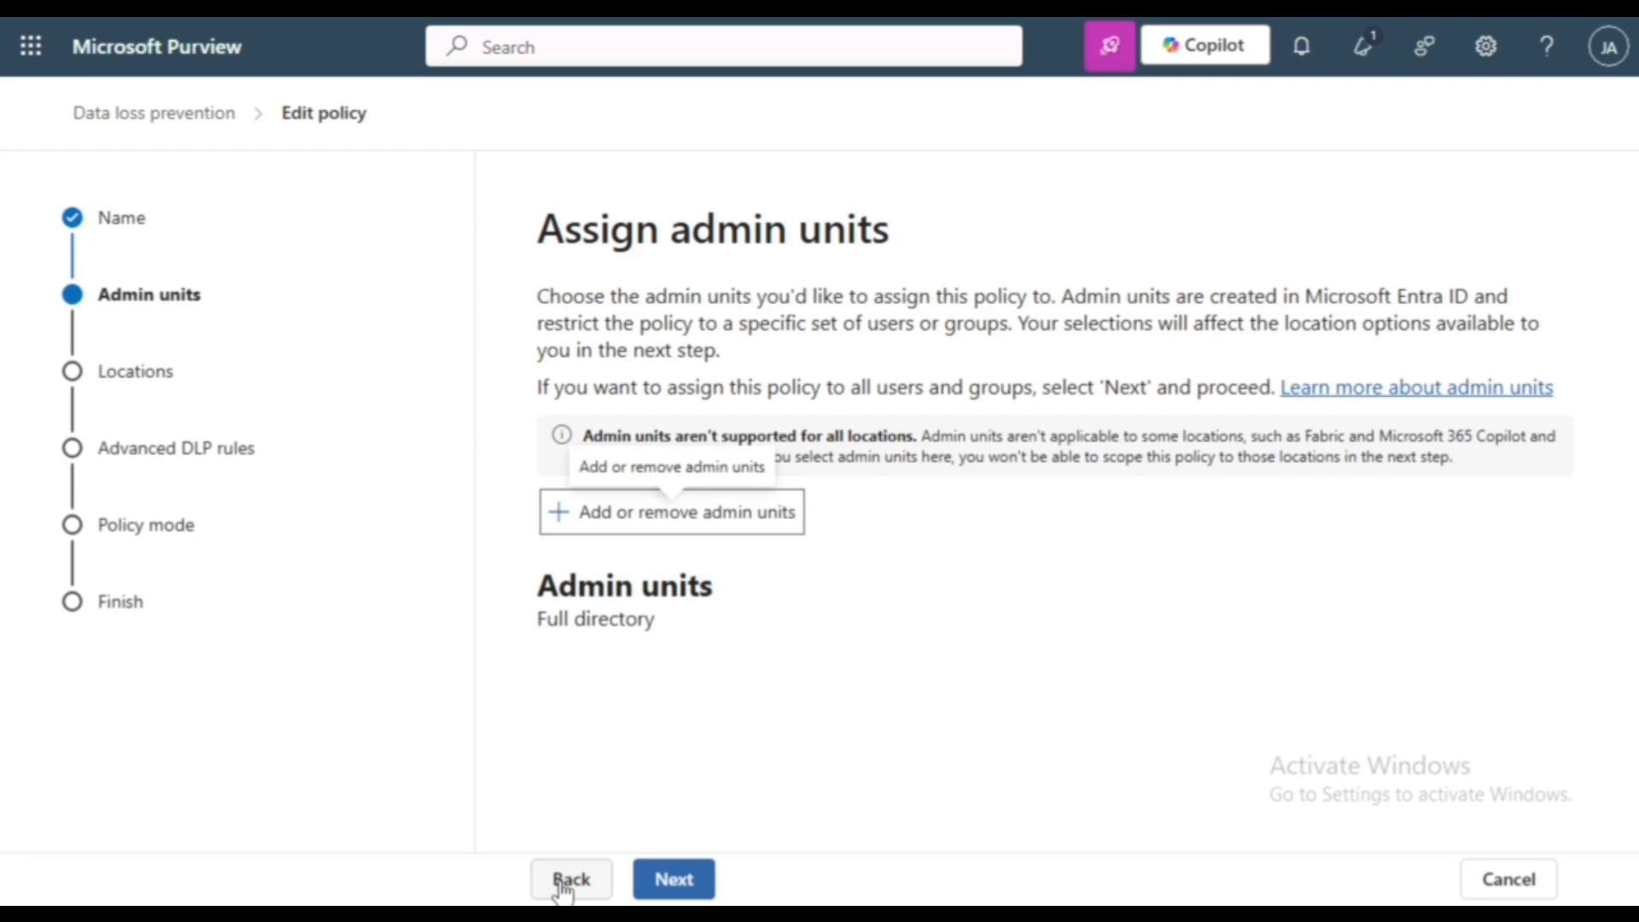
left_click(674, 881)
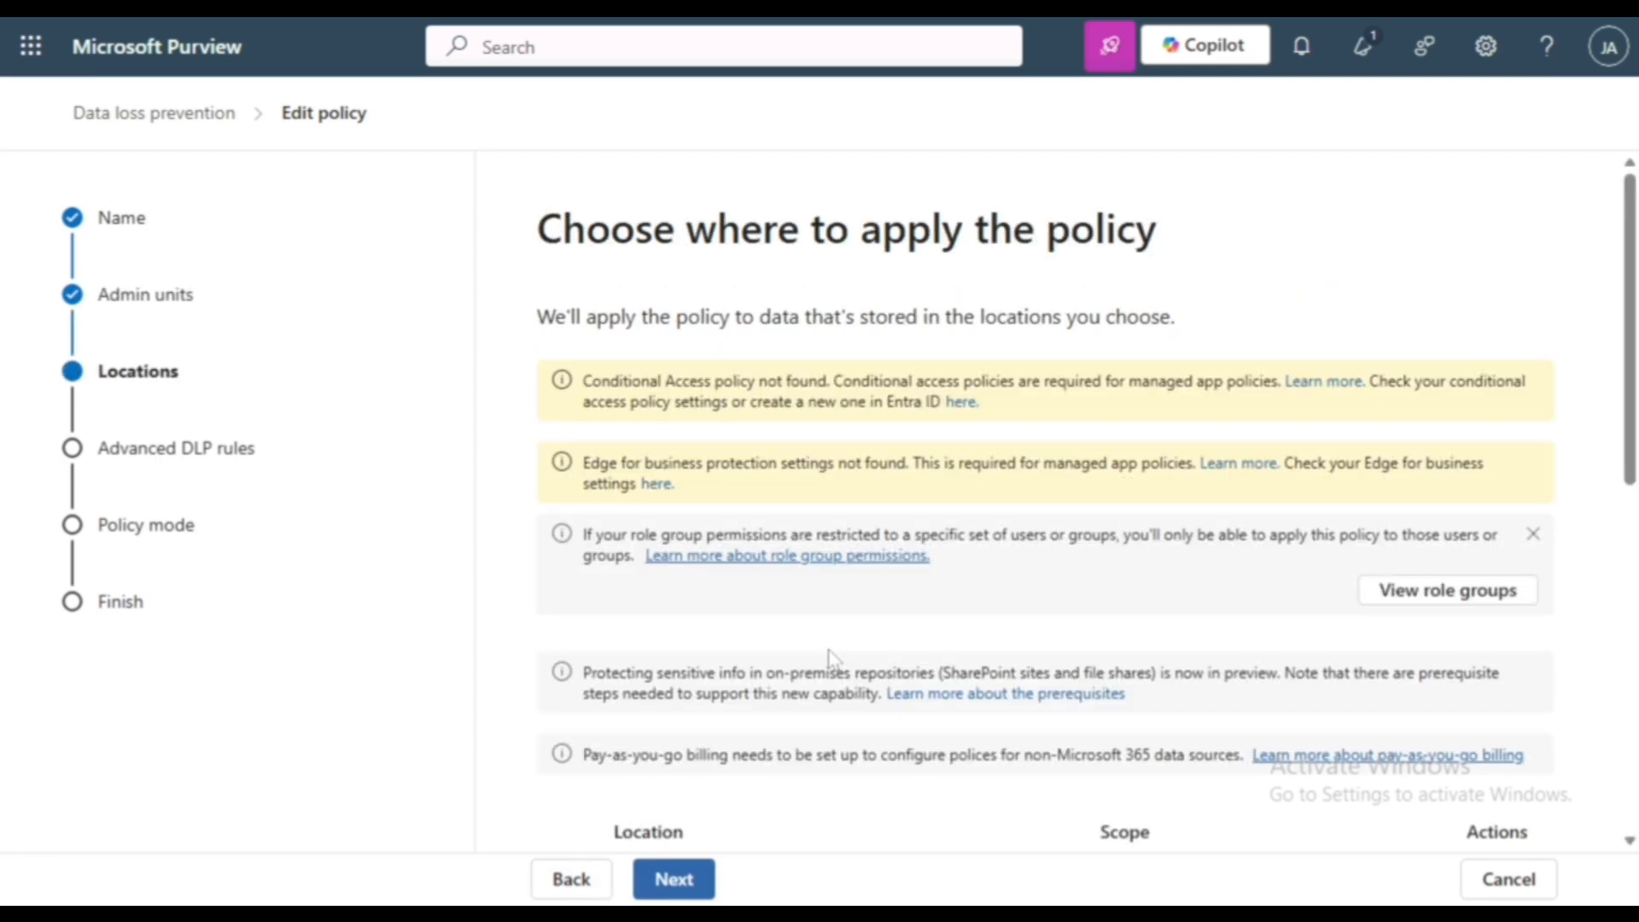
scroll(829, 658, "down", 9)
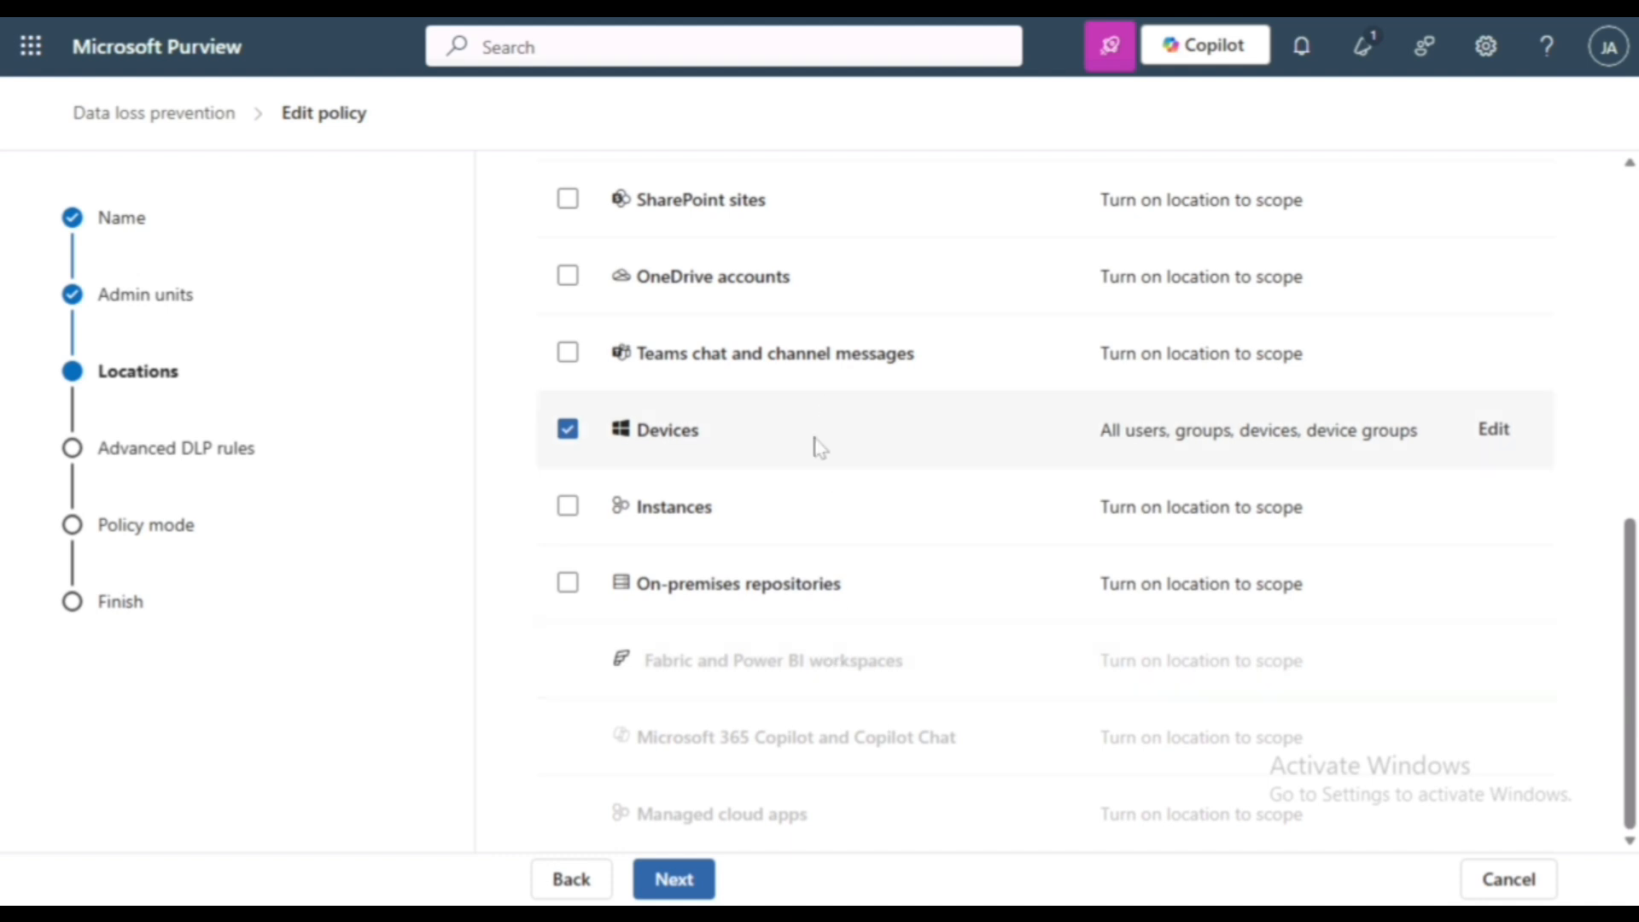
left_click(688, 893)
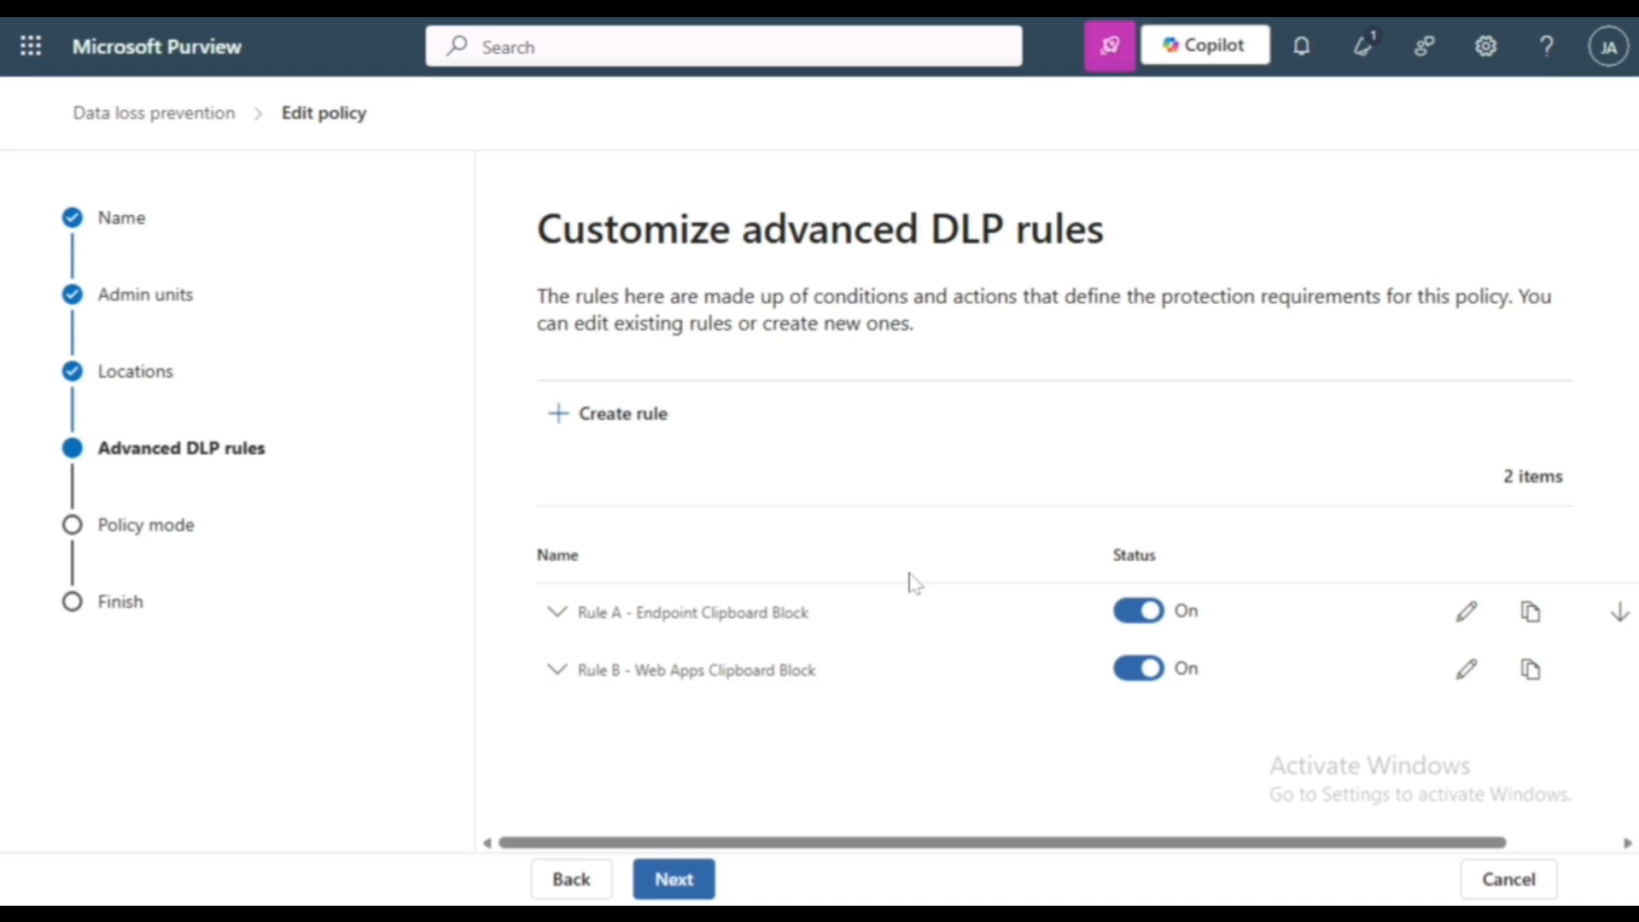
left_click(1465, 613)
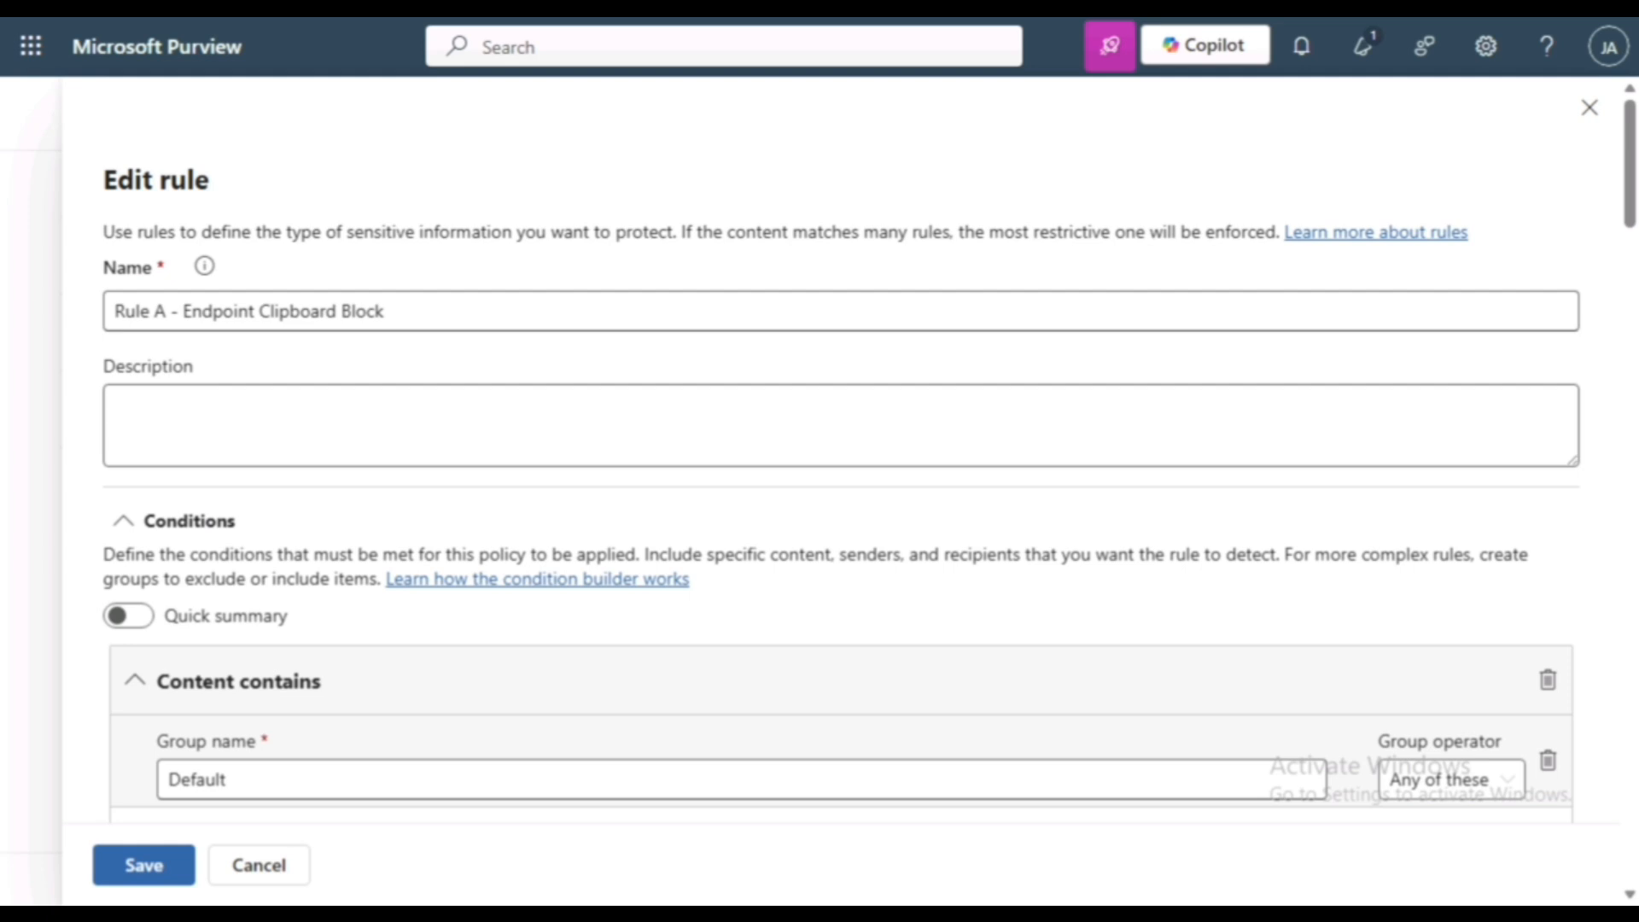
- Examine Rule A's conditions, including the available condition types and the sensitivity label options under Content contains
scroll(759, 450, "down", 2)
scroll(585, 478, "down", 3)
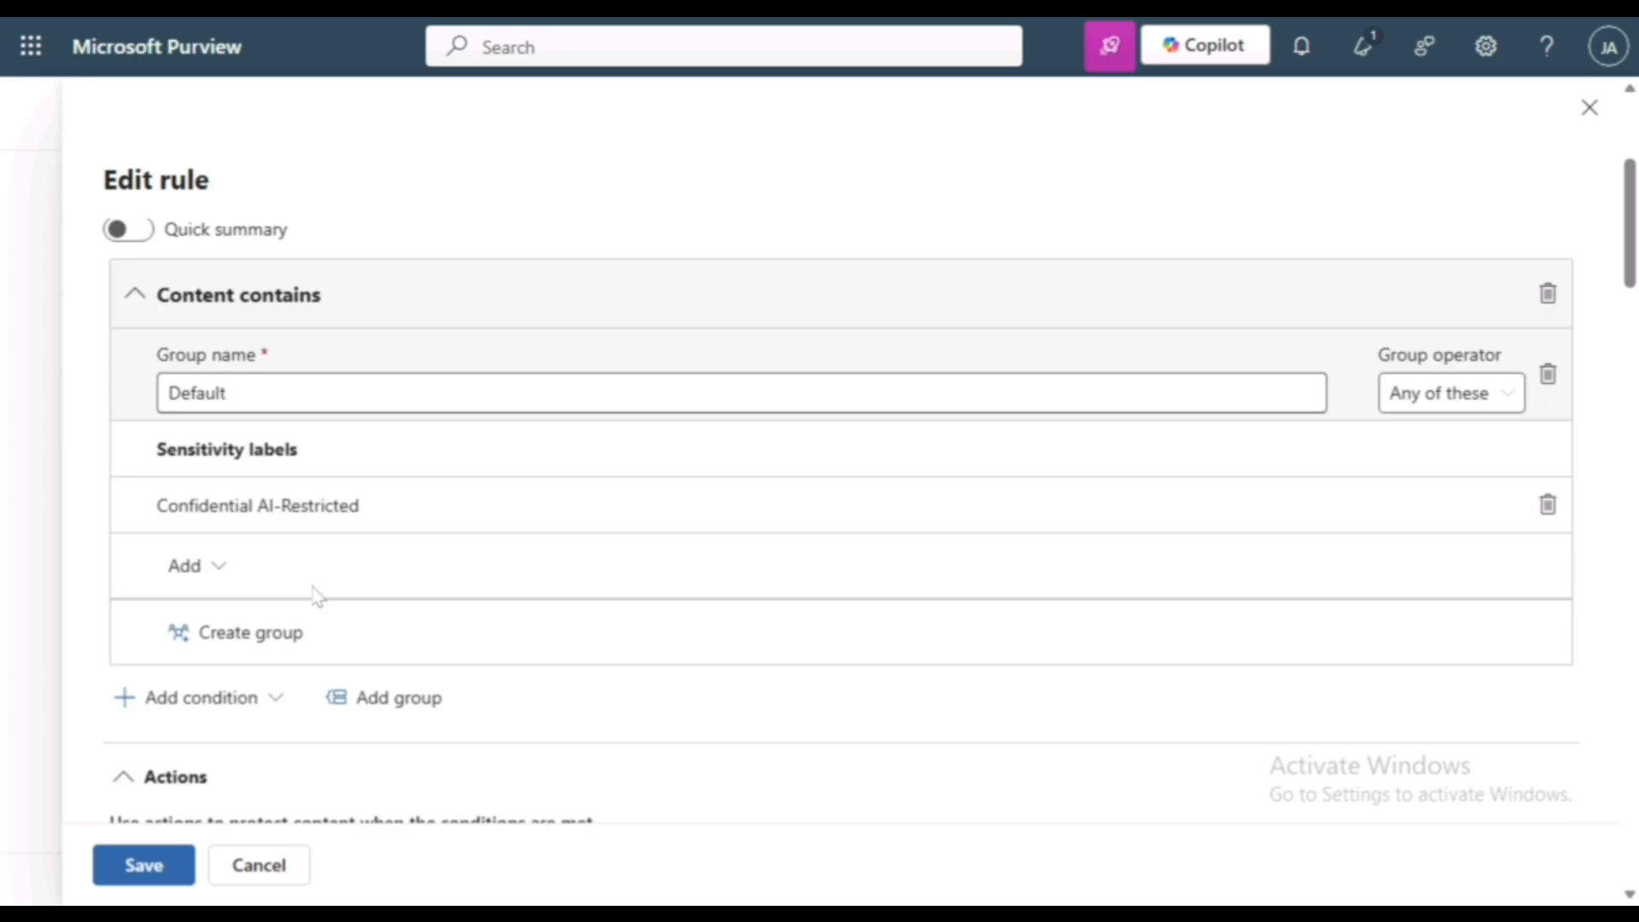
left_click(253, 701)
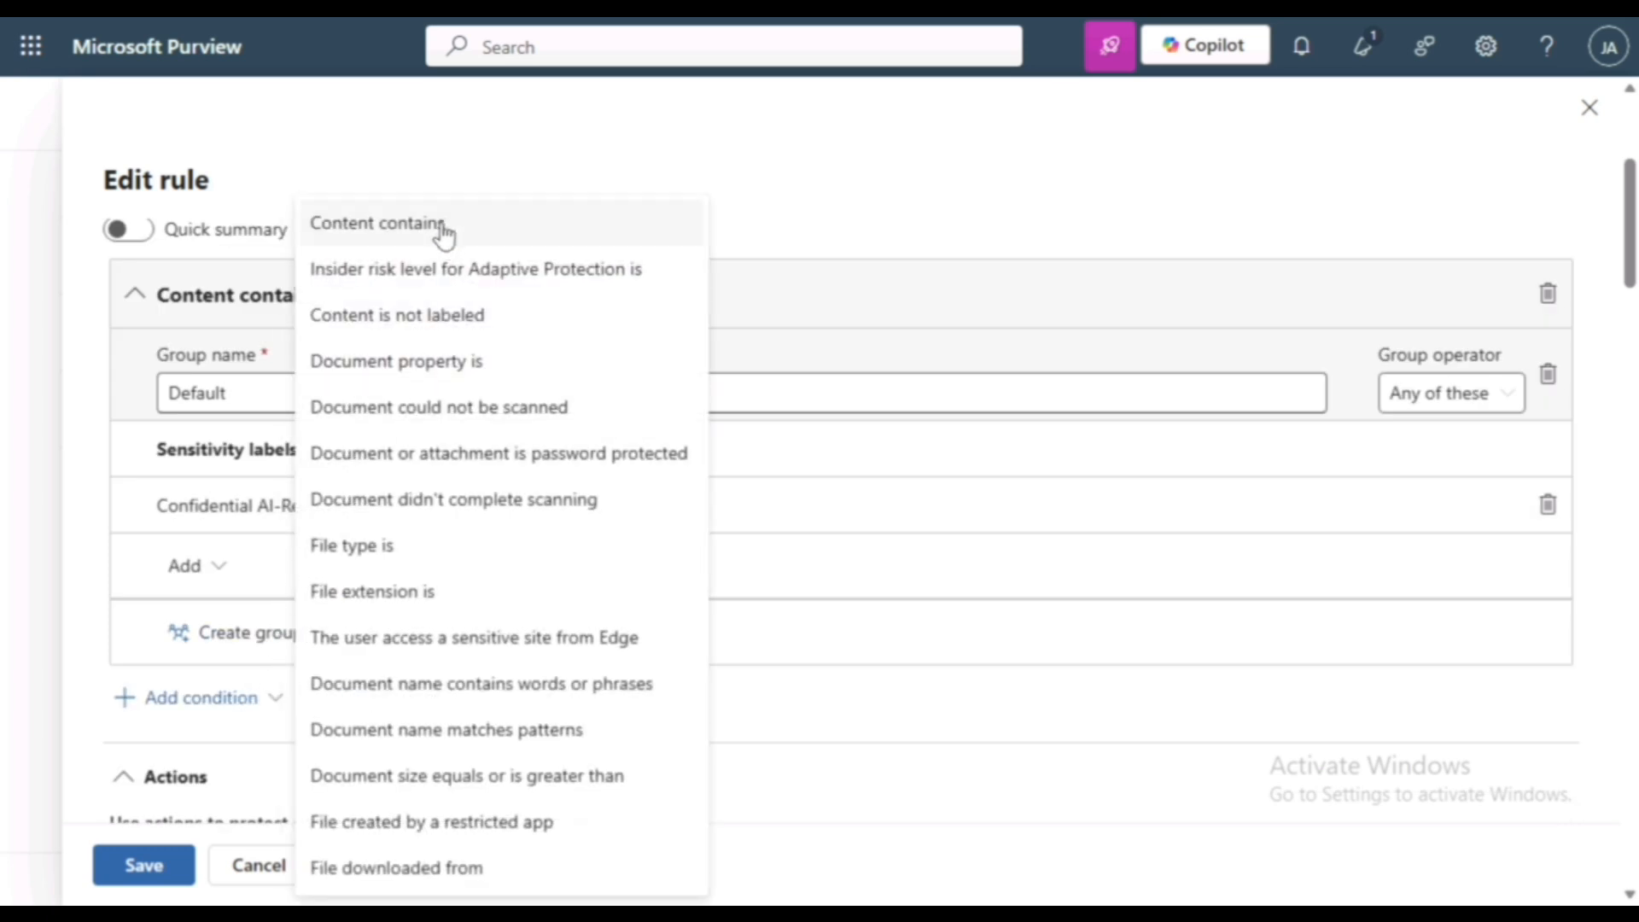
left_click(669, 183)
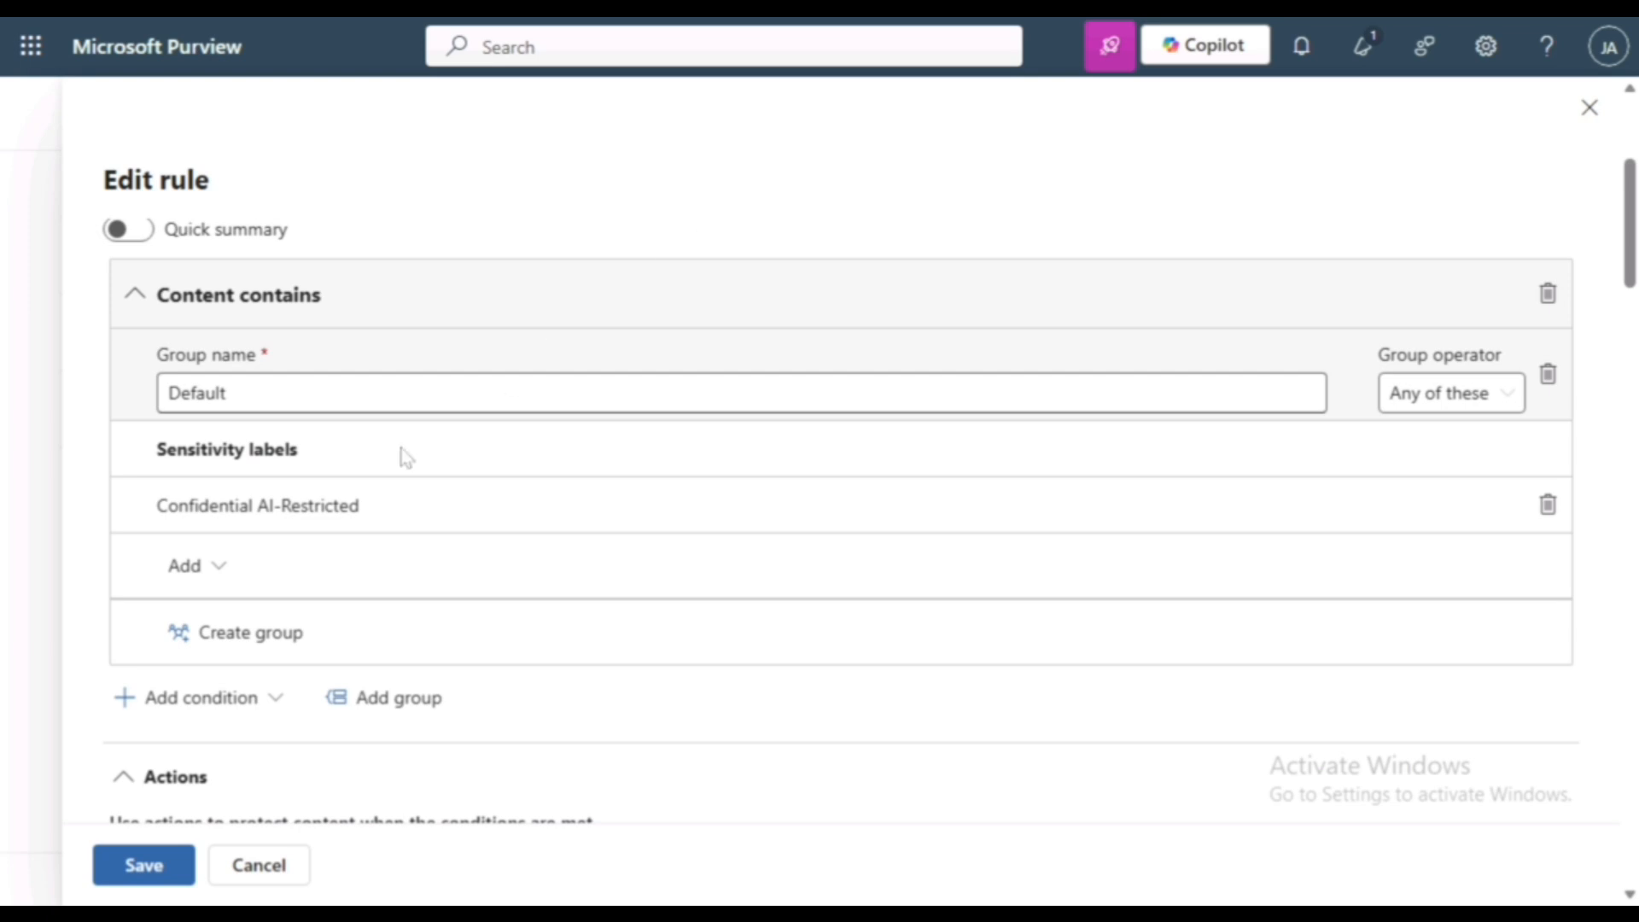
left_click(224, 573)
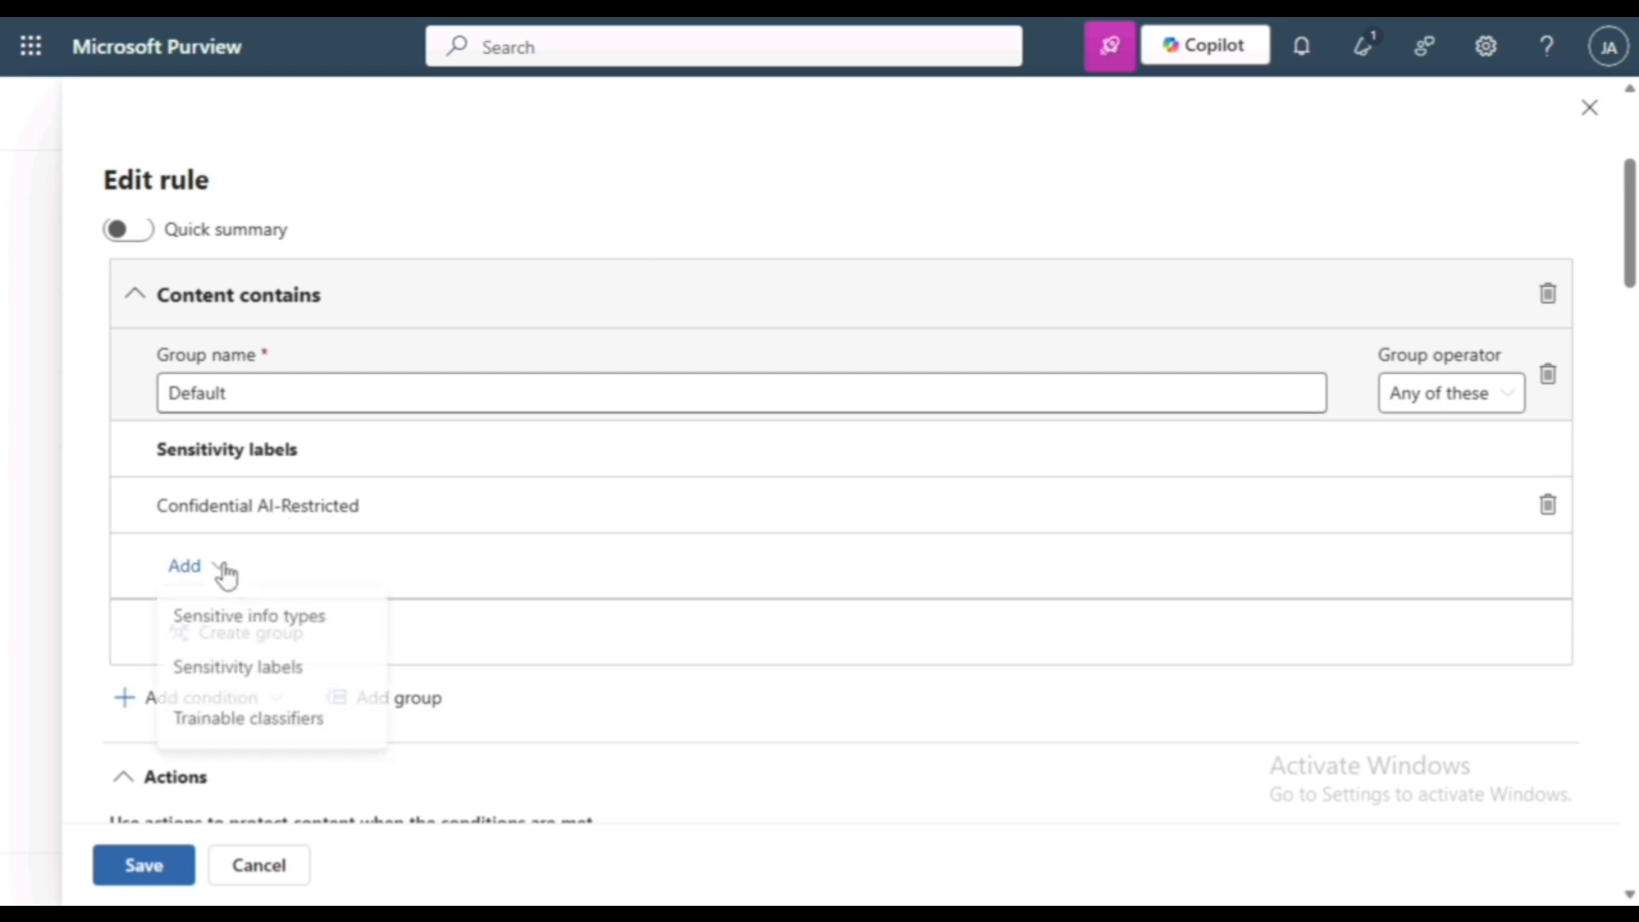
left_click(238, 676)
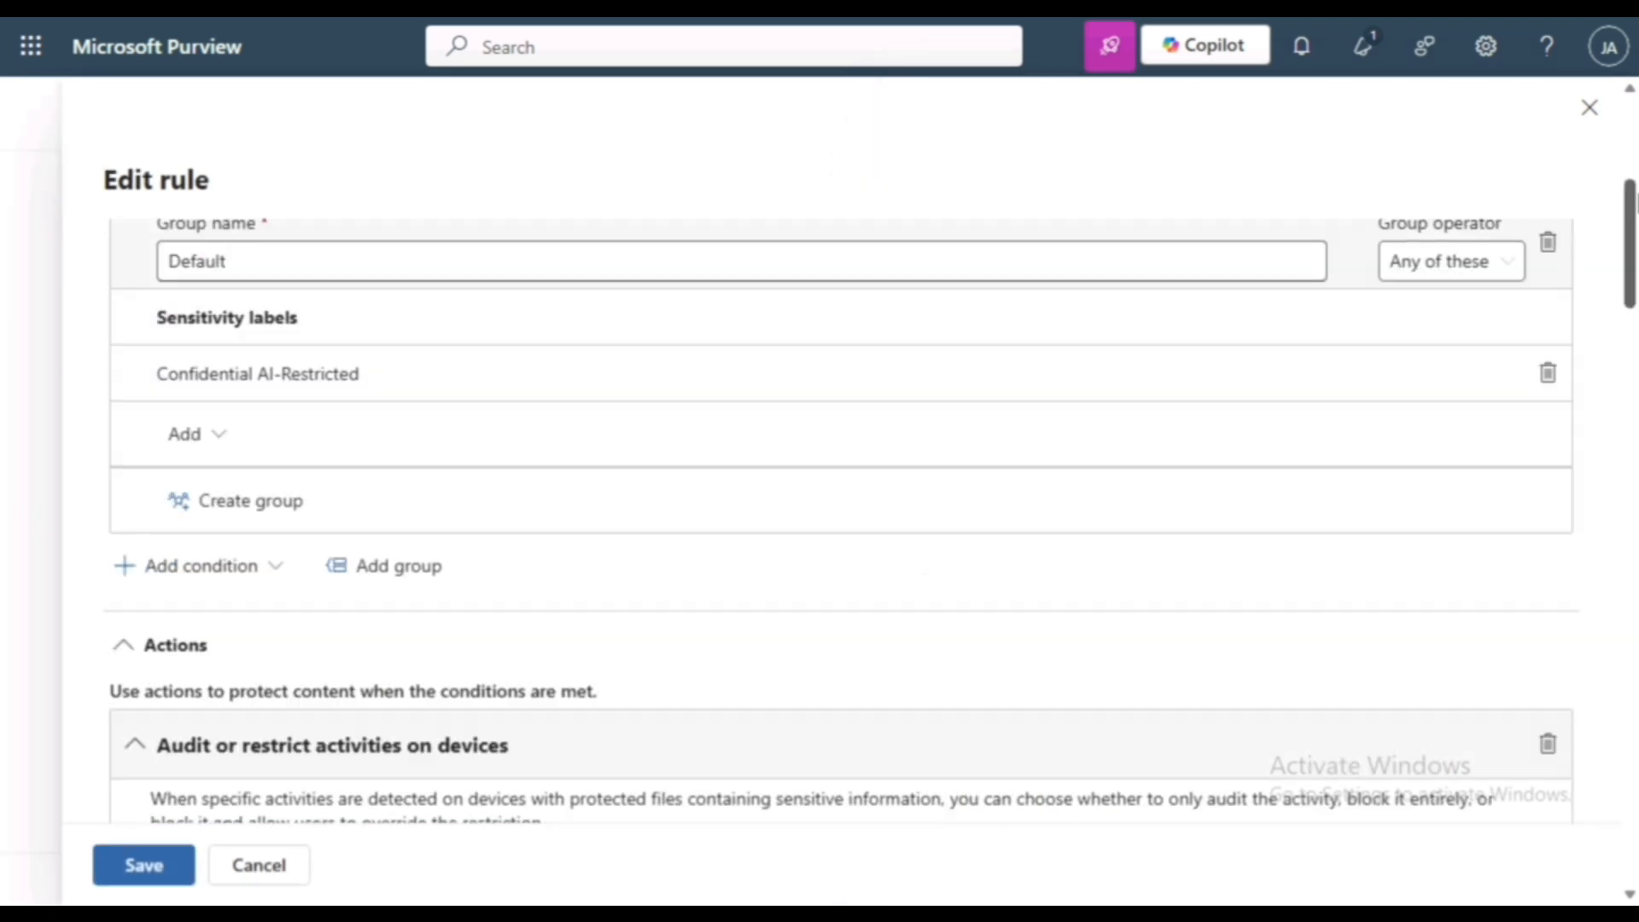
- Replace Rule A's existing device action with a fresh "Audit or restrict activities on devices" action
scroll(841, 521, "down", 3)
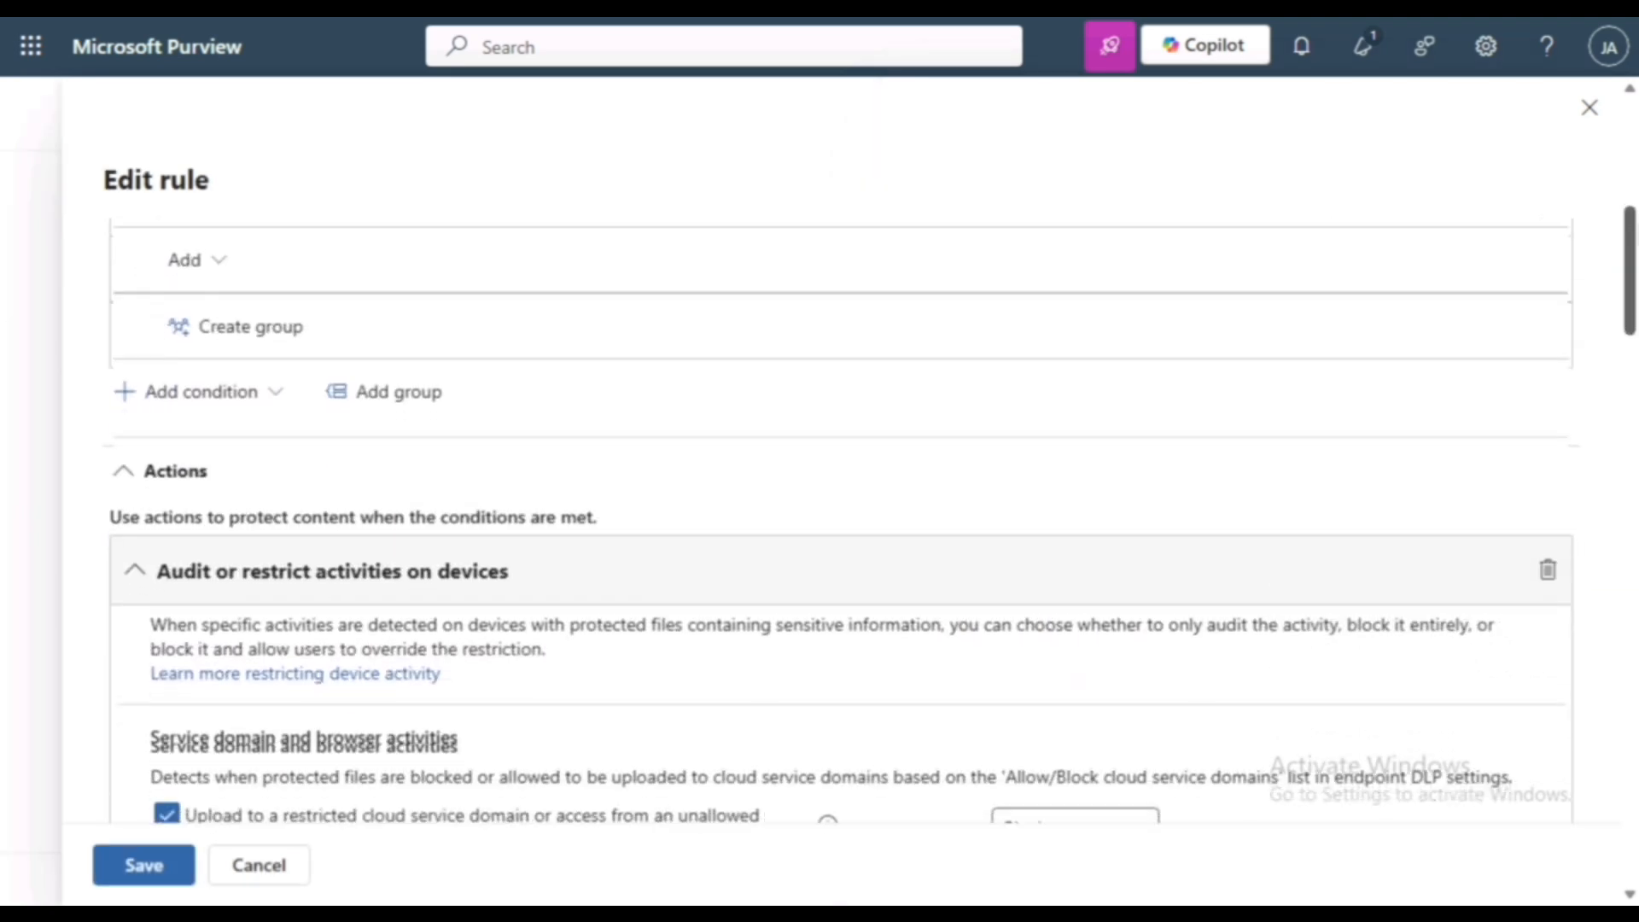
scroll(842, 520, "down", 2)
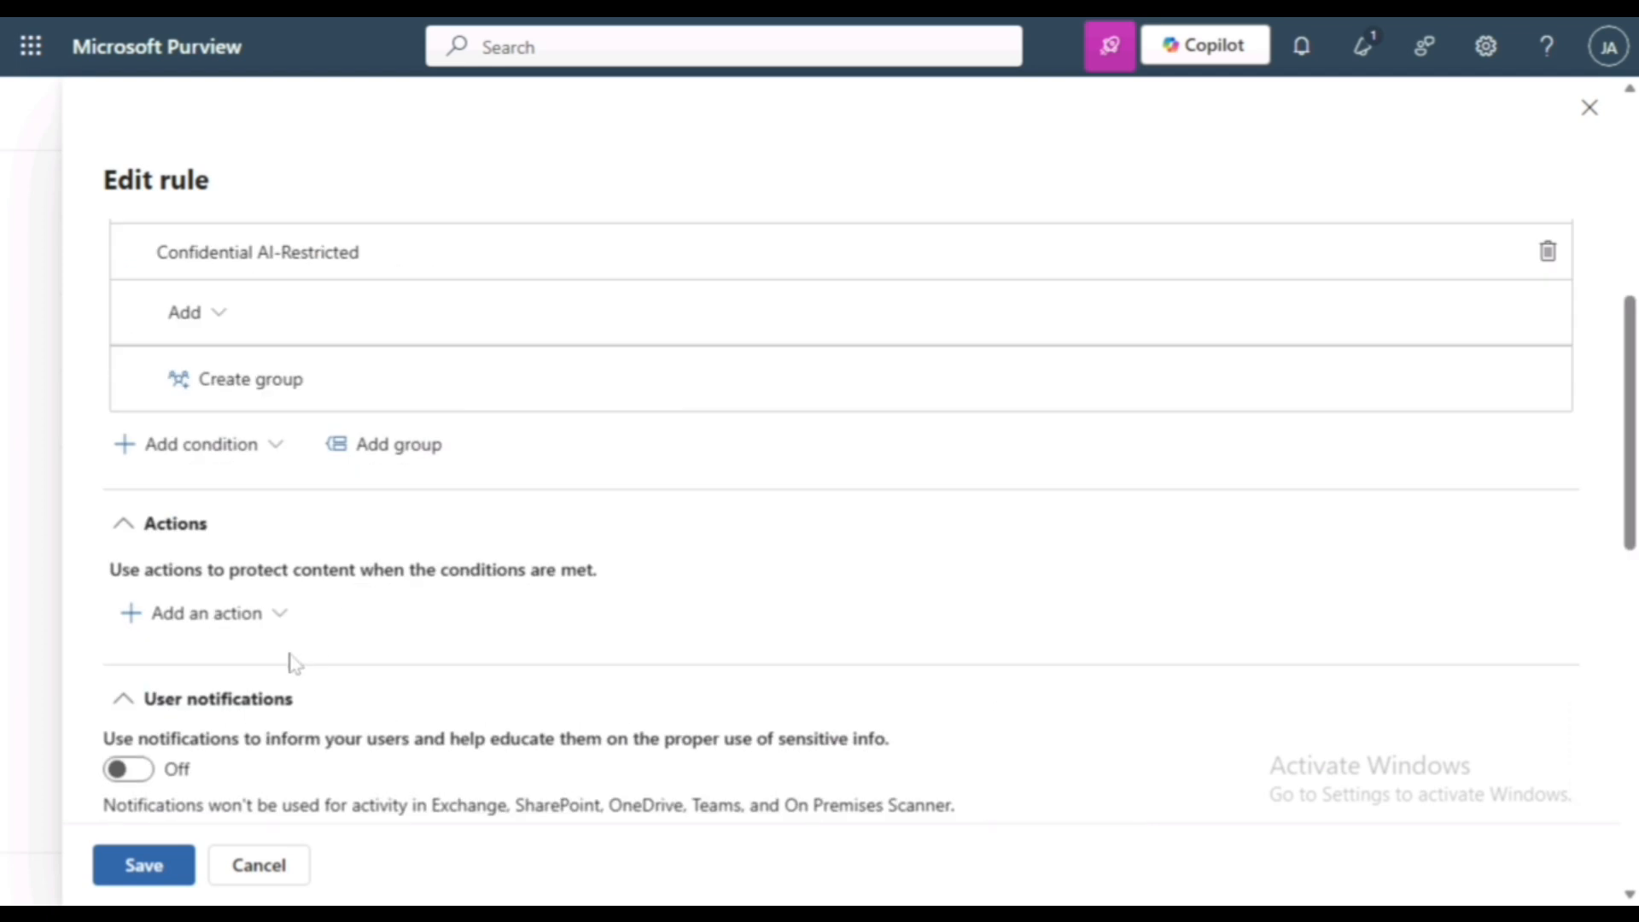
left_click(177, 629)
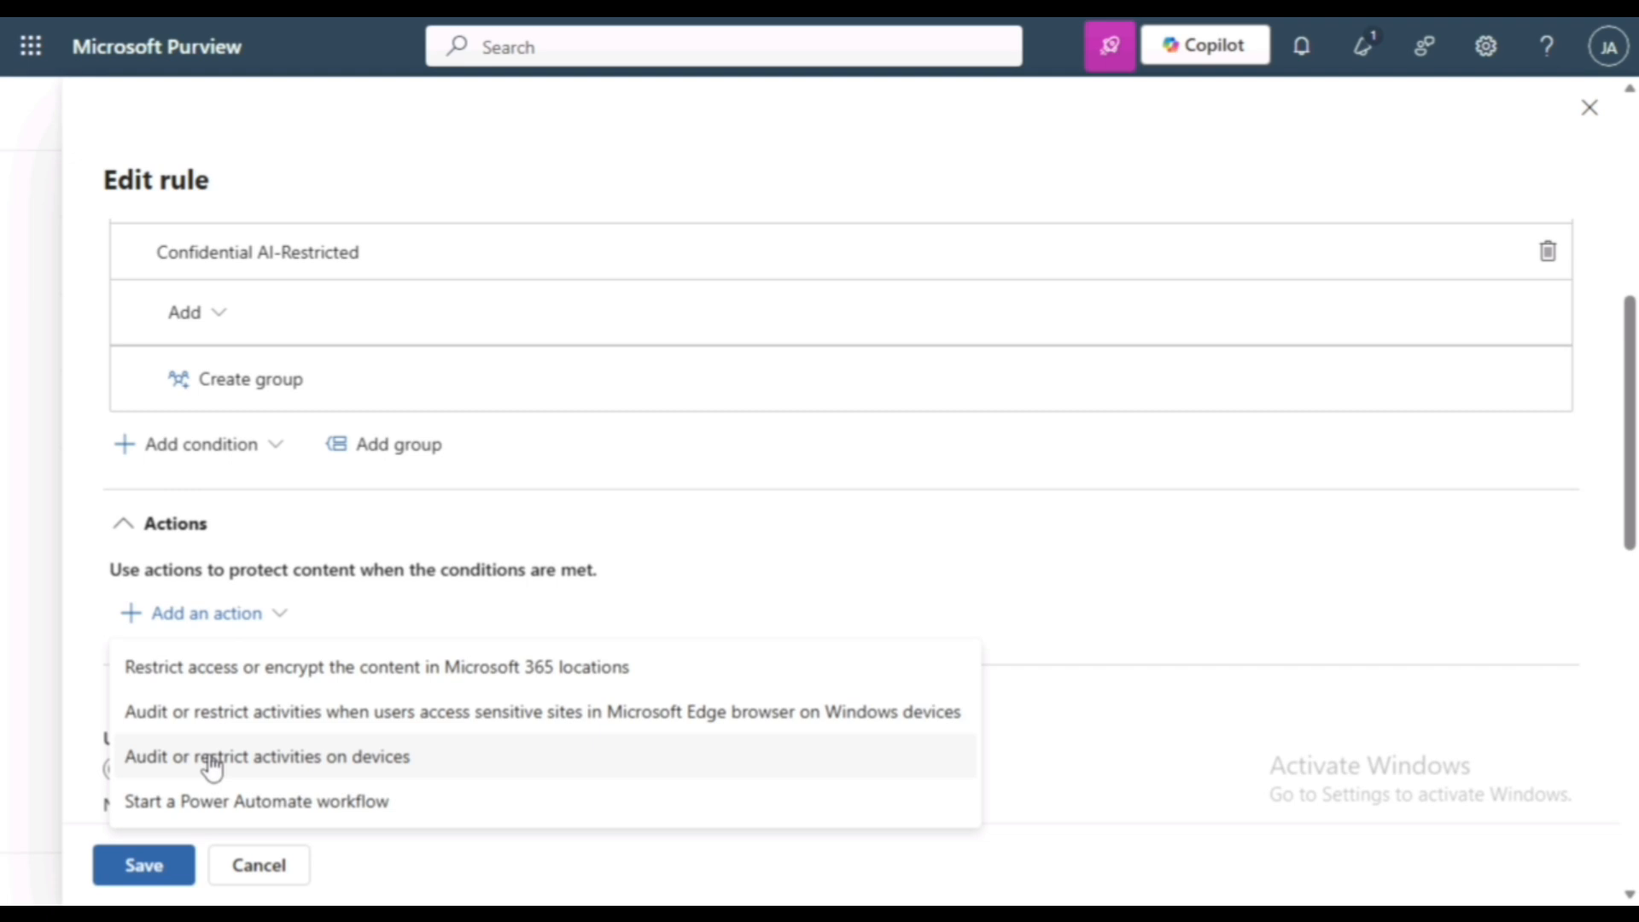
left_click(211, 762)
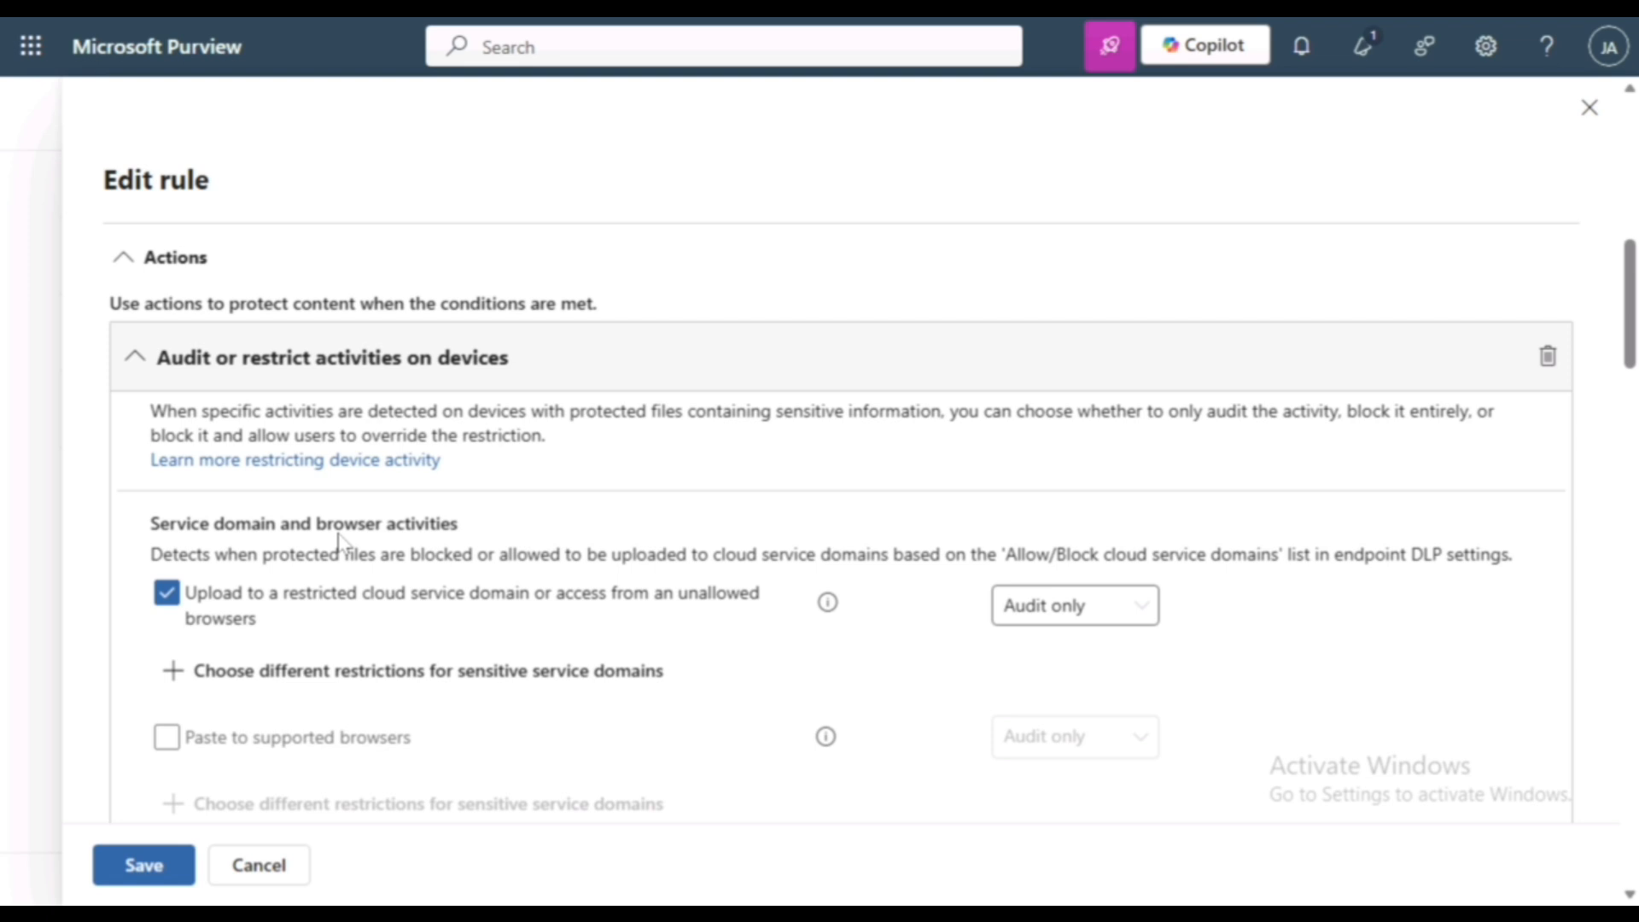
- Set the restriction for uploads to a restricted cloud service domain or access from unallowed browsers to Block
left_click_drag(160, 524, 464, 536)
left_click(464, 536)
left_click(1075, 632)
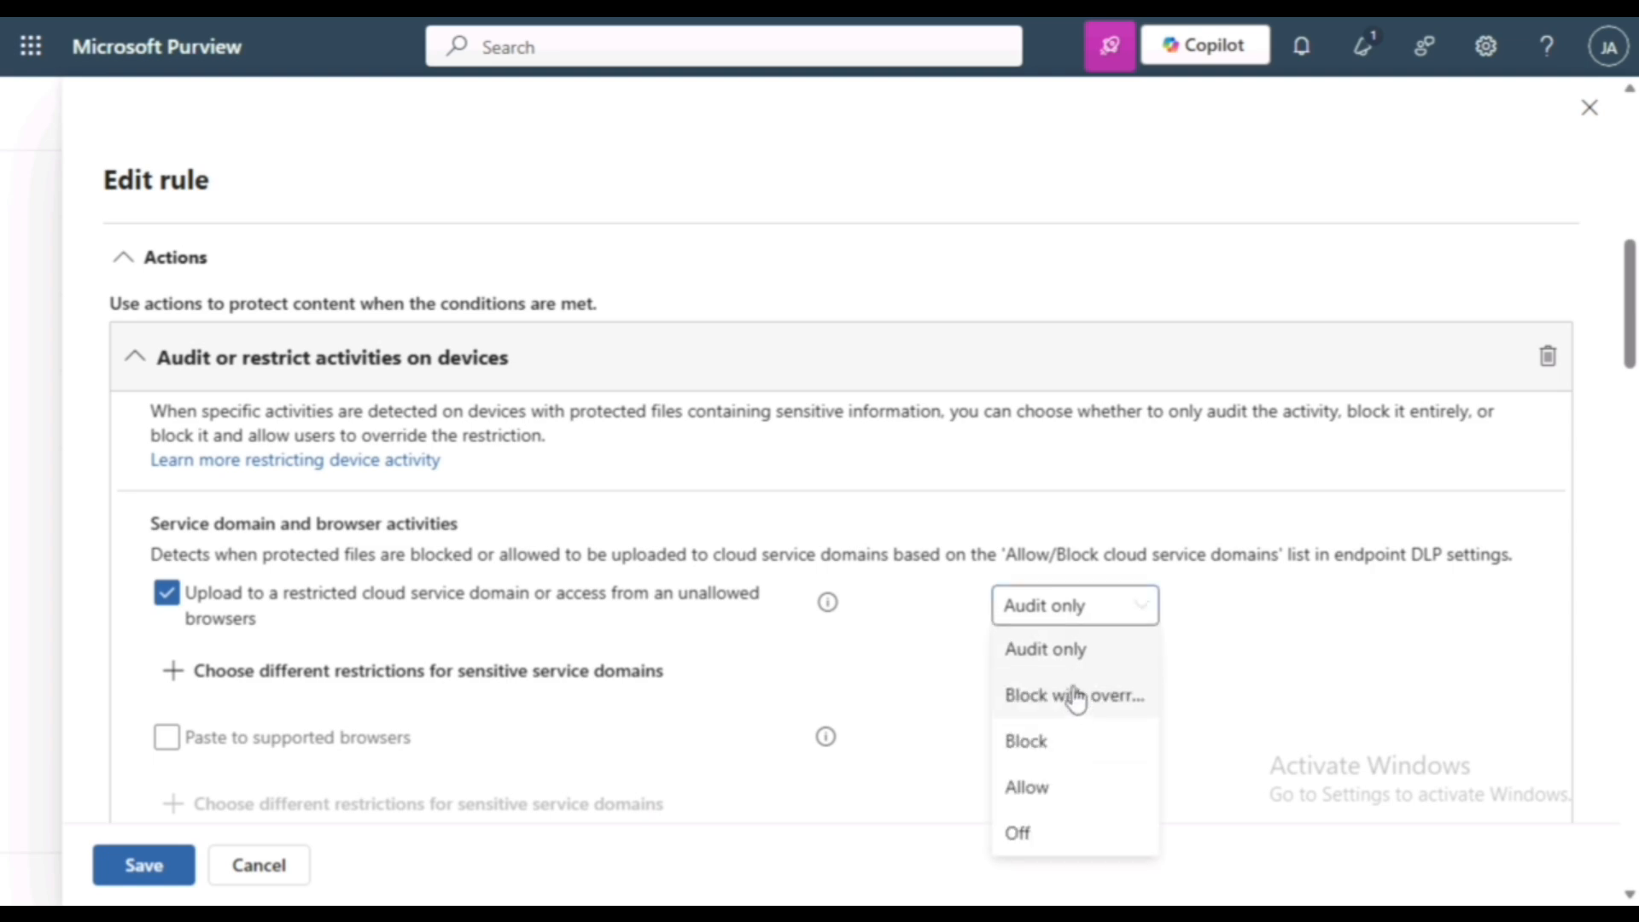
left_click(1045, 743)
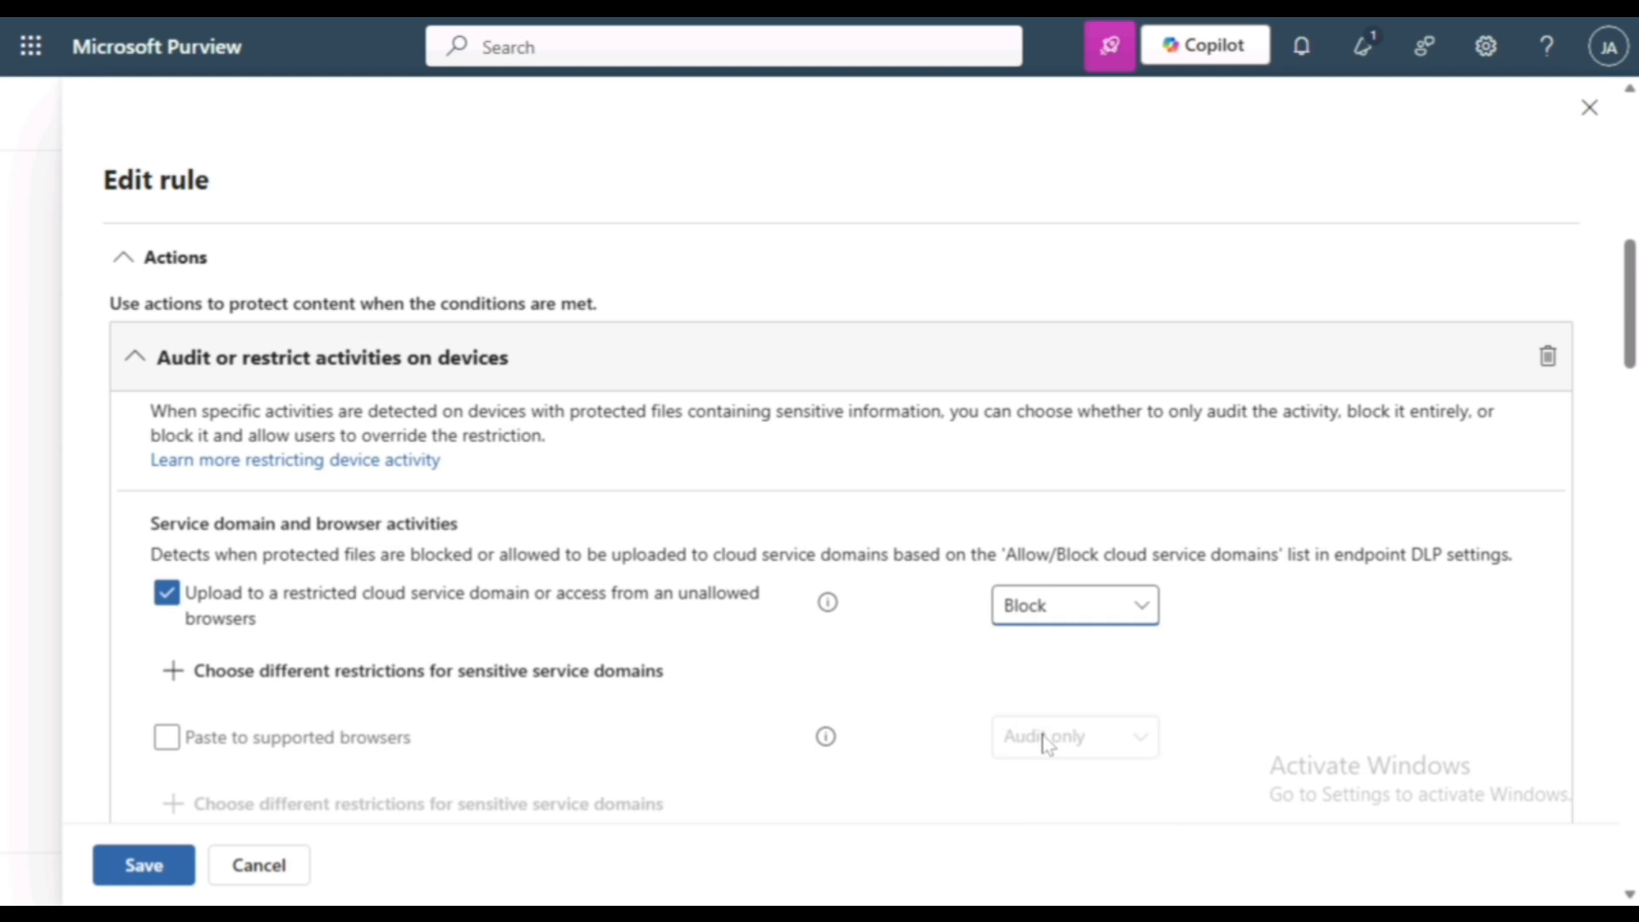
- Enable the "Paste to supported browsers" restriction and set it to Block
scroll(1043, 743, "down", 1)
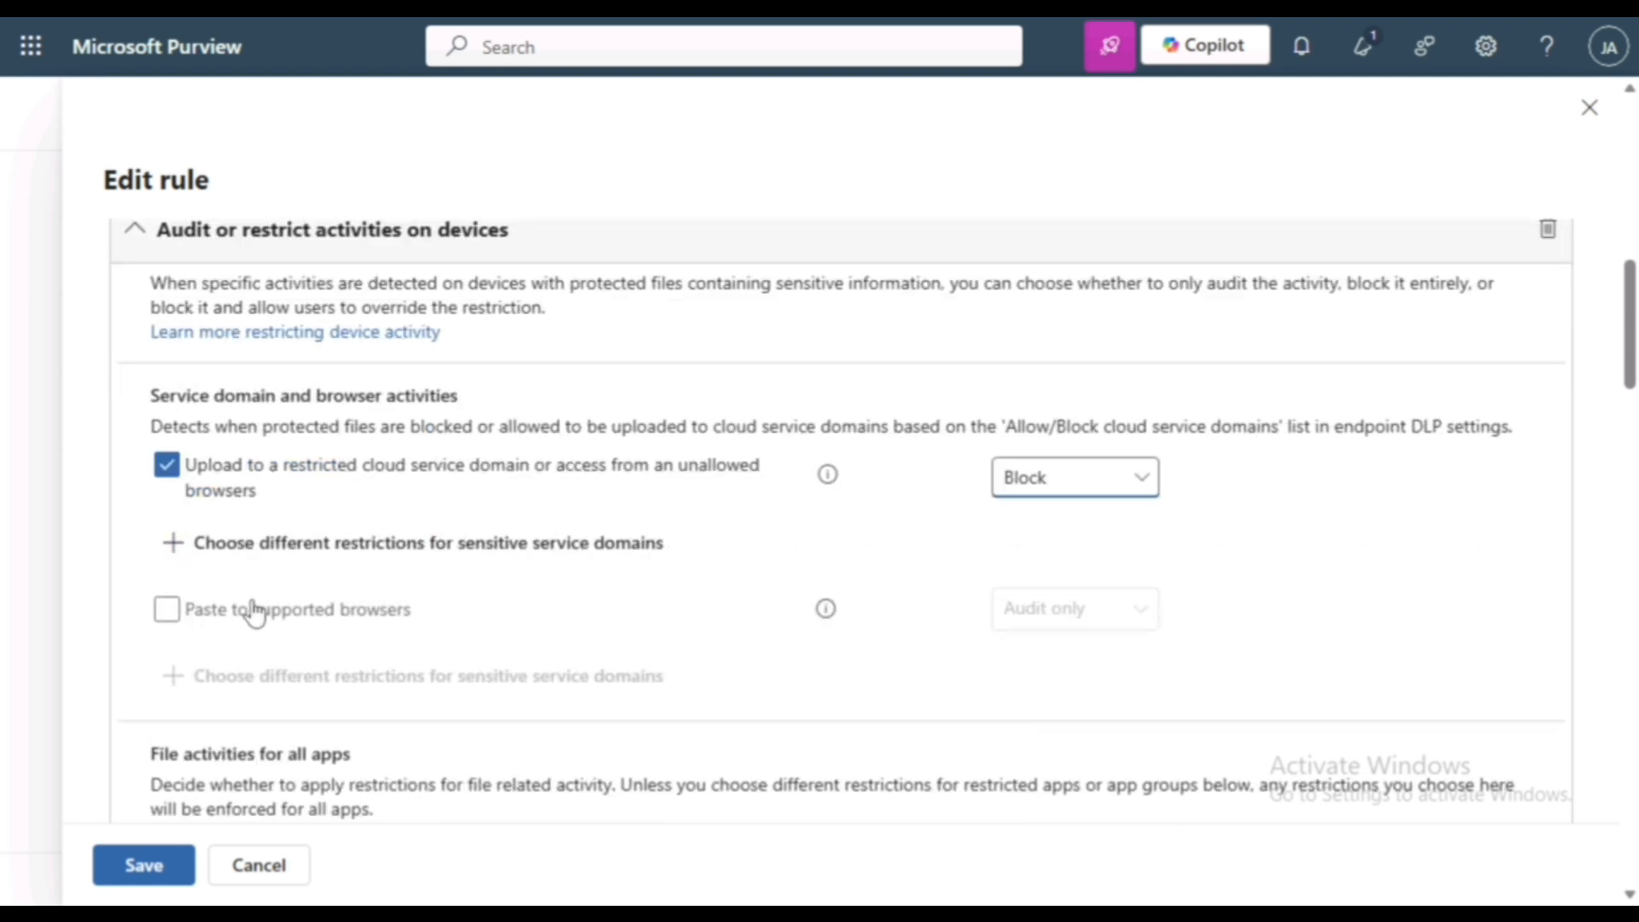
left_click(410, 612)
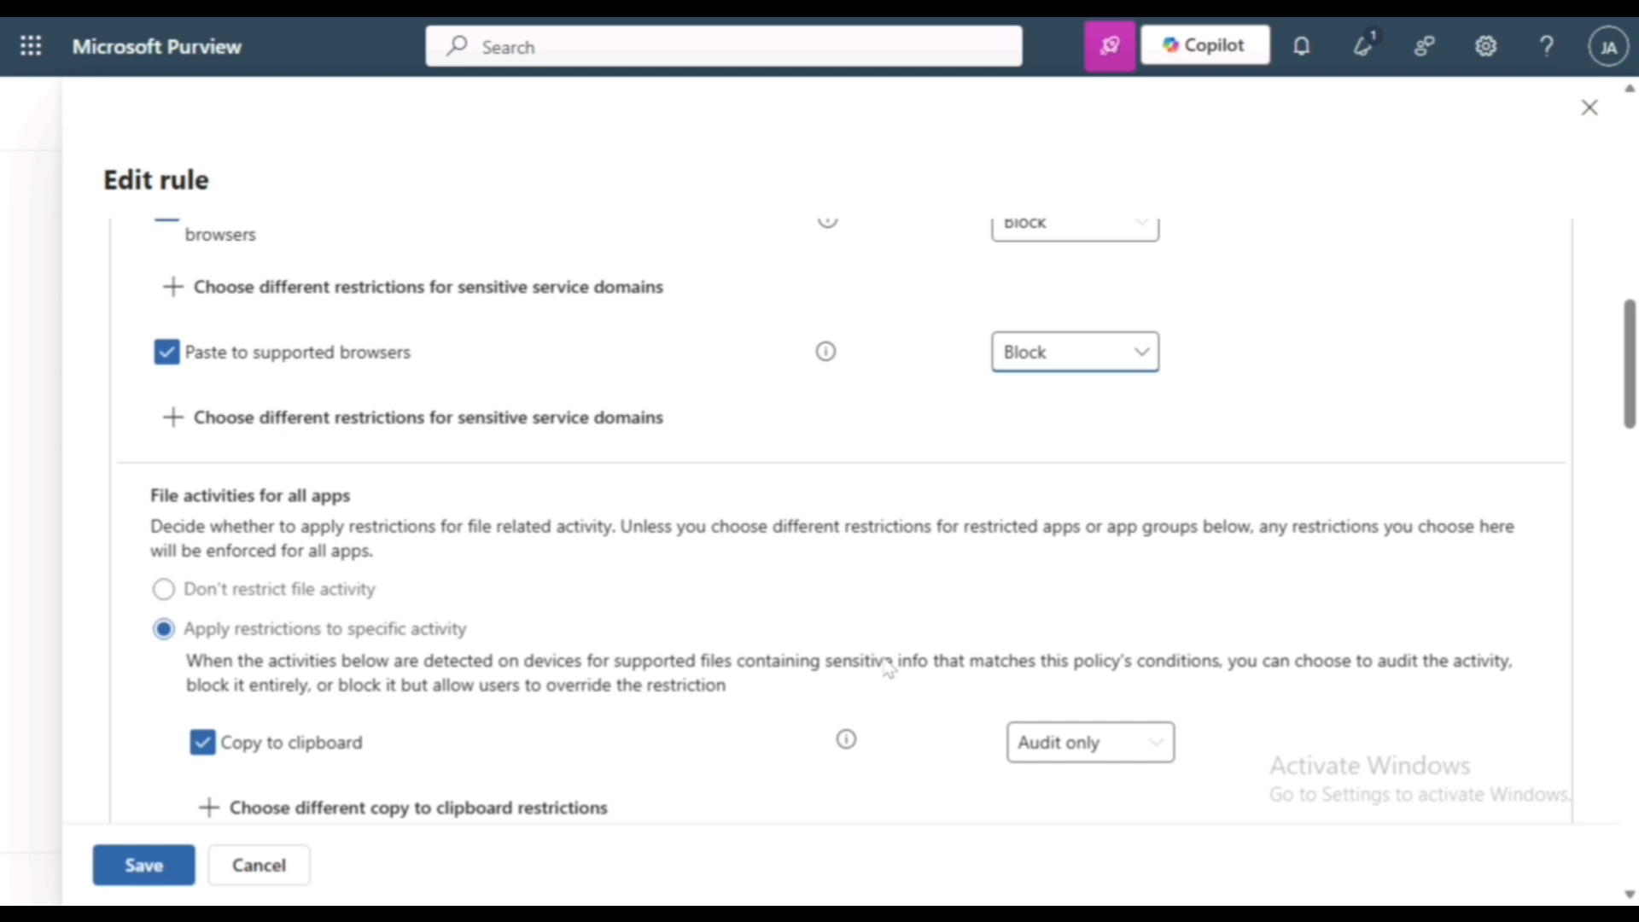
scroll(888, 669, "down", 1)
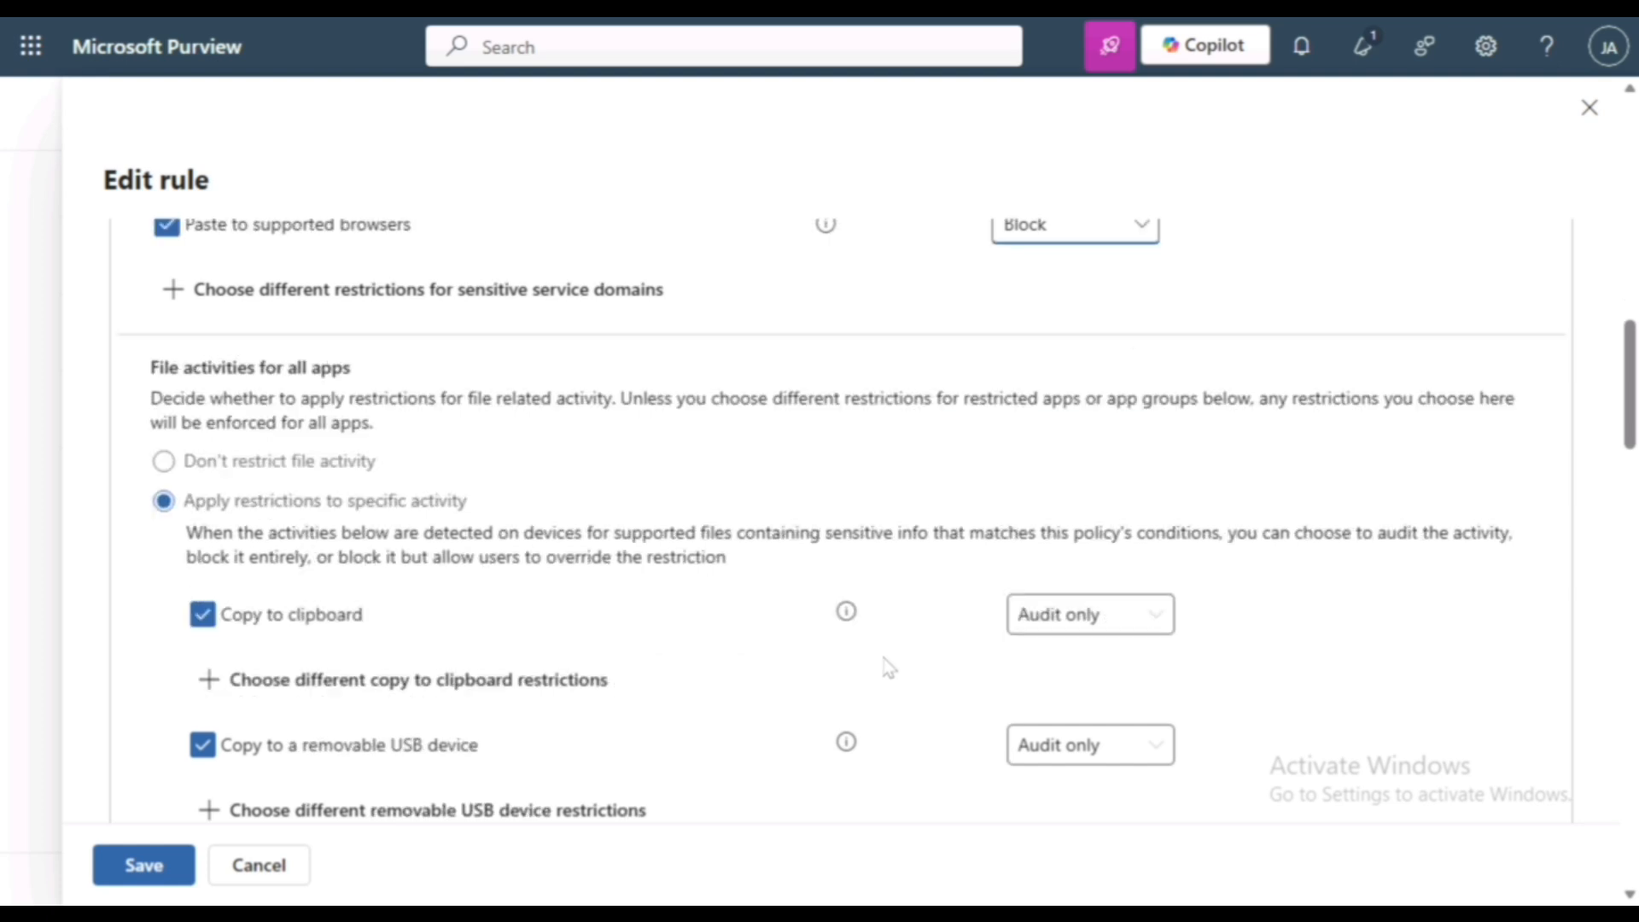
- Set the "Copy to clipboard" file activity restriction for all apps to Block
left_click(1078, 616)
left_click(1042, 752)
scroll(852, 653, "down", 1)
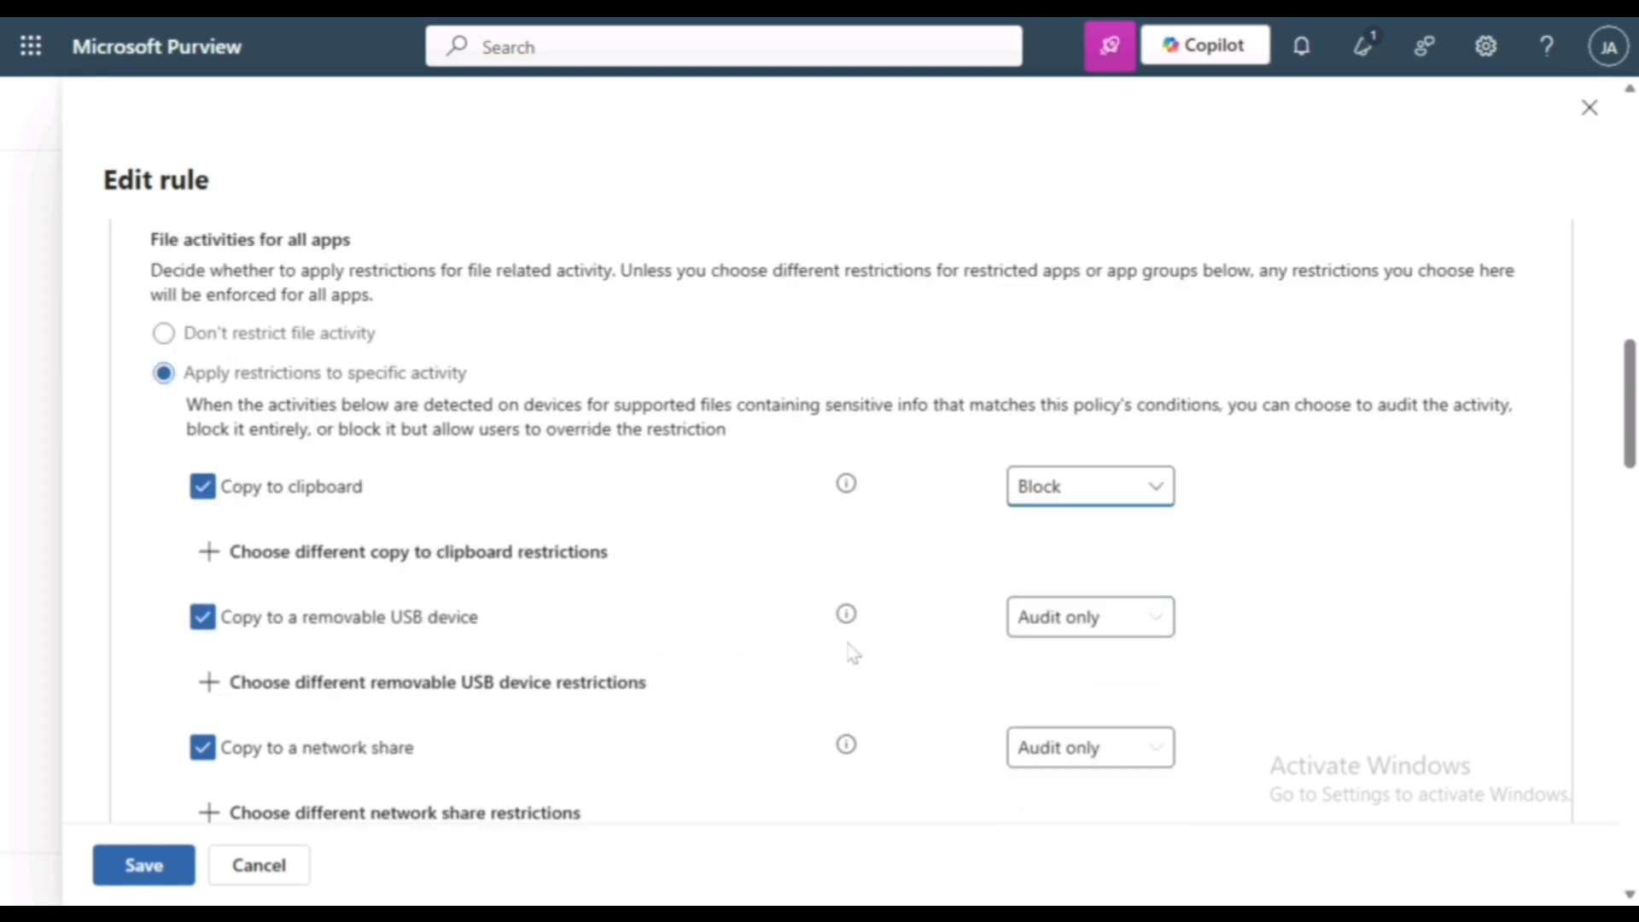
- Check Rule A's remaining file activity, notification, override and alert settings, and save the rule
scroll(852, 653, "down", 1)
scroll(852, 653, "down", 1)
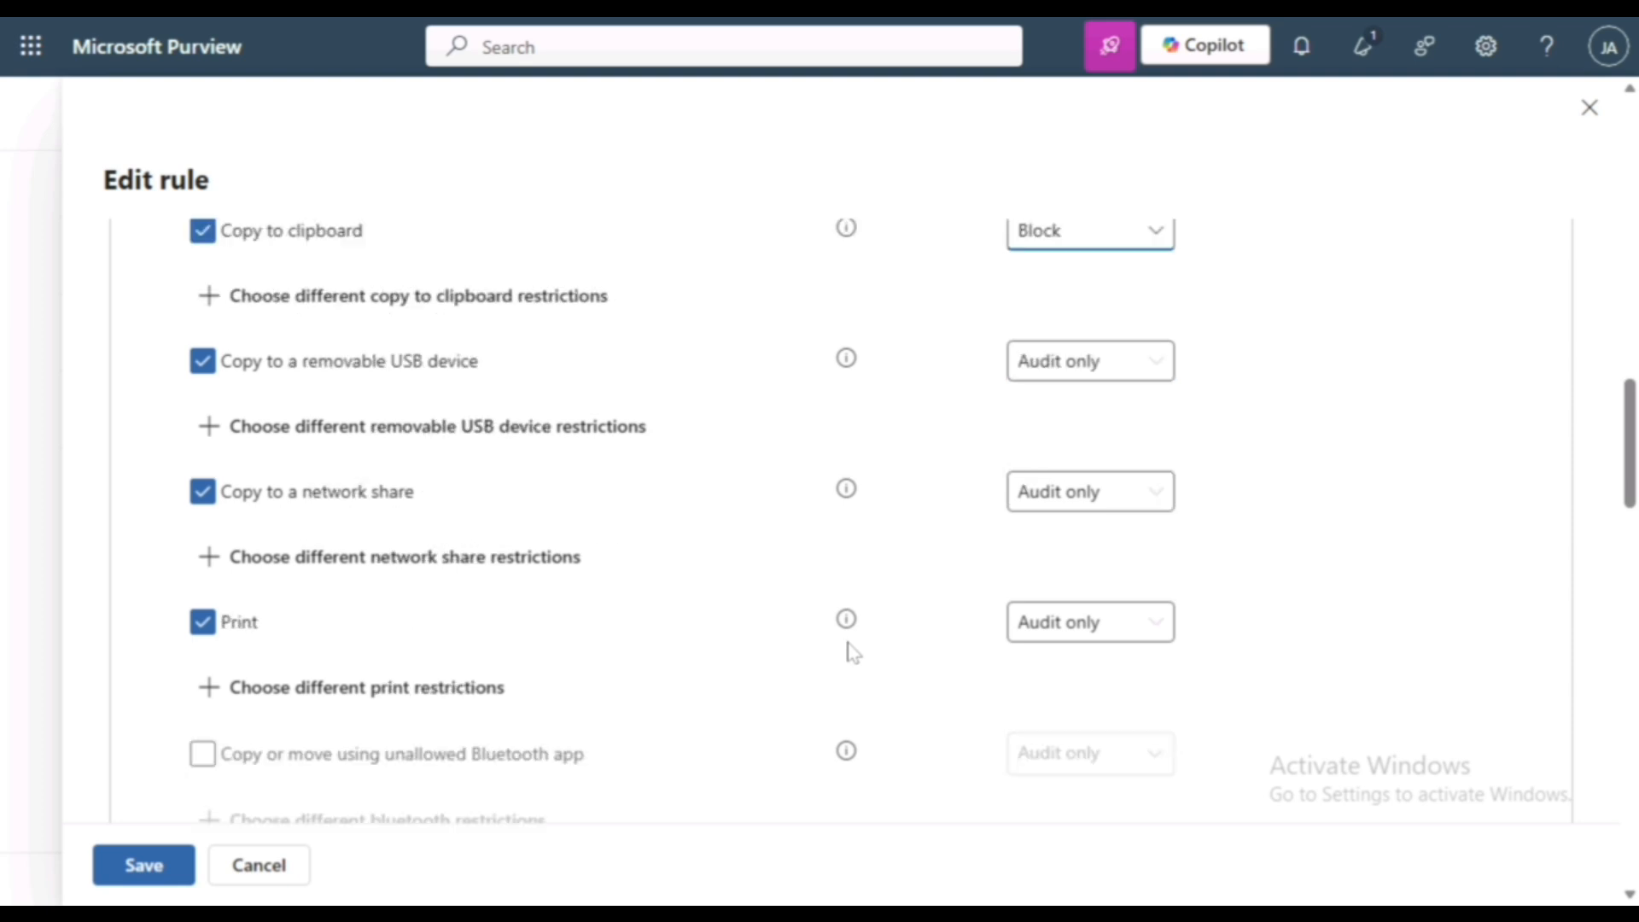
scroll(852, 654, "down", 1)
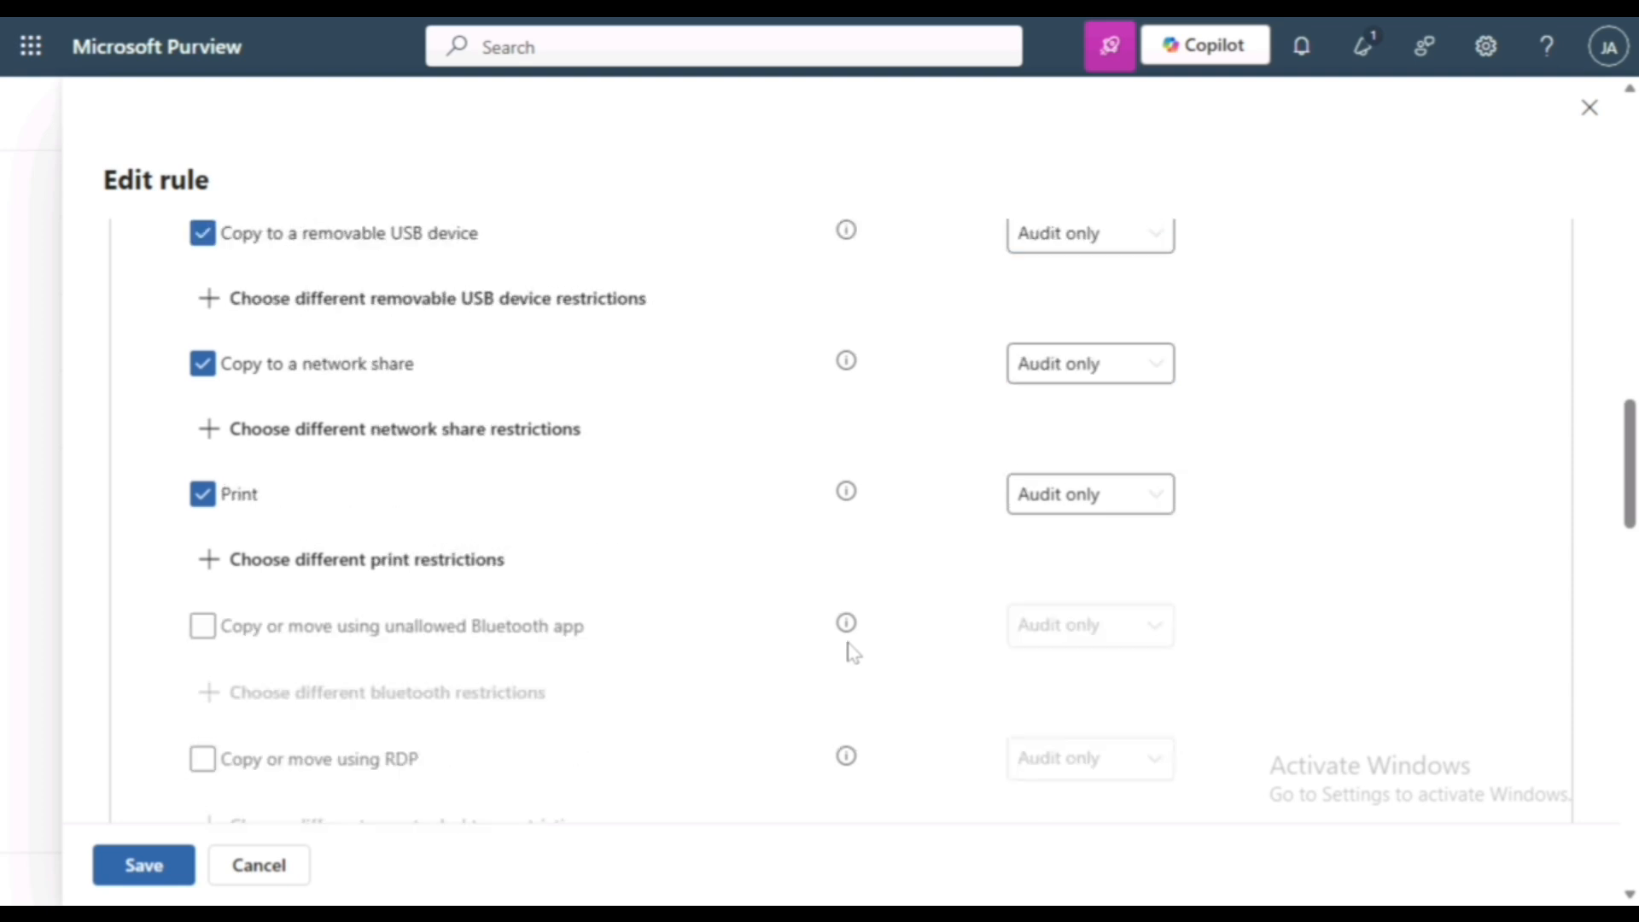
scroll(852, 653, "down", 6)
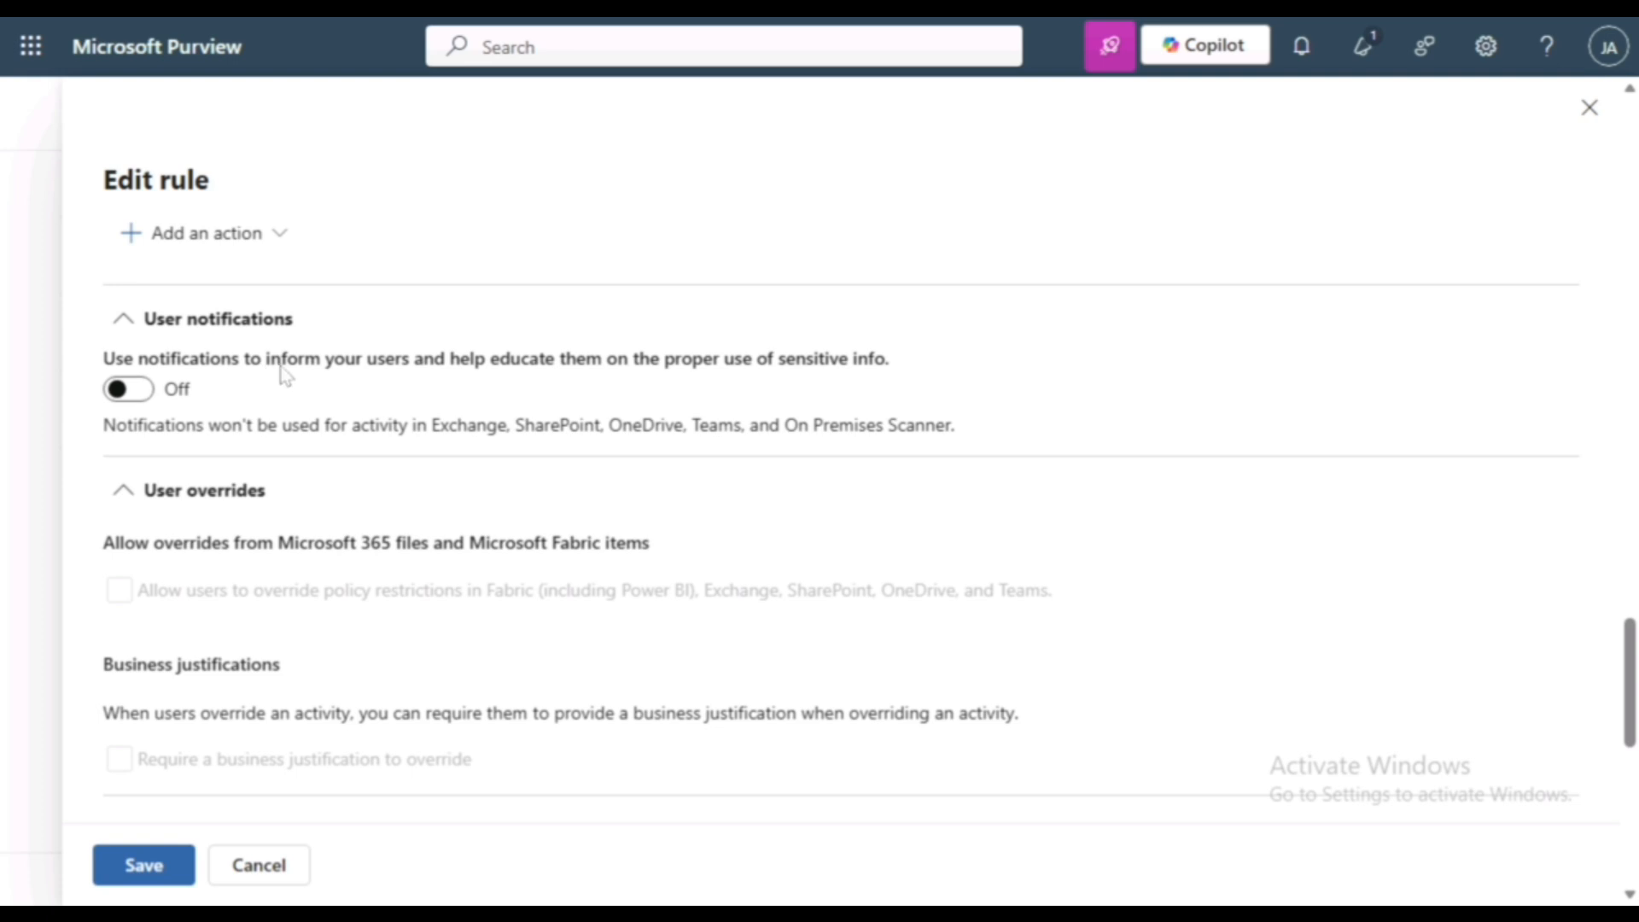
scroll(299, 454, "down", 10)
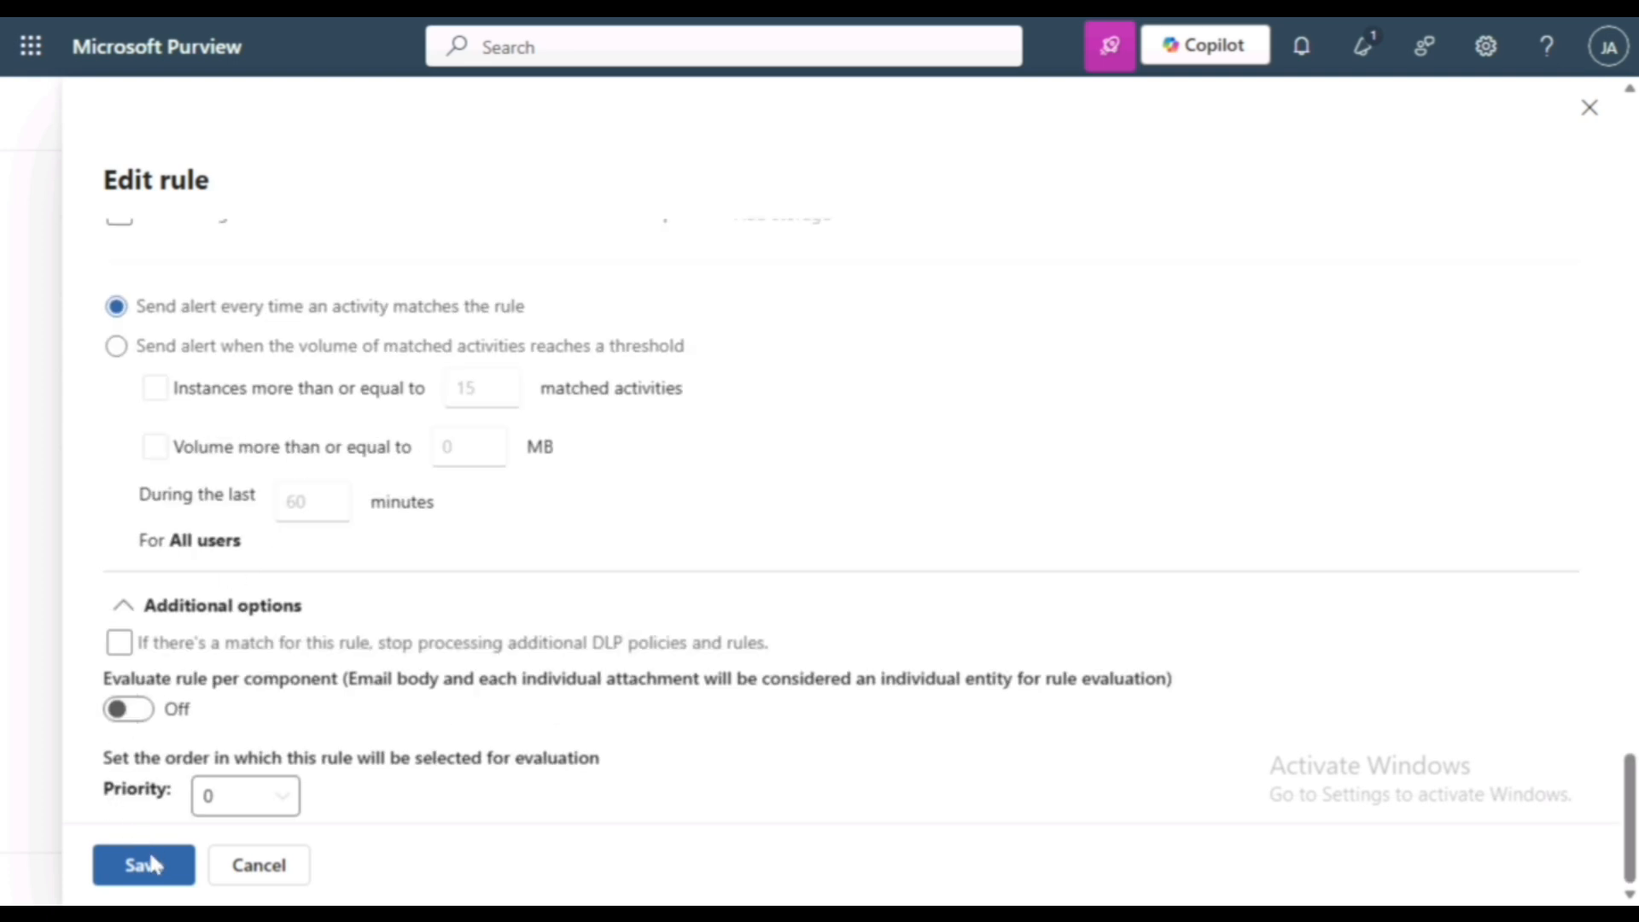
left_click(156, 873)
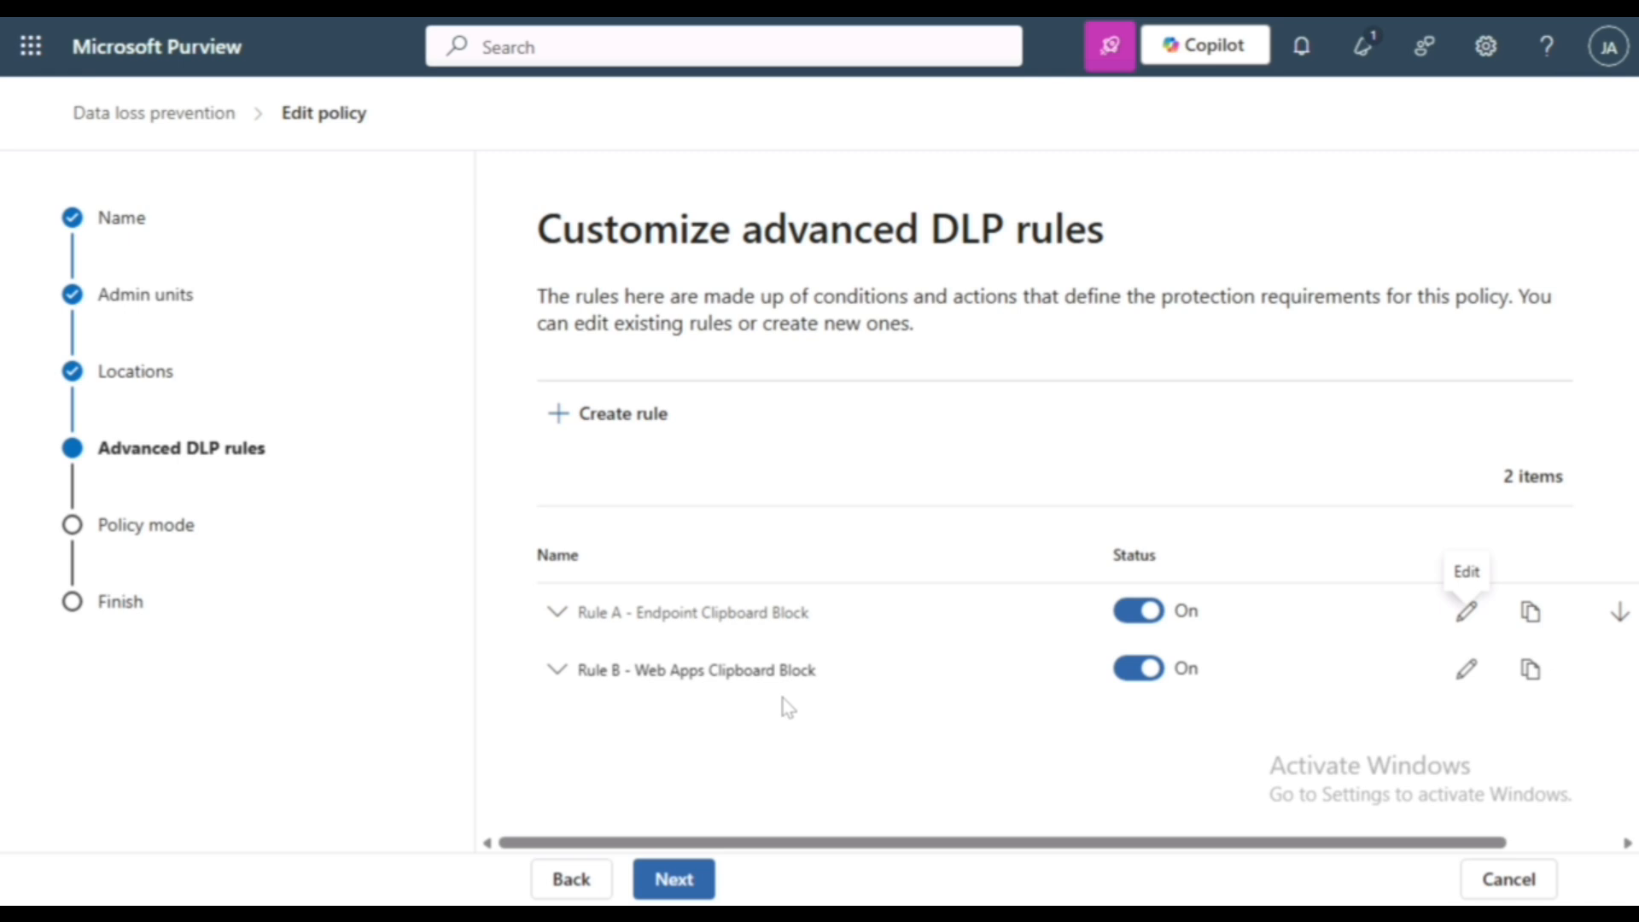
- Open Rule B - Web Apps Clipboard Block and add the condition "The user access a sensitive site from Edge"
left_click(1467, 669)
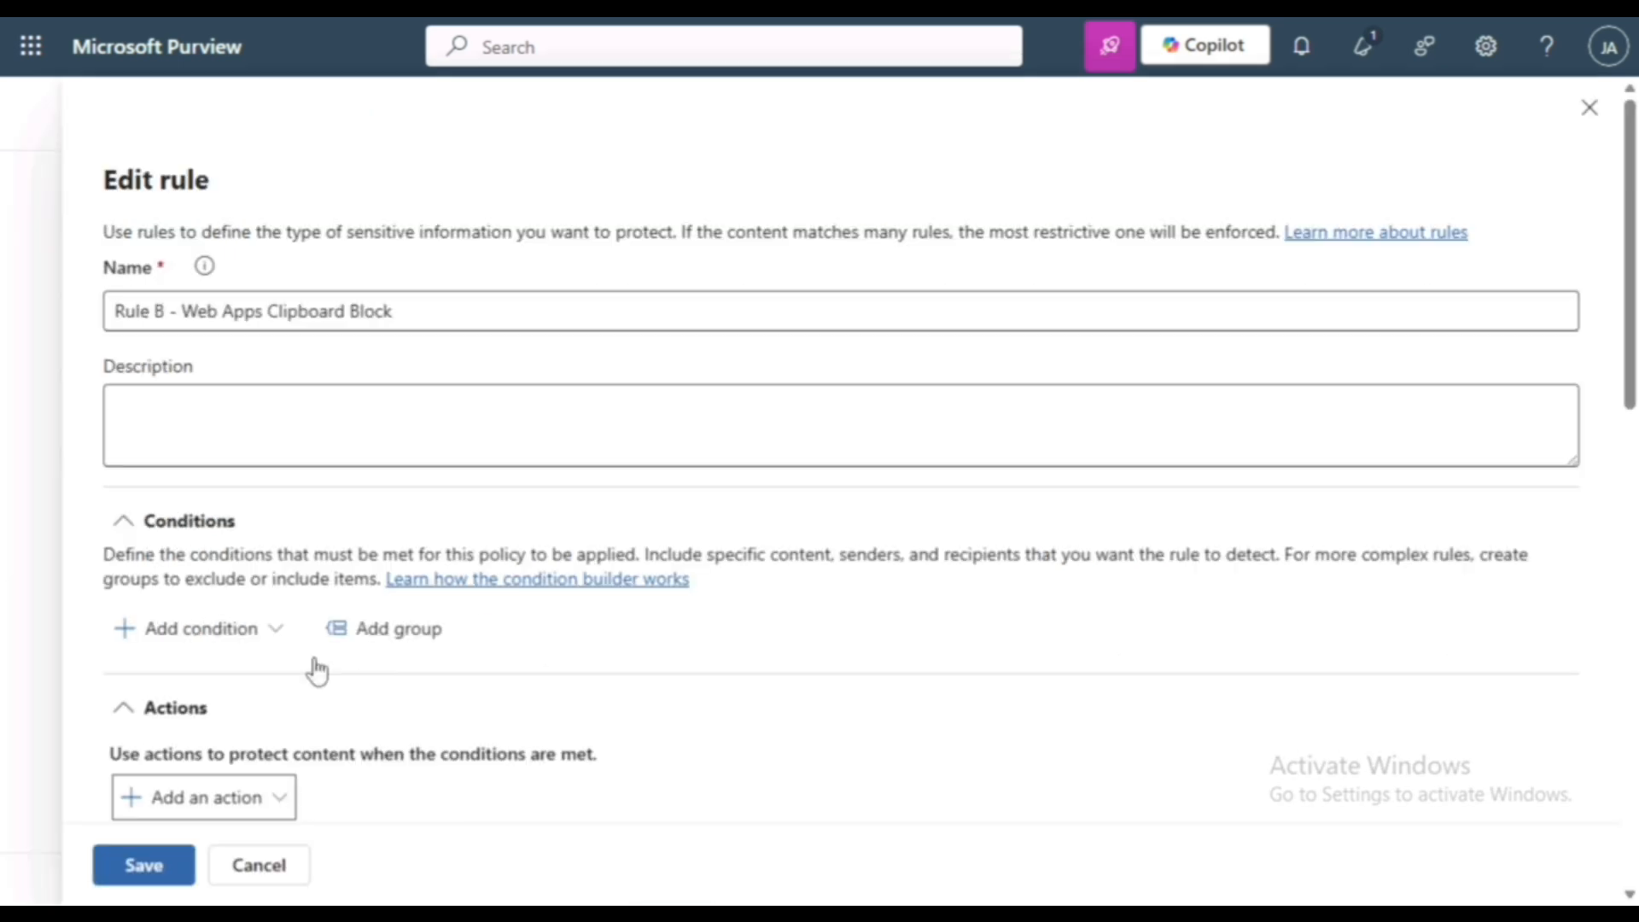
left_click(234, 644)
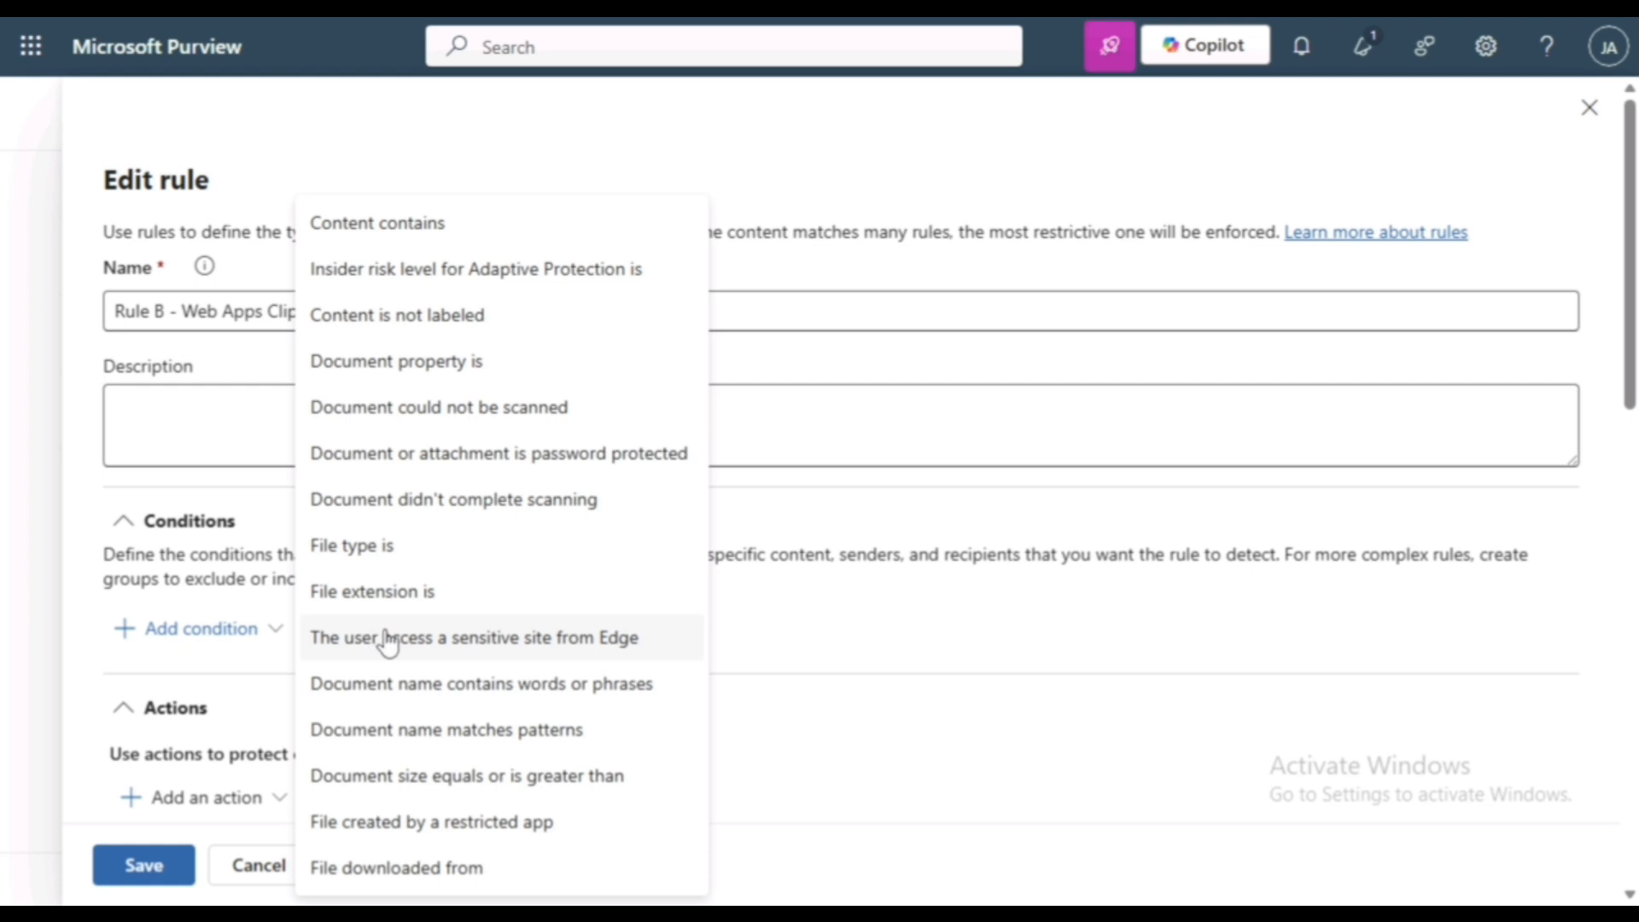
left_click(443, 641)
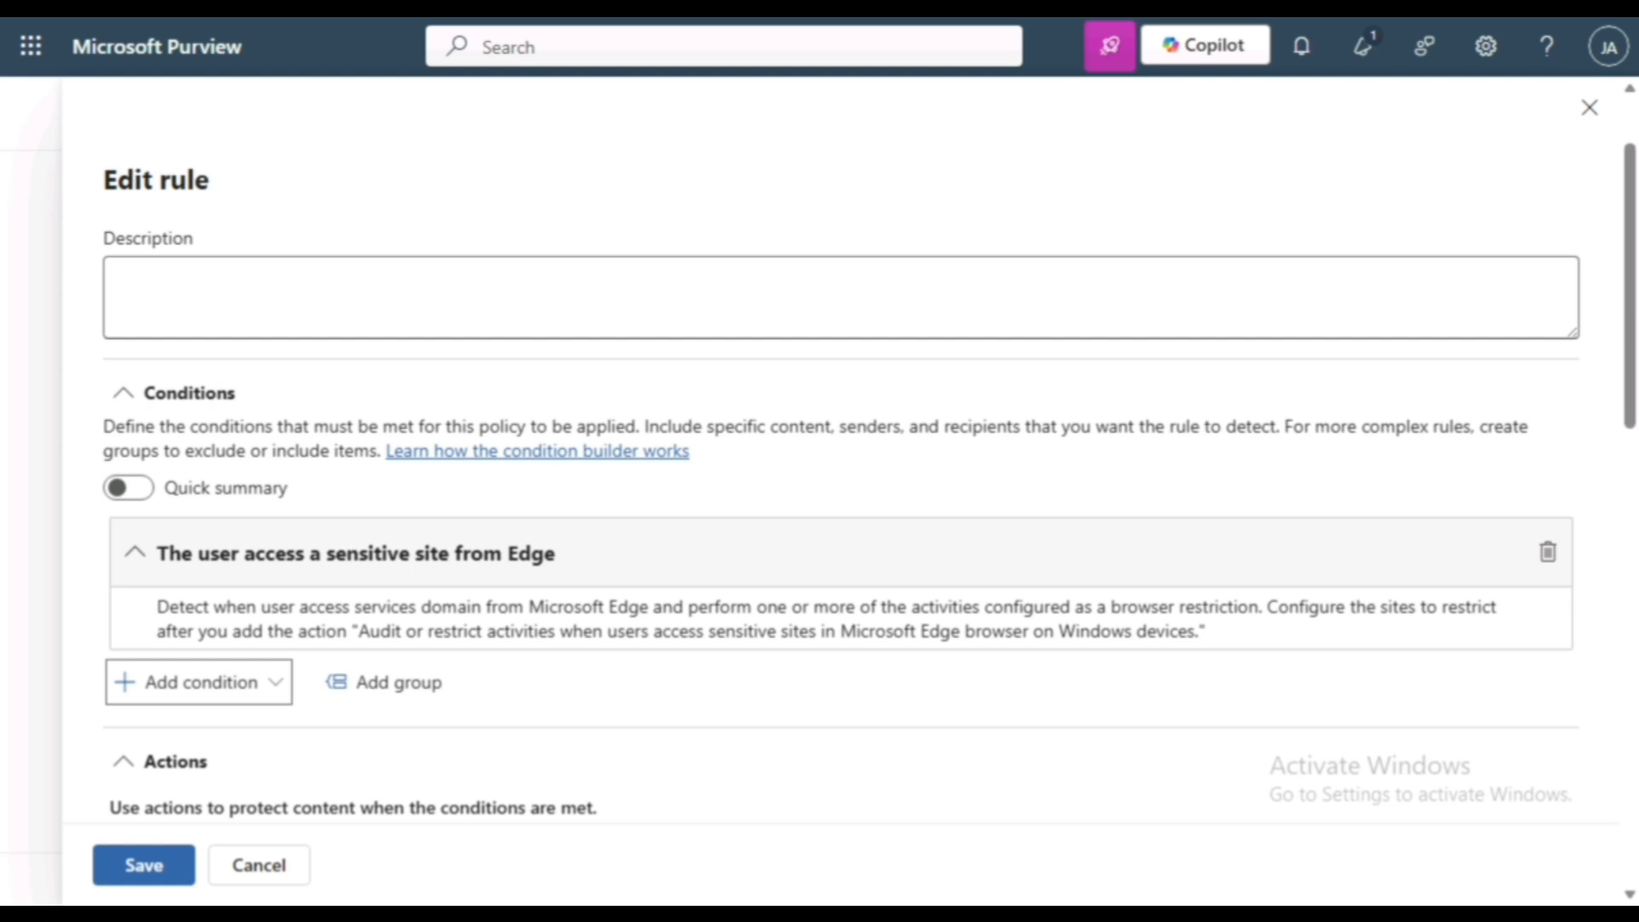
- Add the action "Audit or restrict activities when users access sensitive sites in Microsoft Edge browser on Windows devices" and apply it to M365 Domain Group
scroll(552, 629, "down", 2)
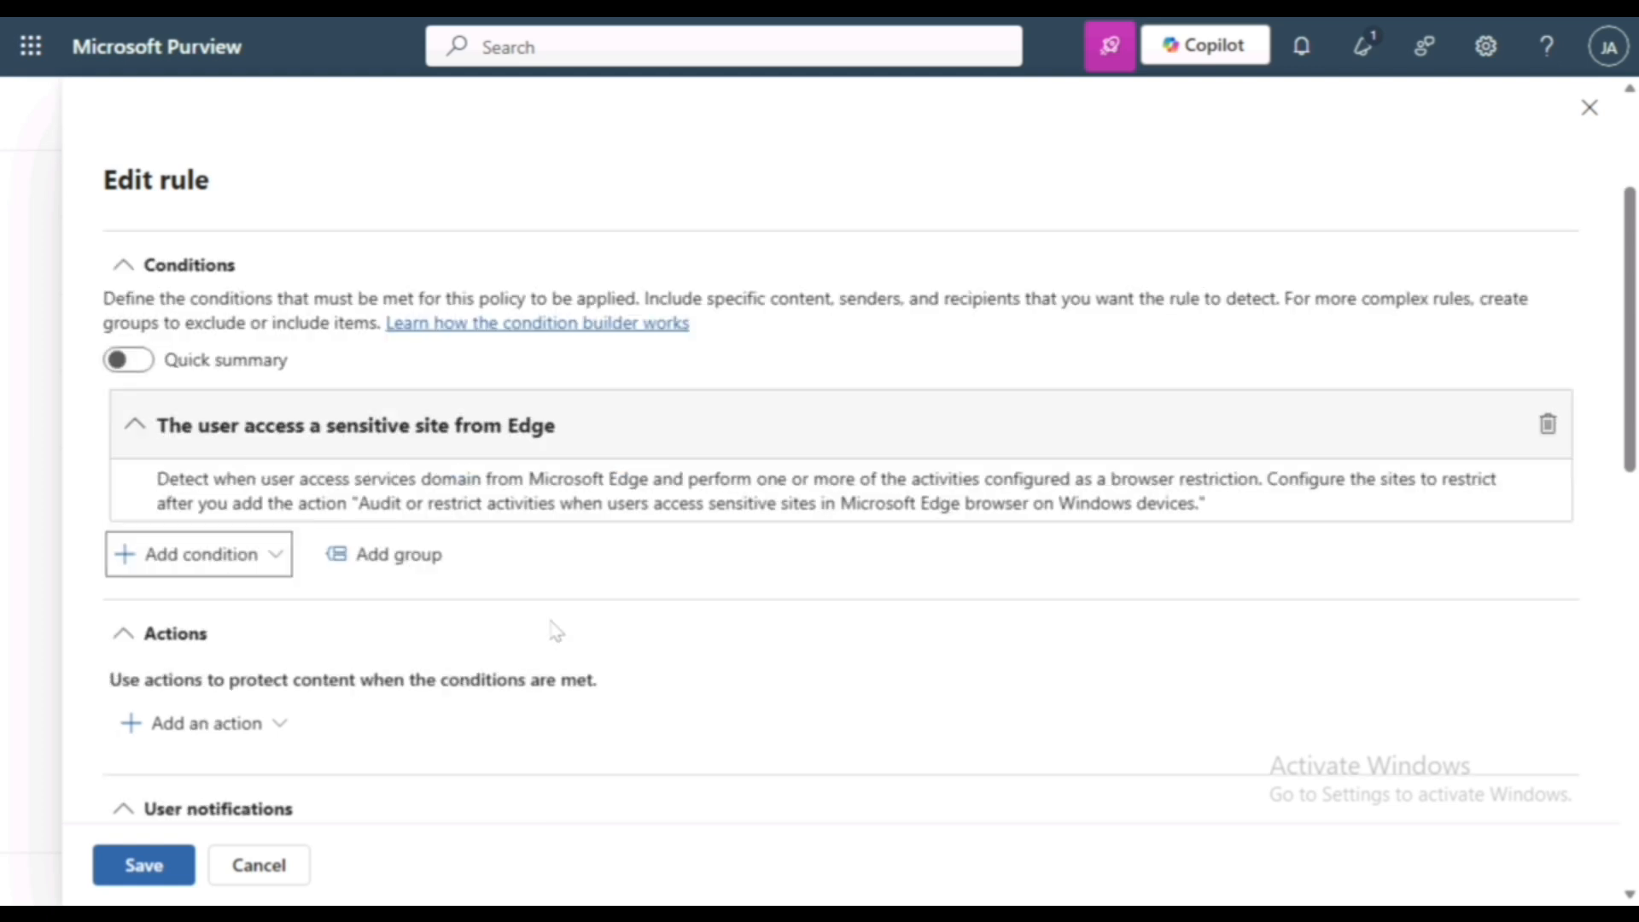
left_click(249, 727)
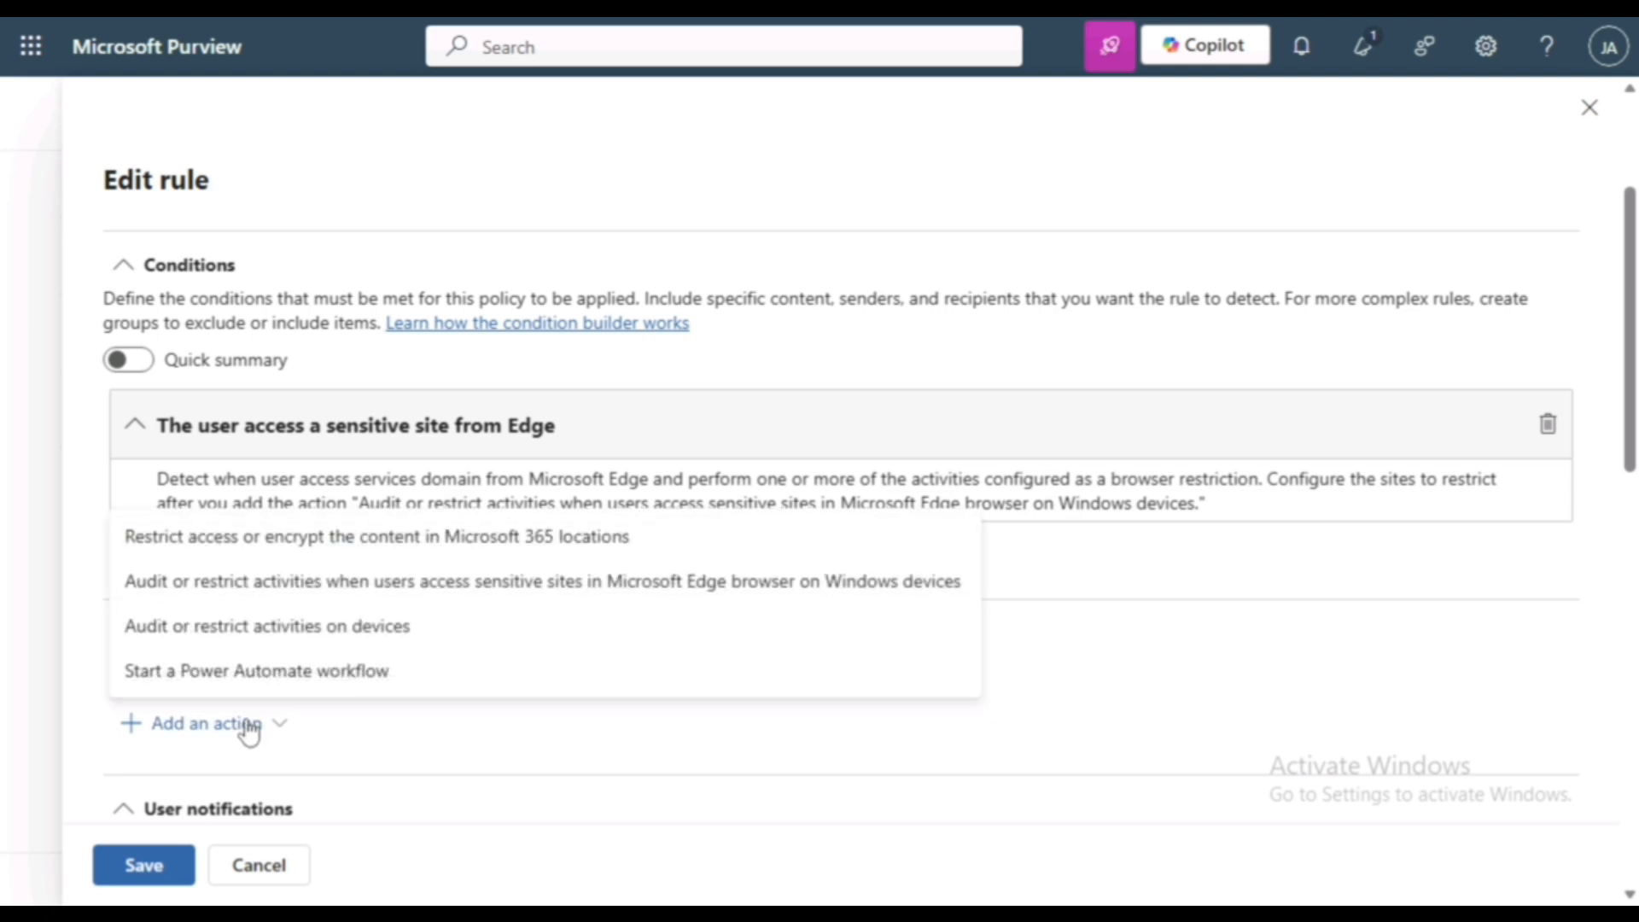
left_click(281, 589)
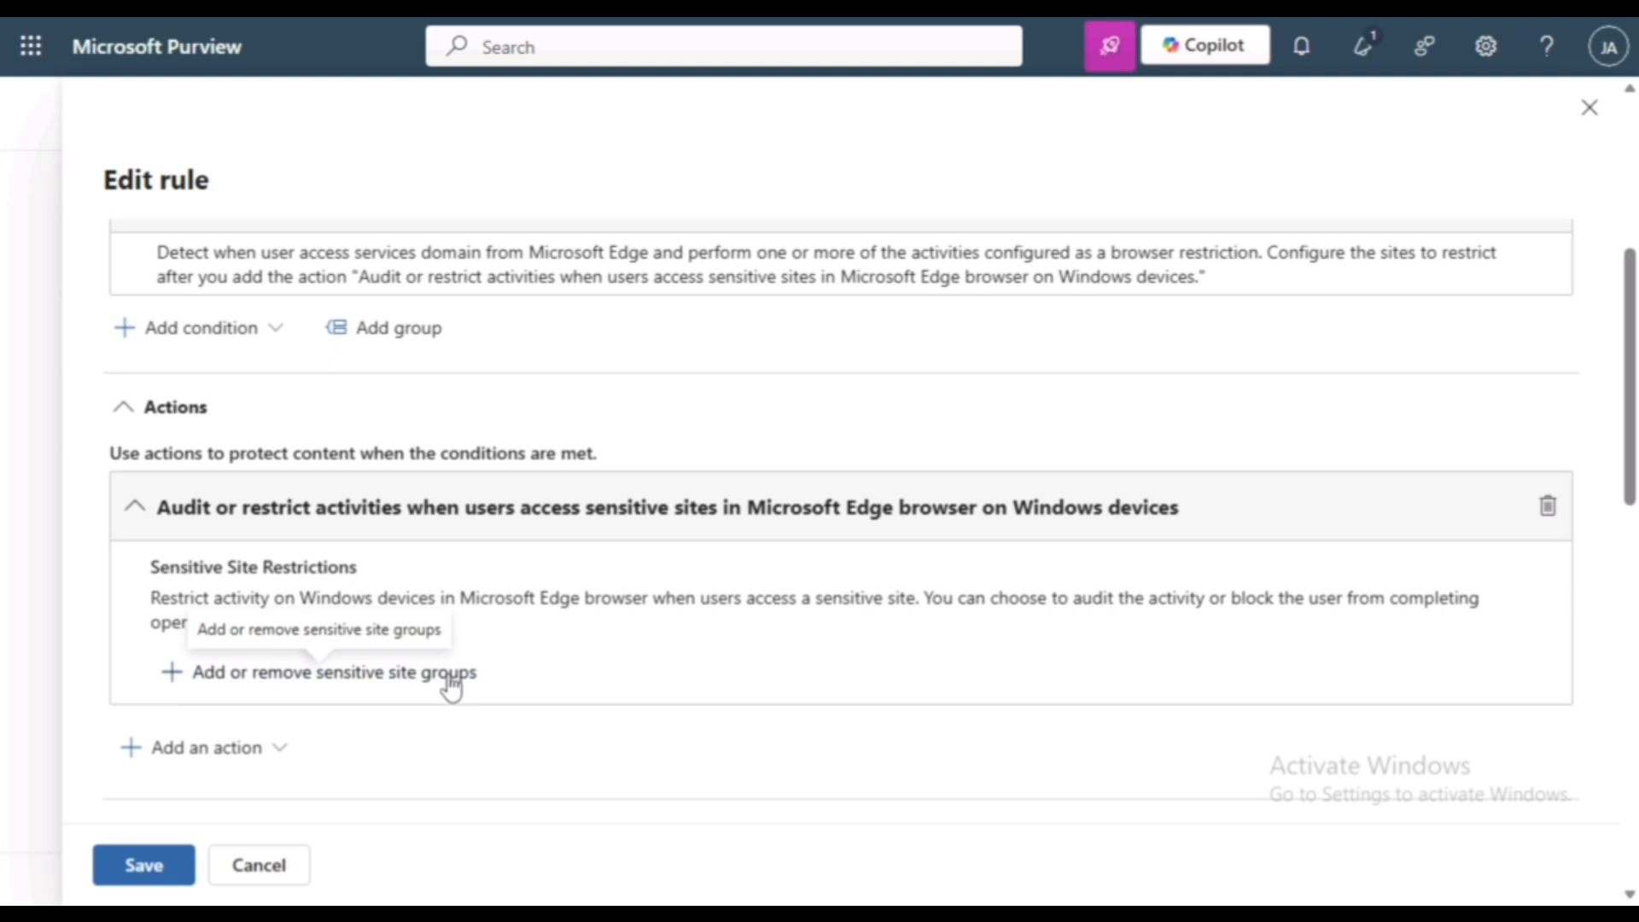
left_click(448, 676)
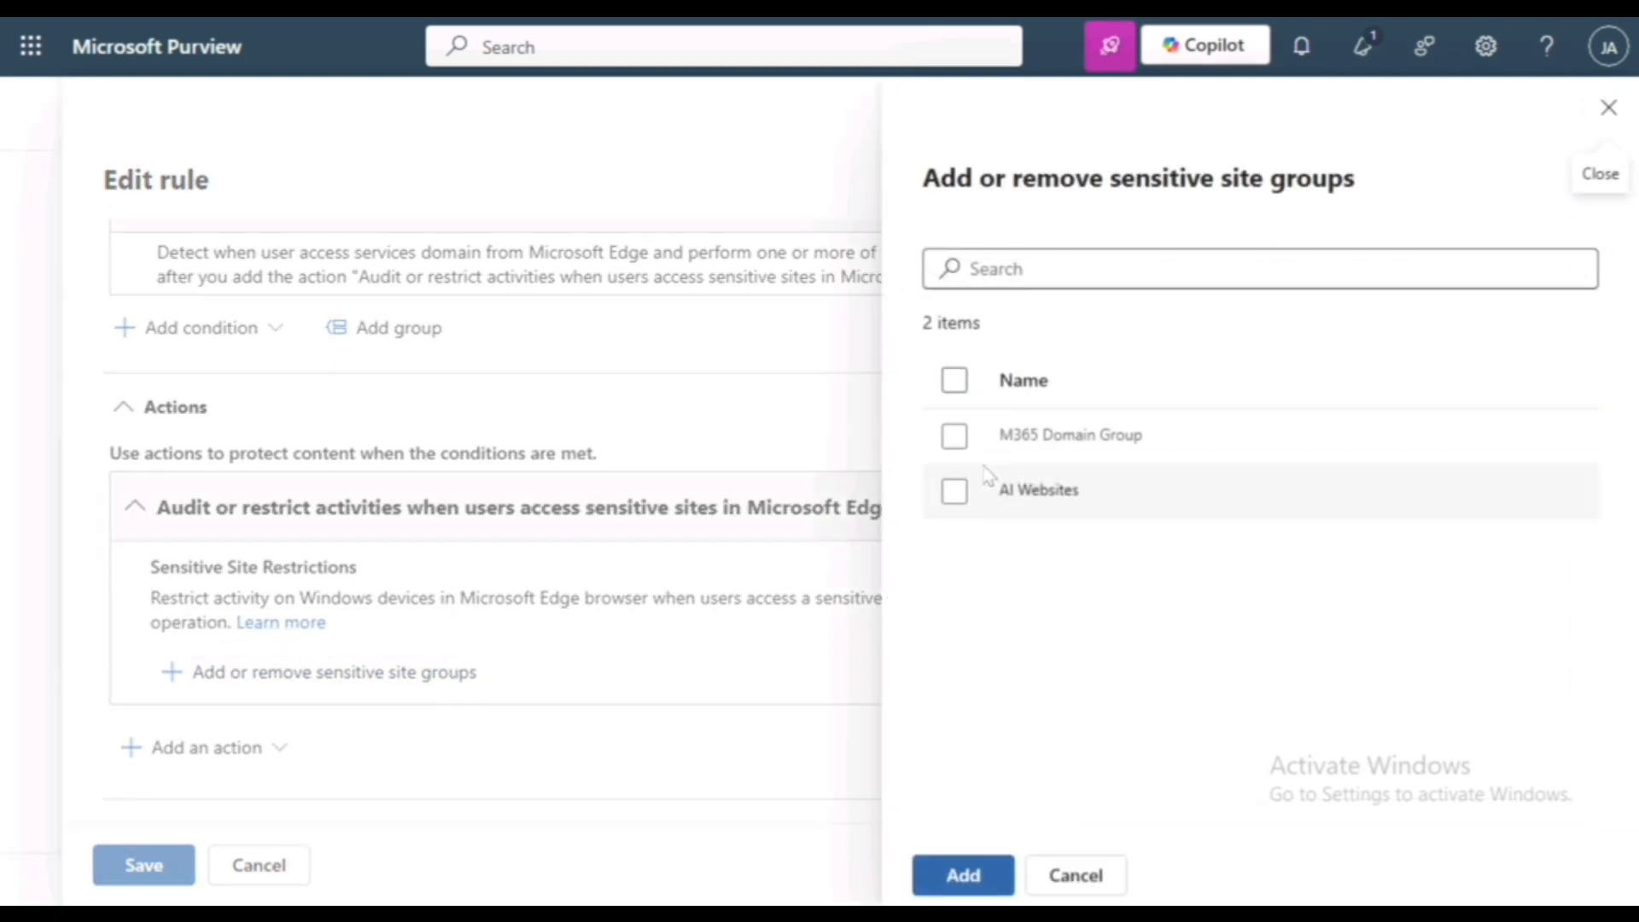
left_click(956, 438)
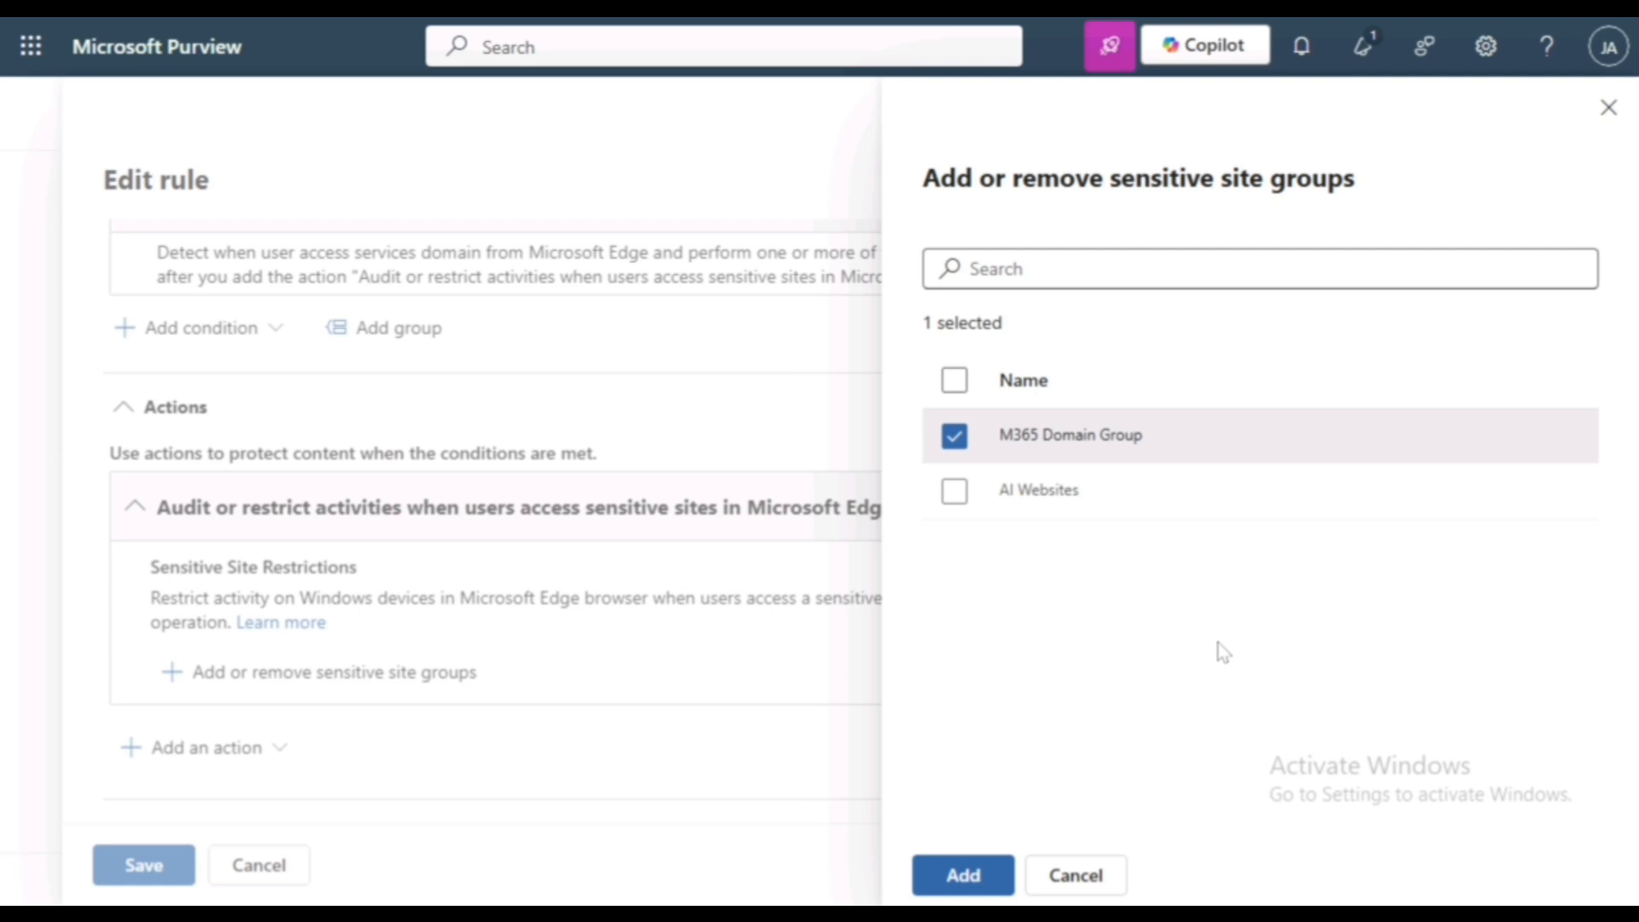
left_click(962, 872)
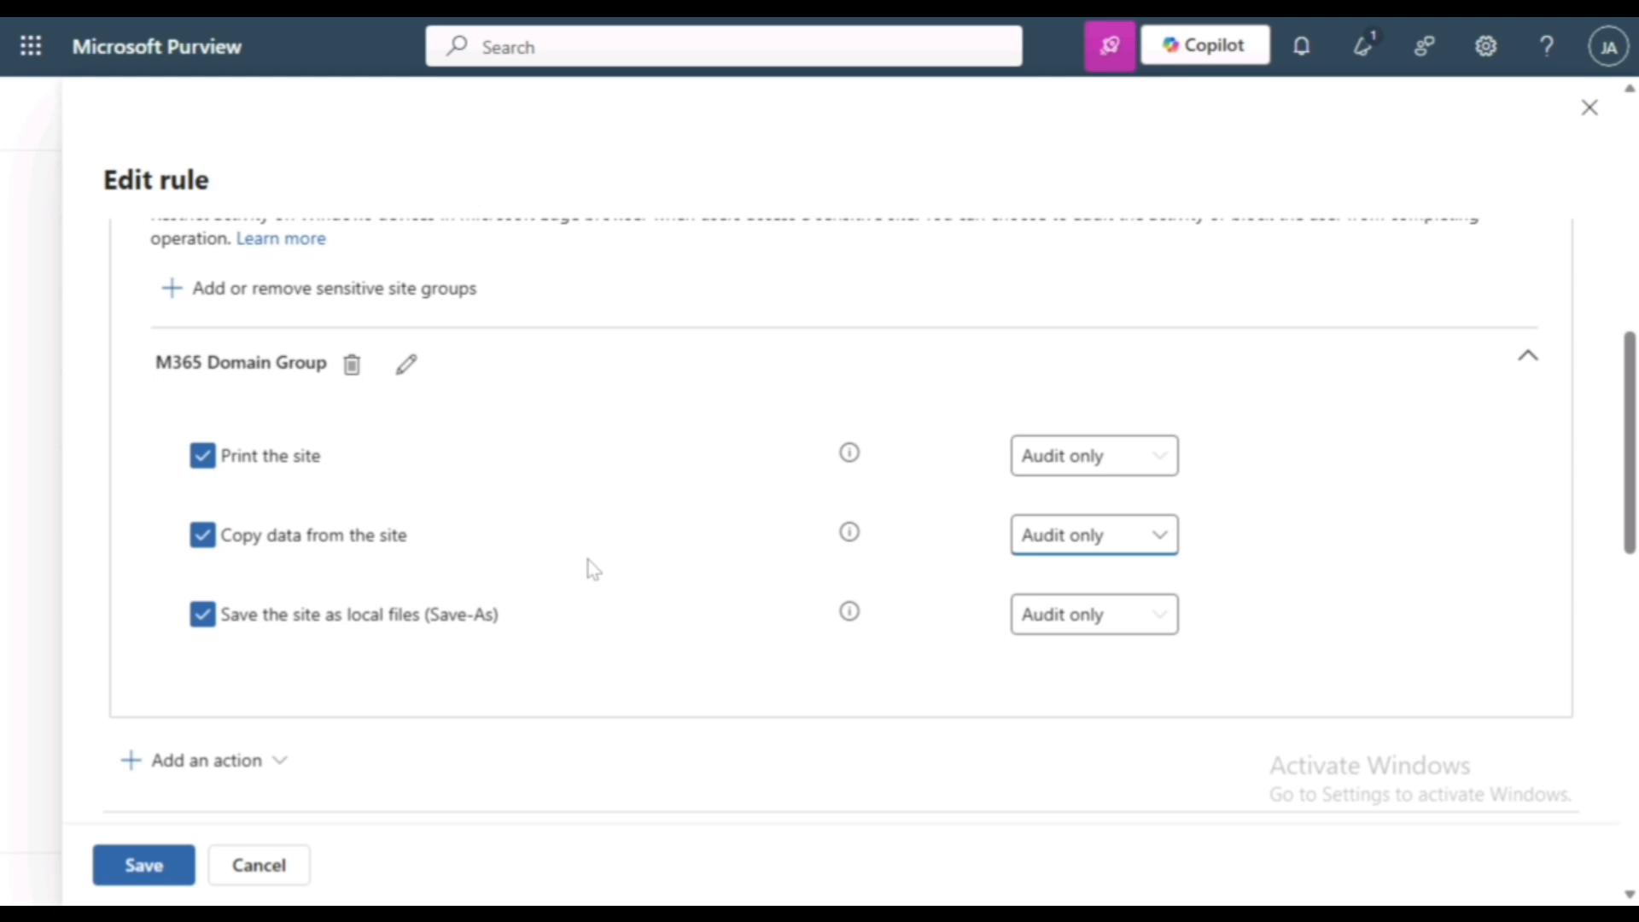
- Change the restriction level of "Copy data from the site" for M365 Domain Group and save the rule
left_click(1104, 546)
left_click(1103, 675)
scroll(1273, 647, "down", 10)
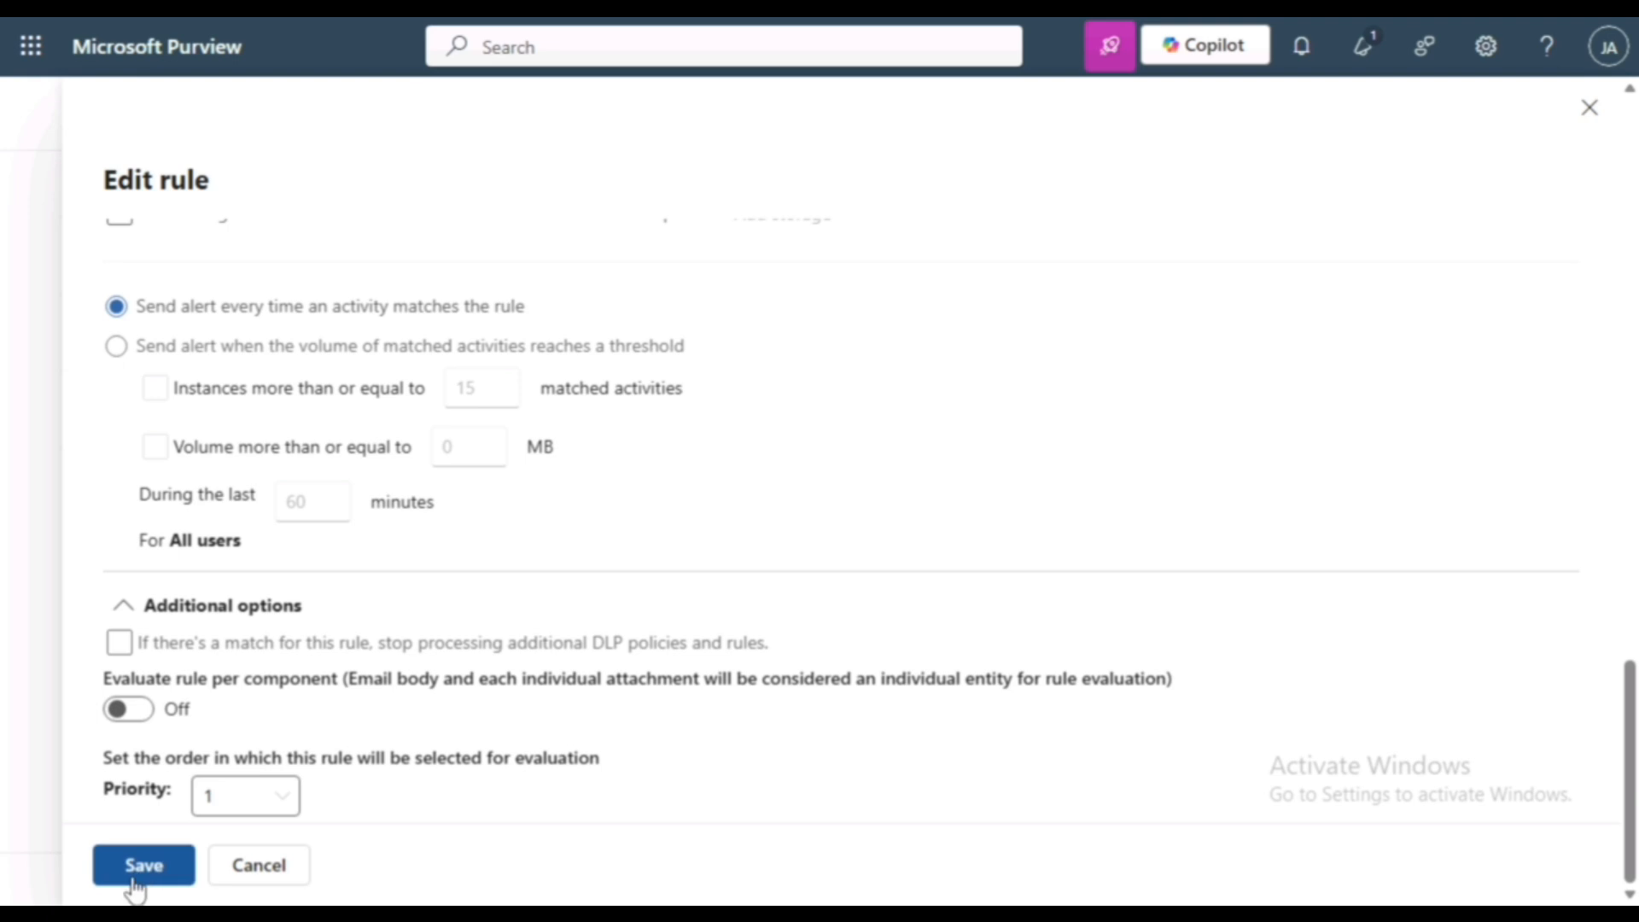
left_click(134, 885)
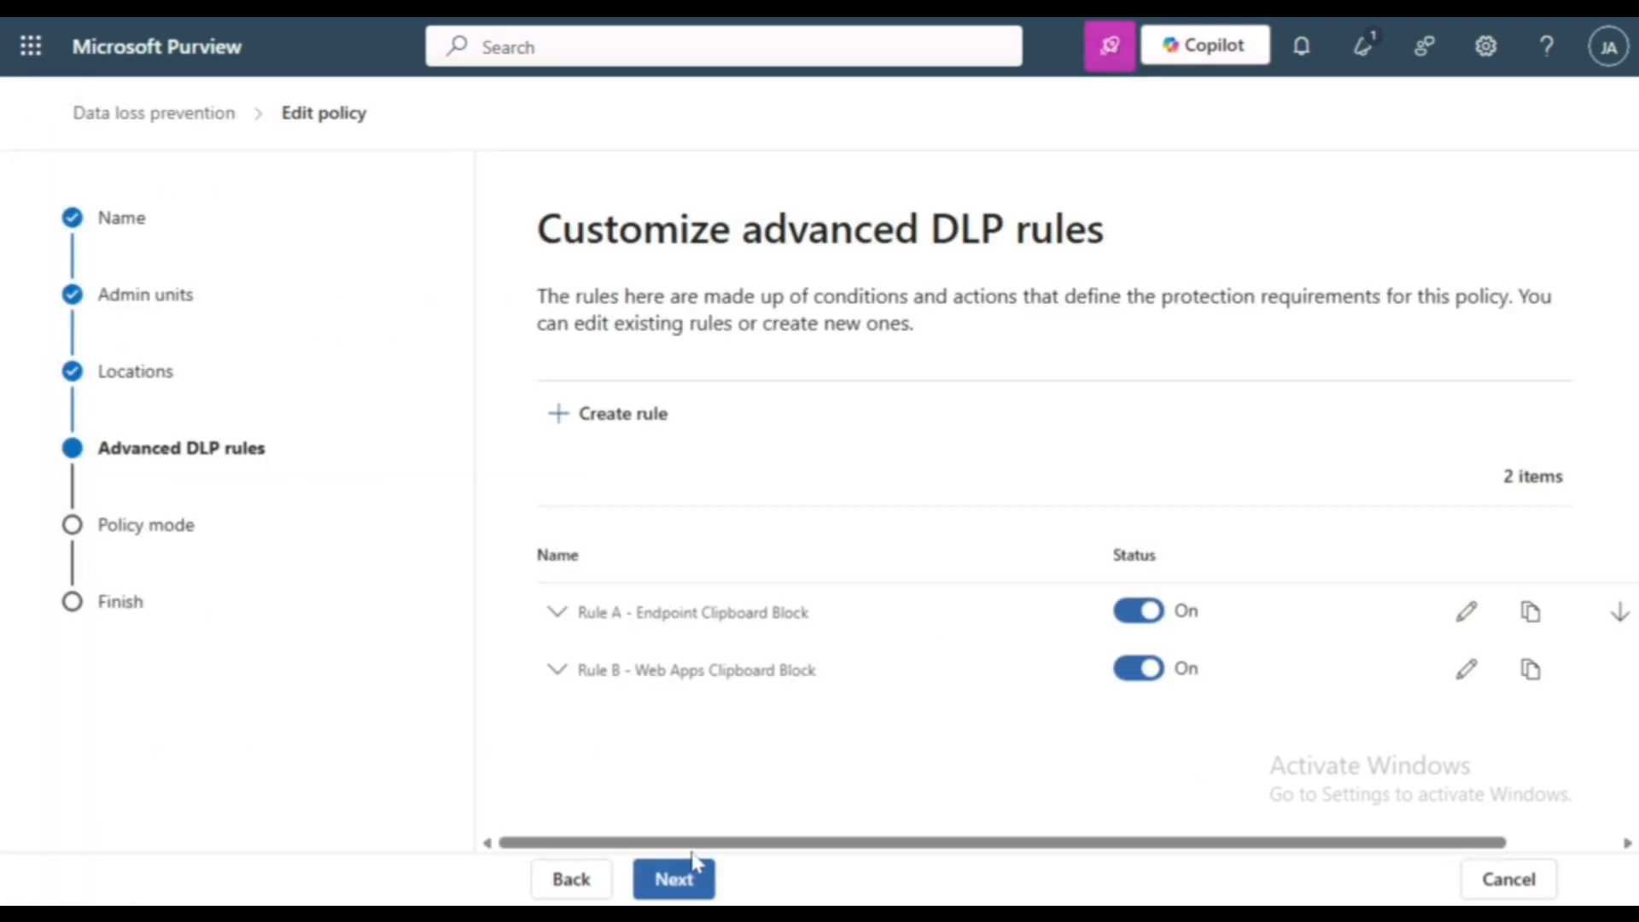
- Keep the policy mode on "Turn the policy on immediately", review the Endpoint DLP Policy summary and submit it
left_click(671, 888)
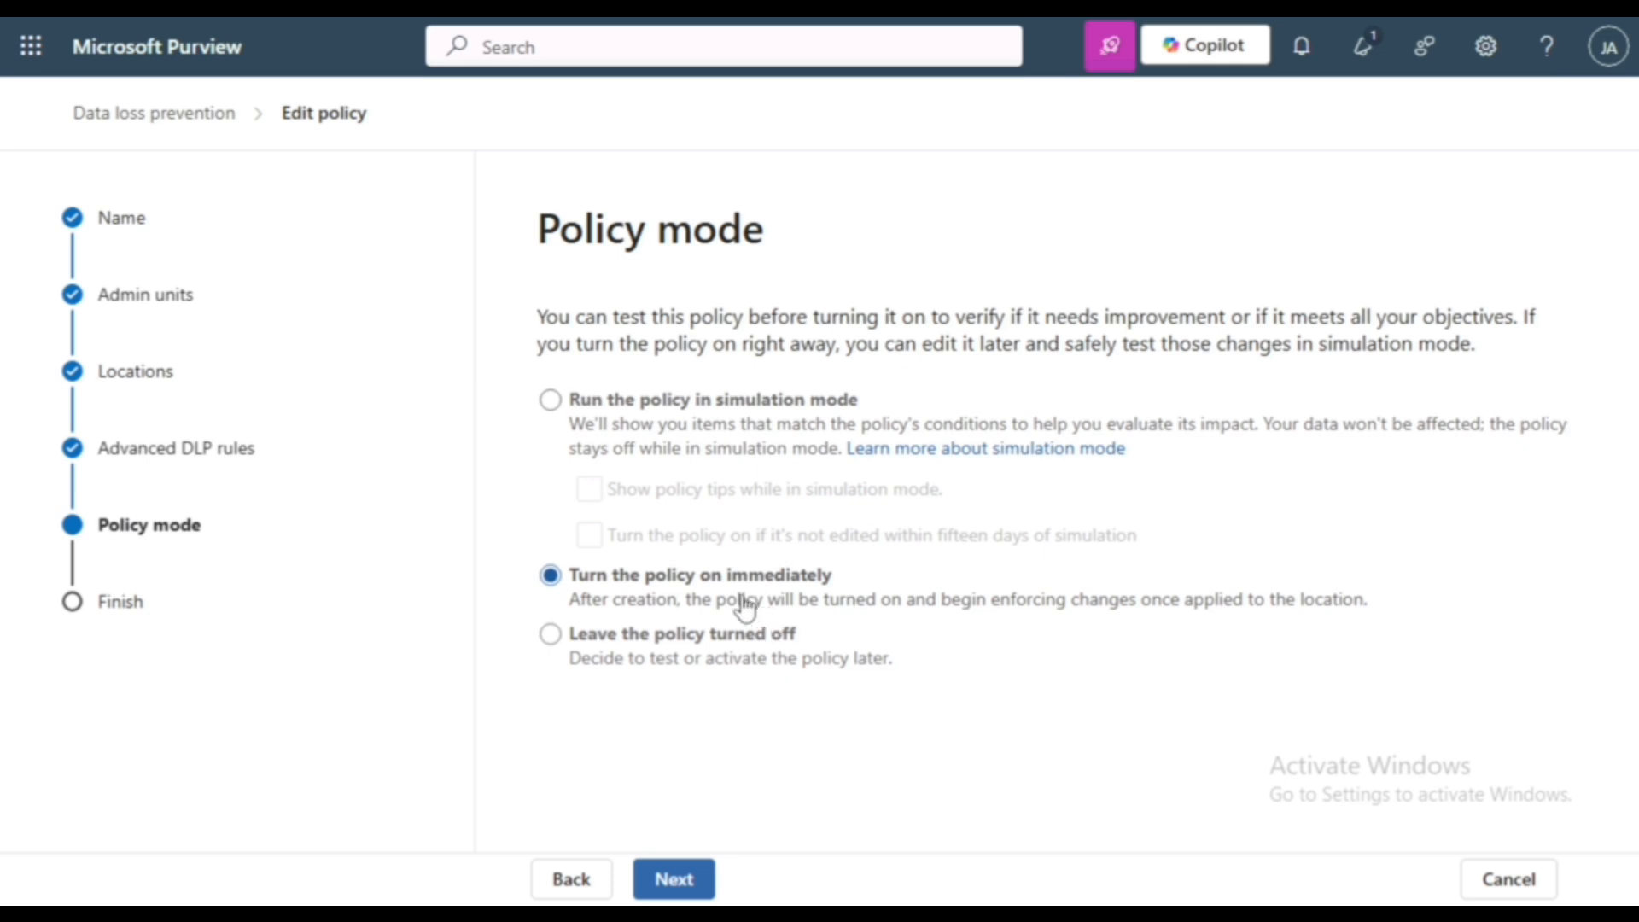
left_click(678, 893)
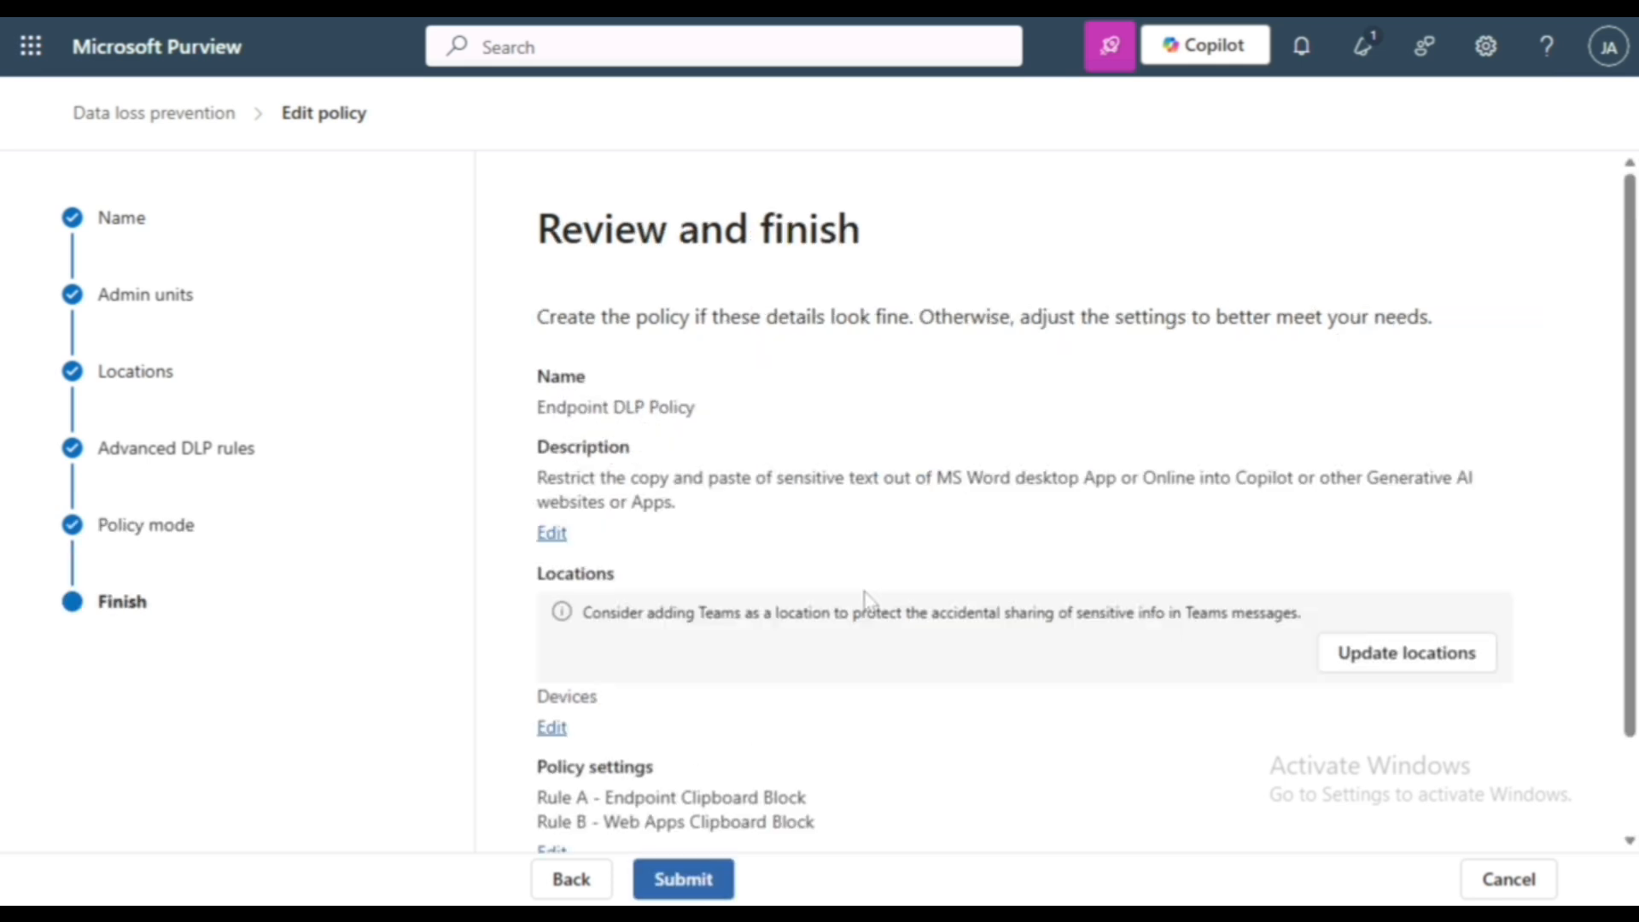
scroll(865, 597, "down", 1)
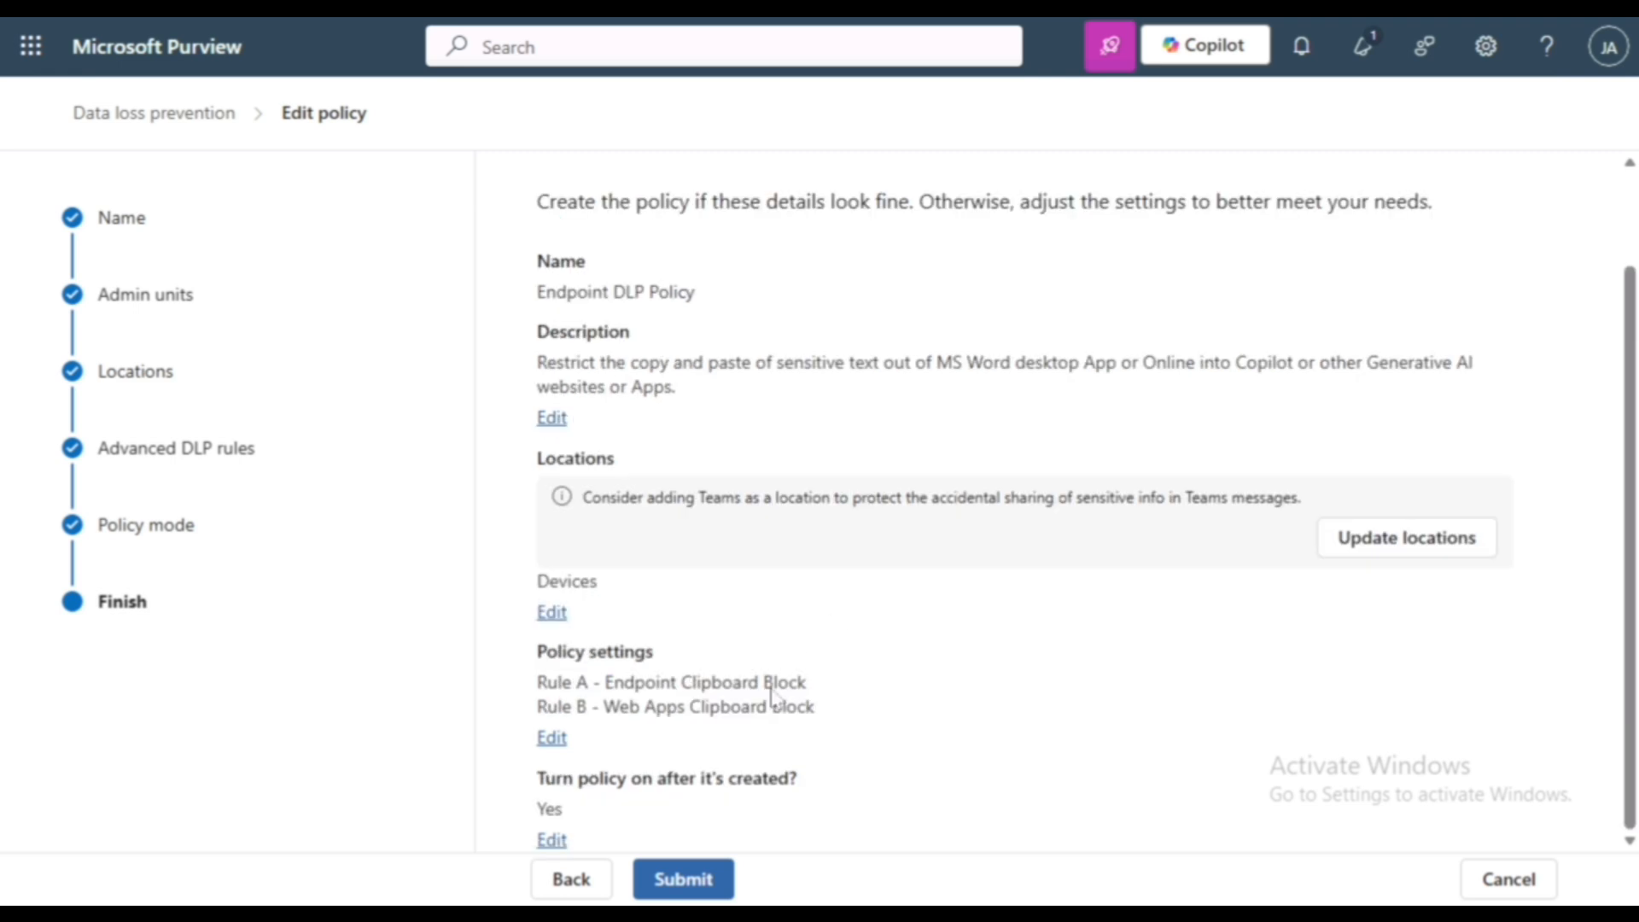
left_click(699, 888)
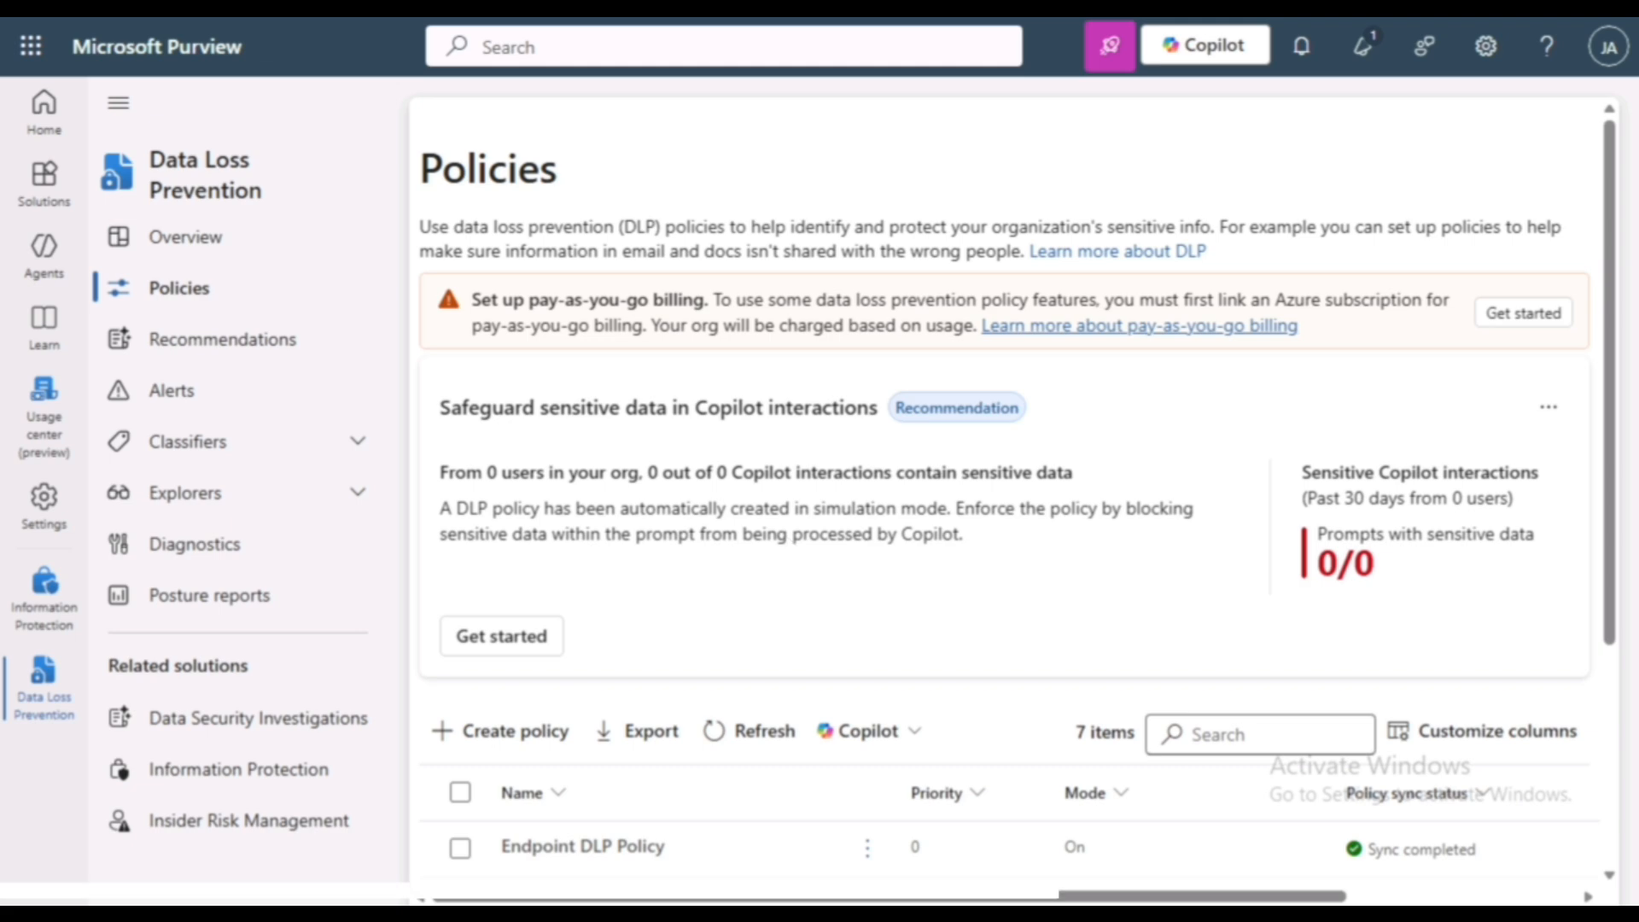
- Open the Data Loss Prevention settings and expand "Browser and domain restrictions to sensitive data" under Endpoint DLP settings
left_click(44, 504)
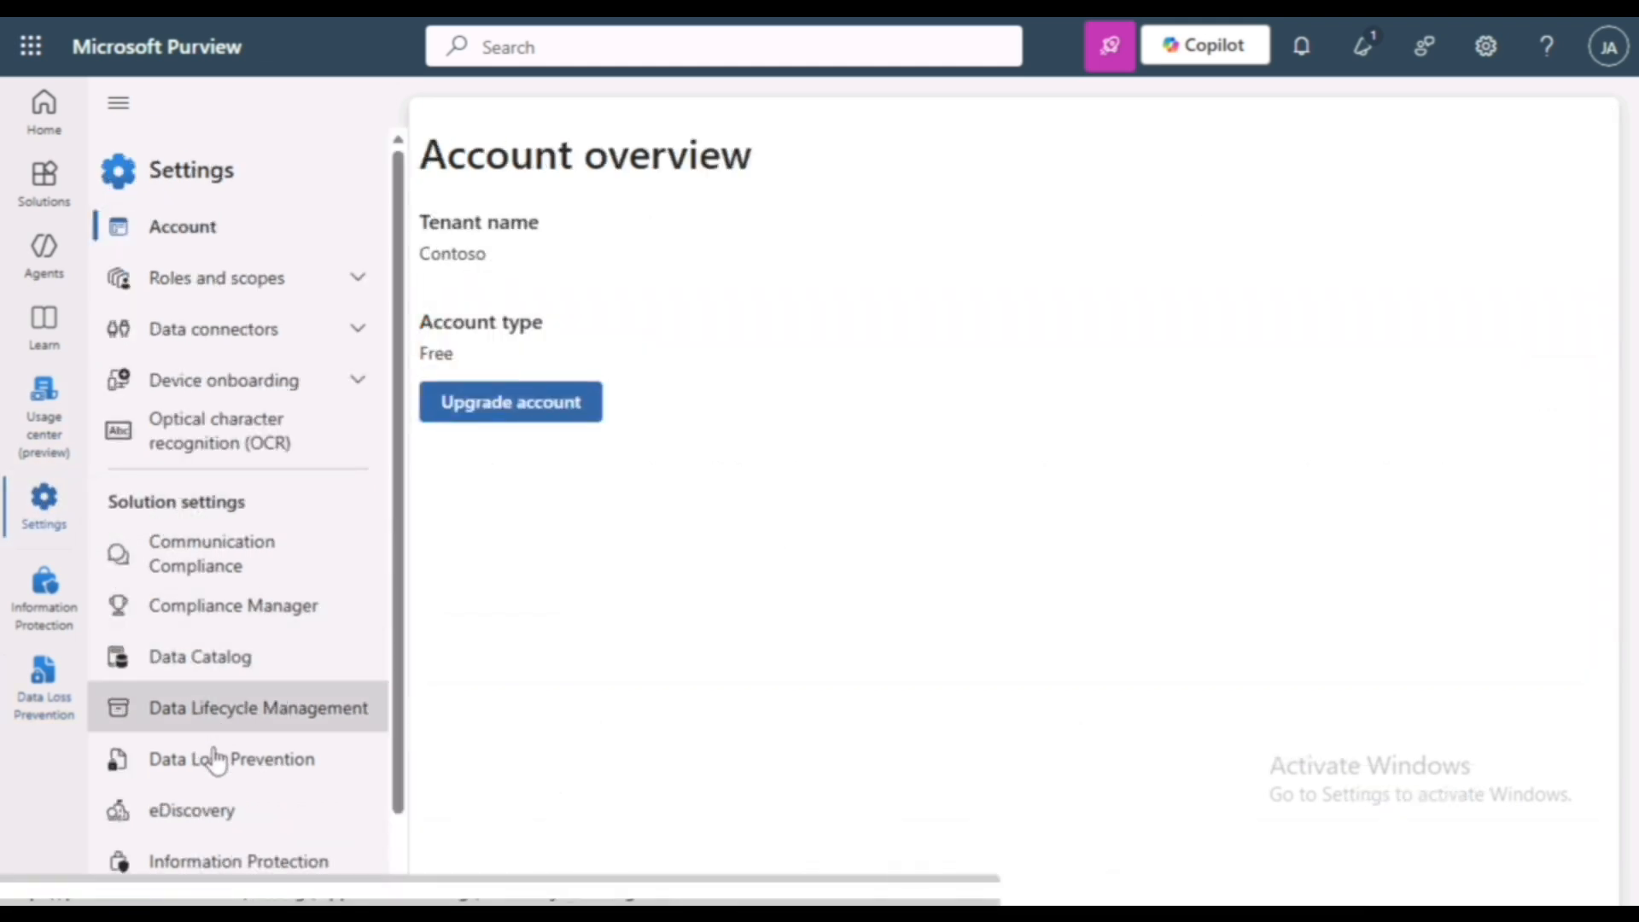
left_click(216, 759)
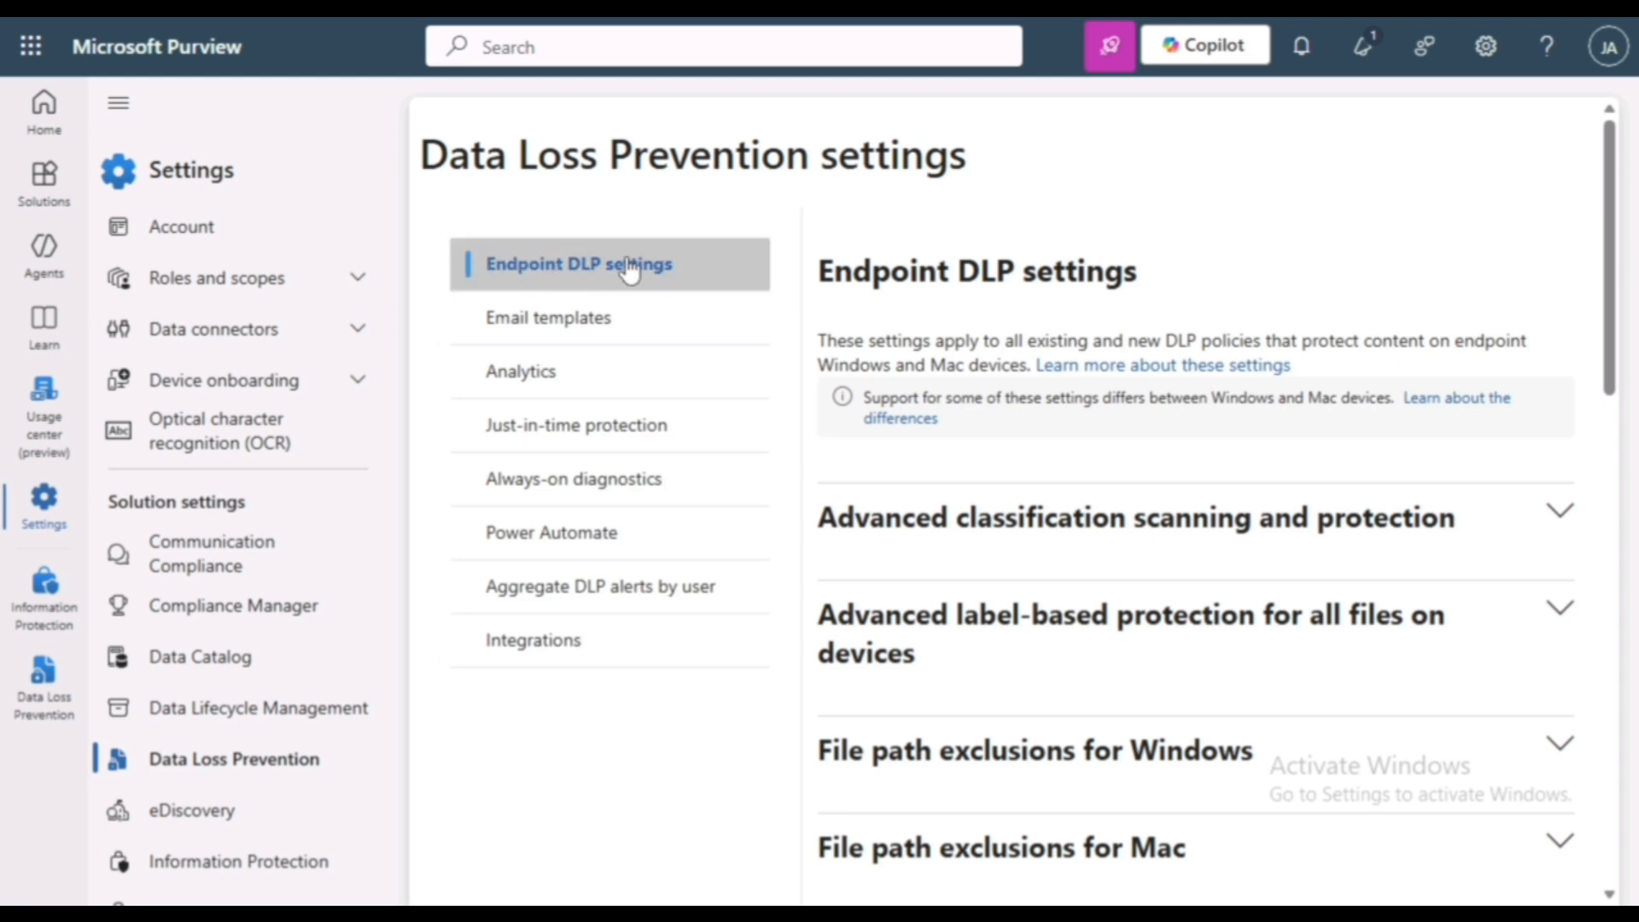
scroll(1129, 299, "down", 10)
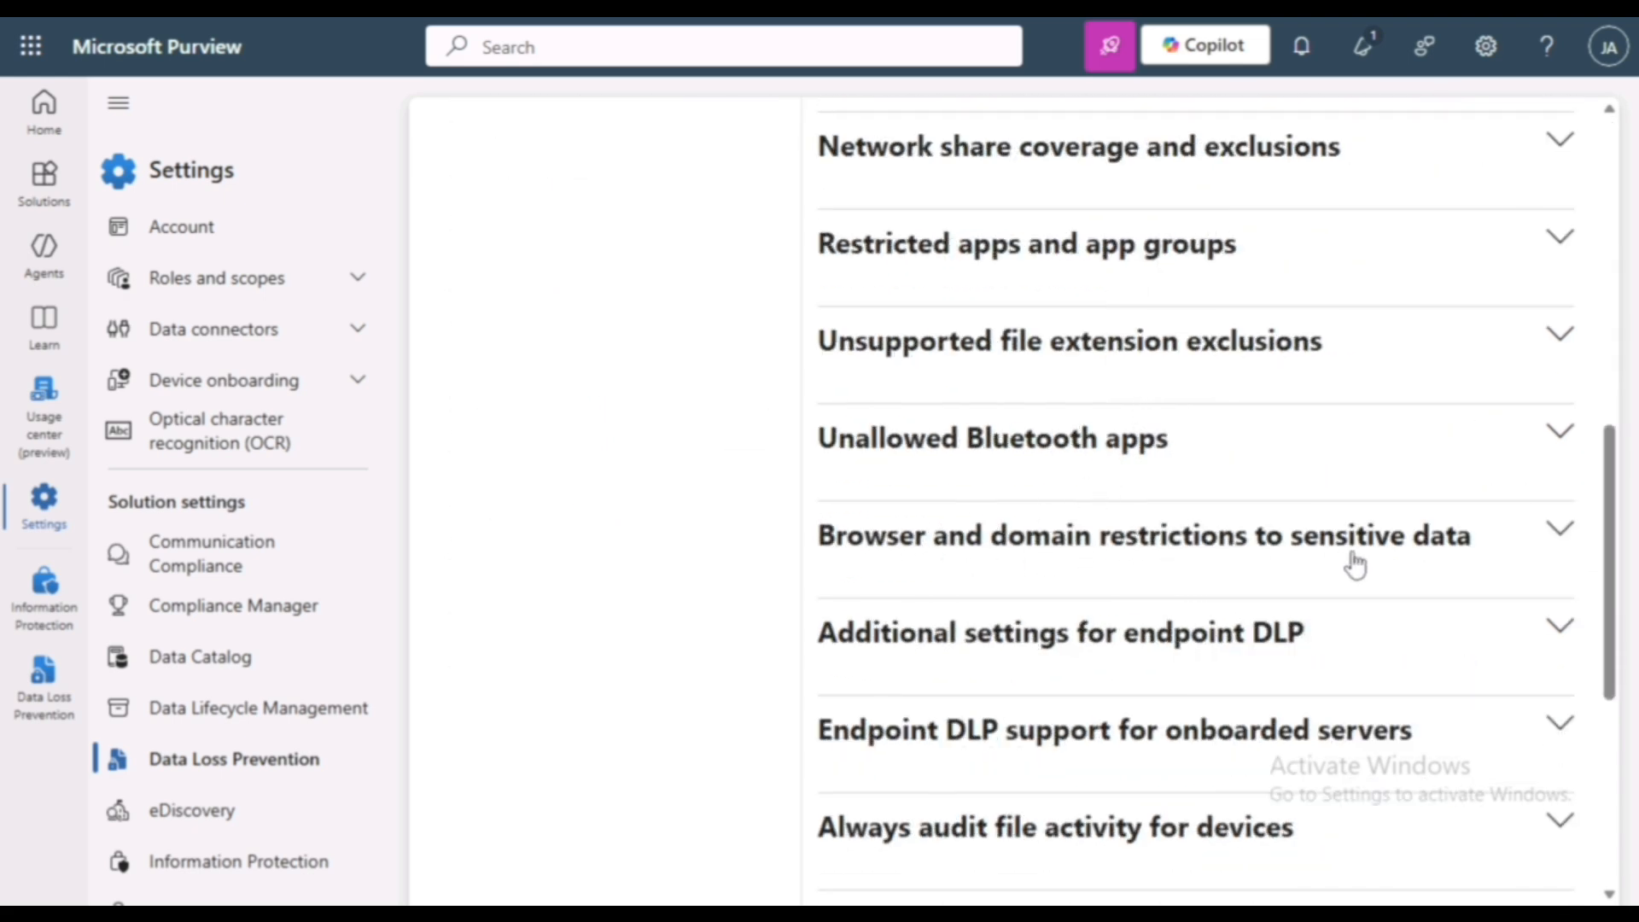
left_click(1557, 534)
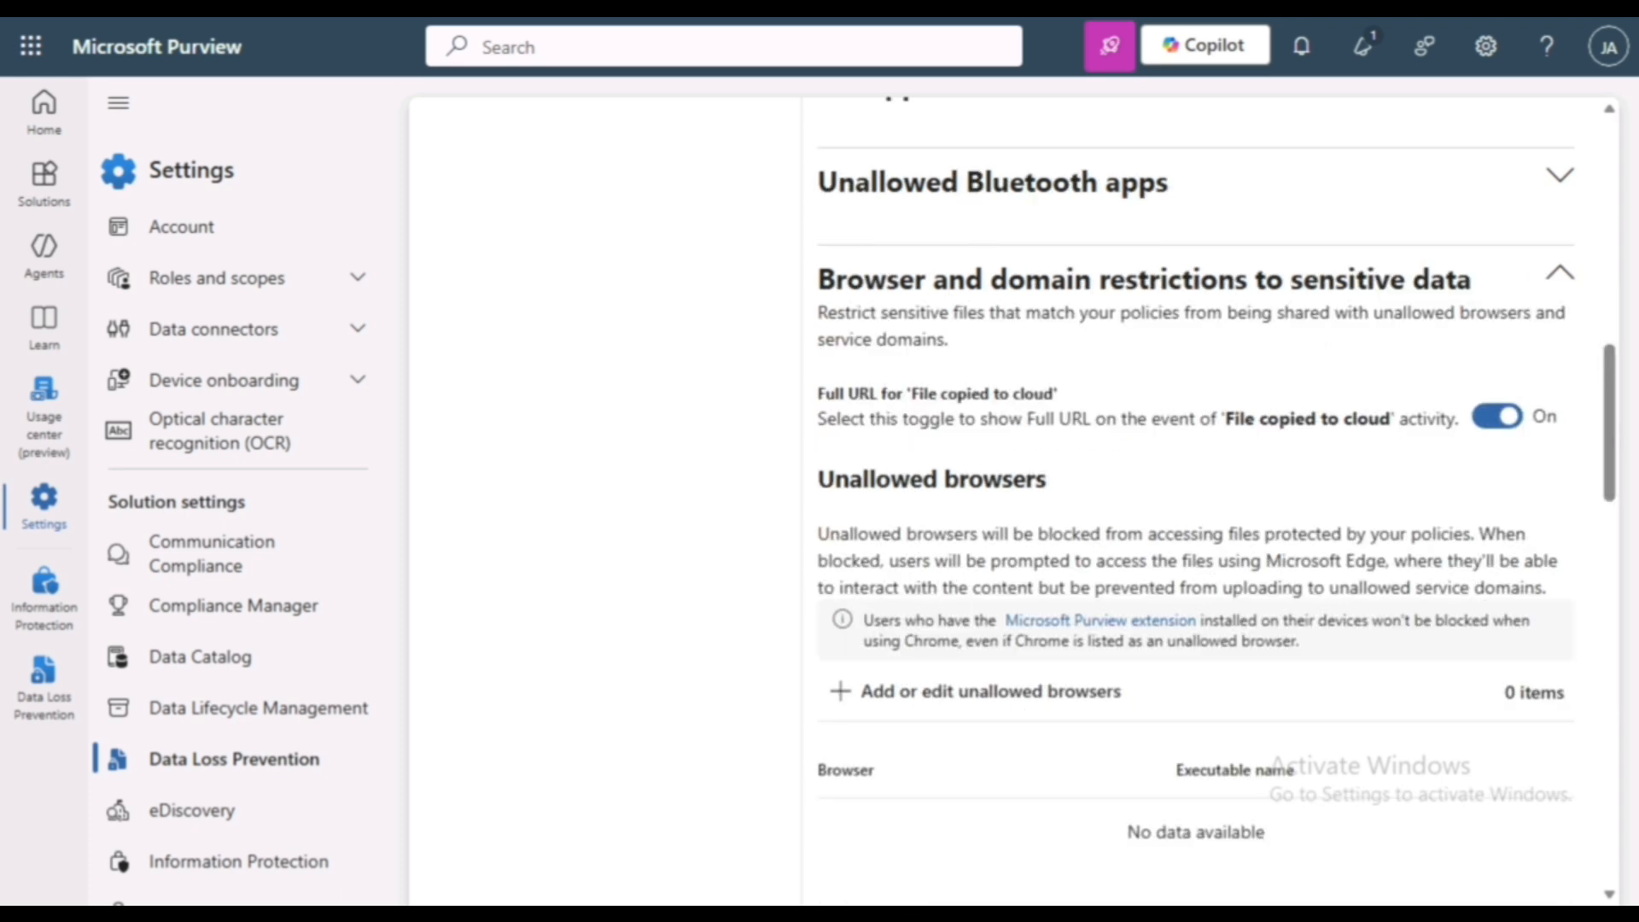
- Examine the unallowed browsers and the blocked service domains in the browser and domain restrictions
scroll(1277, 618, "down", 3)
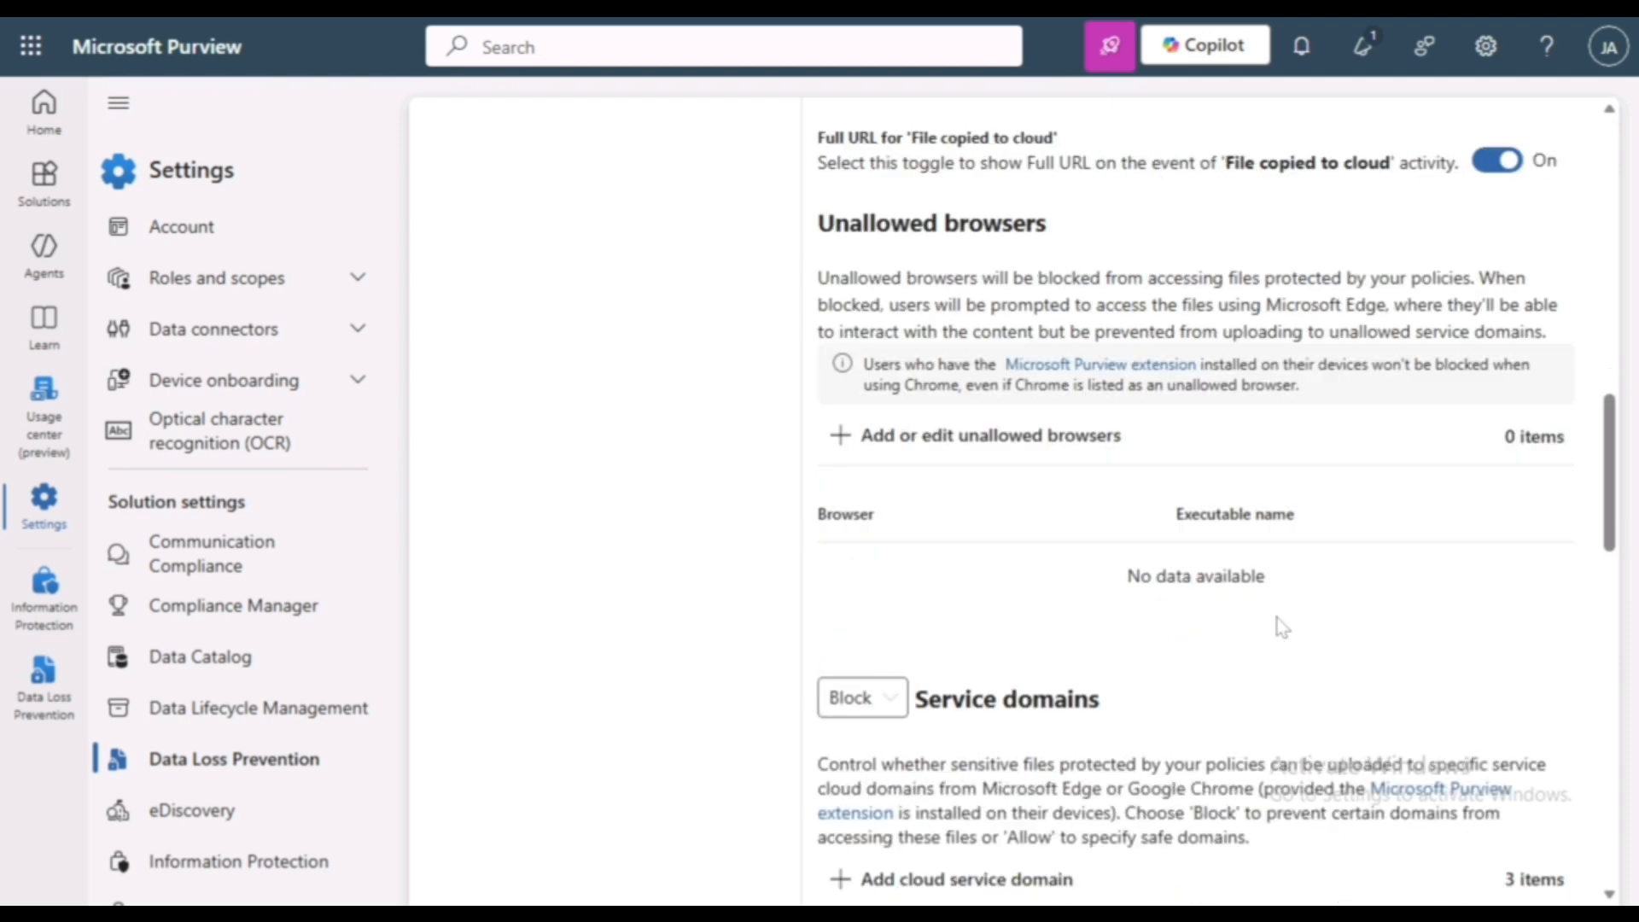
scroll(1277, 624, "down", 4)
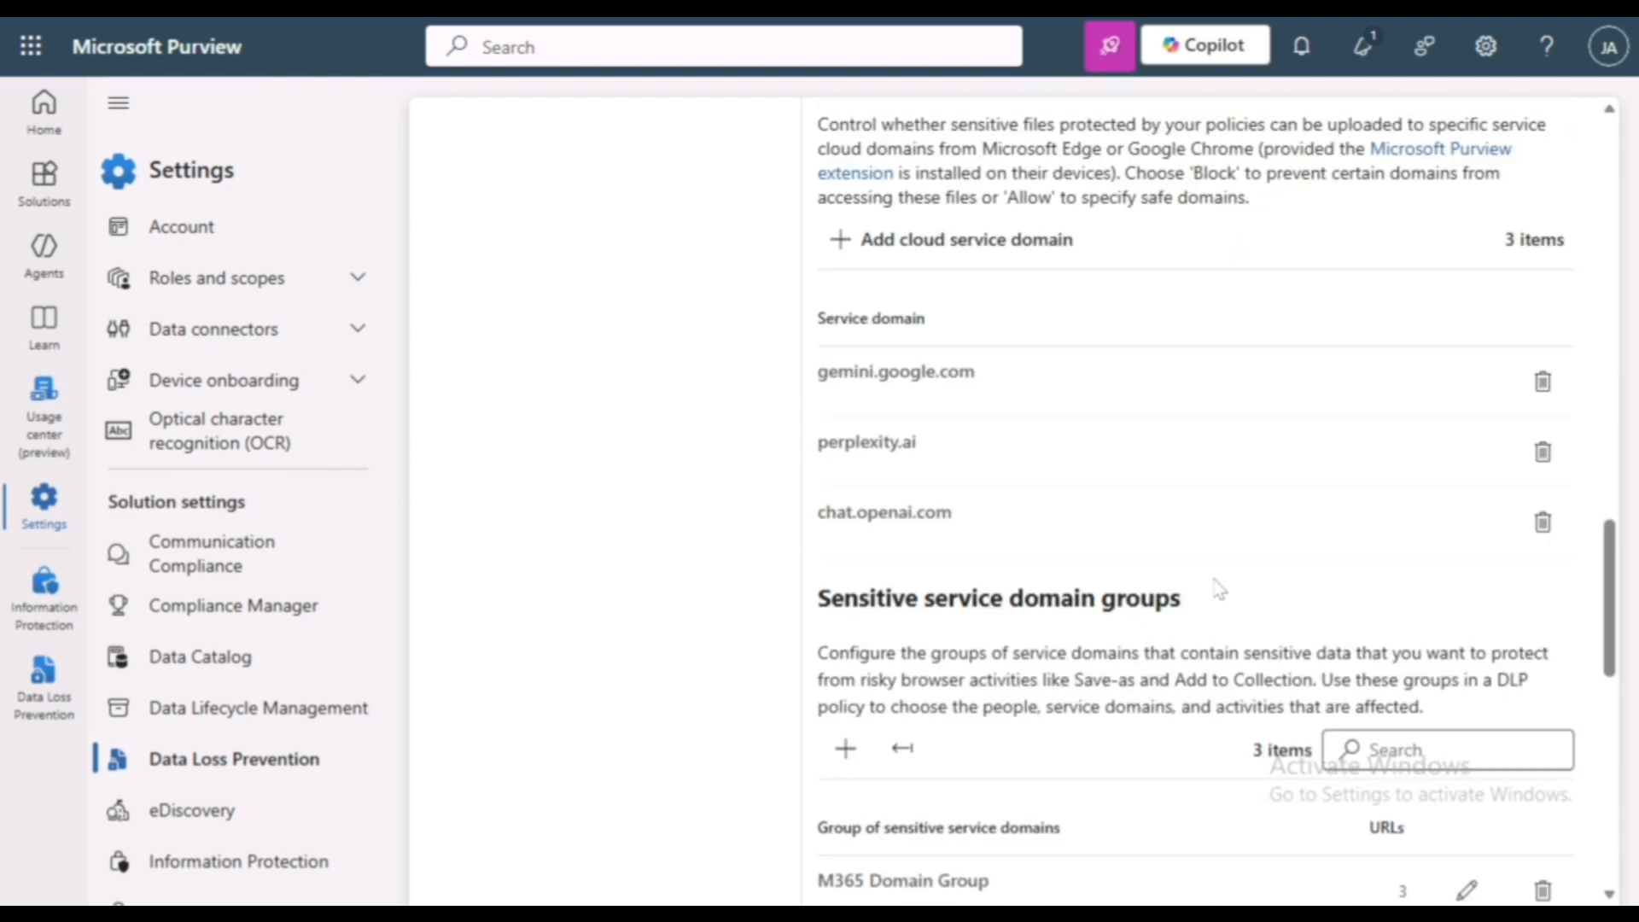
scroll(1219, 589, "up", 1)
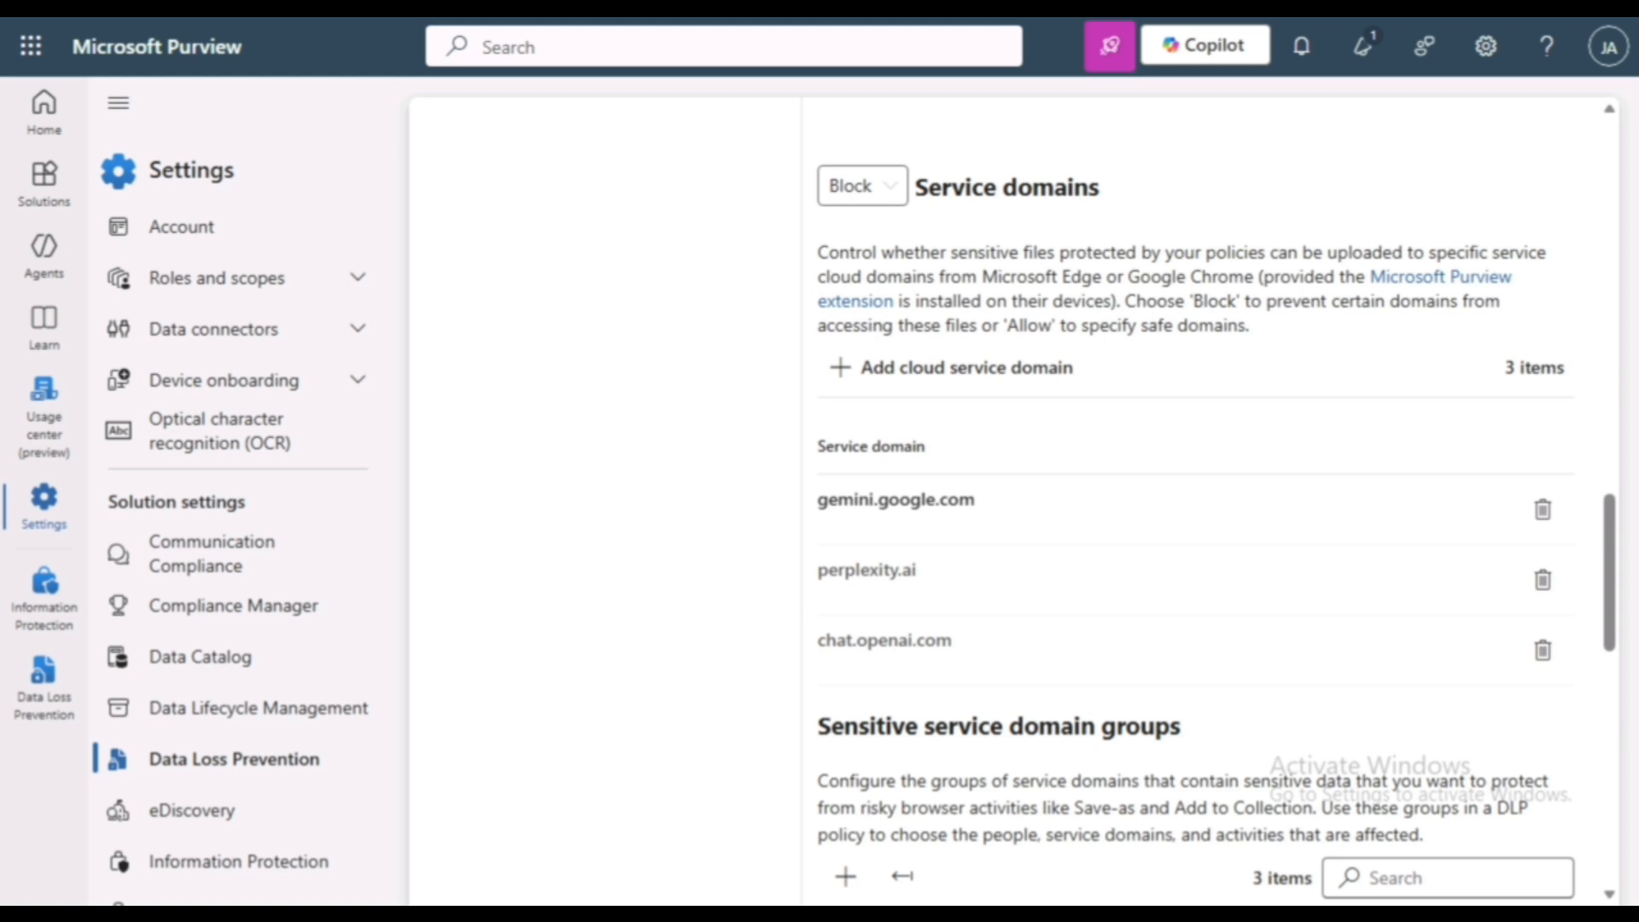
left_click_drag(817, 499, 982, 513)
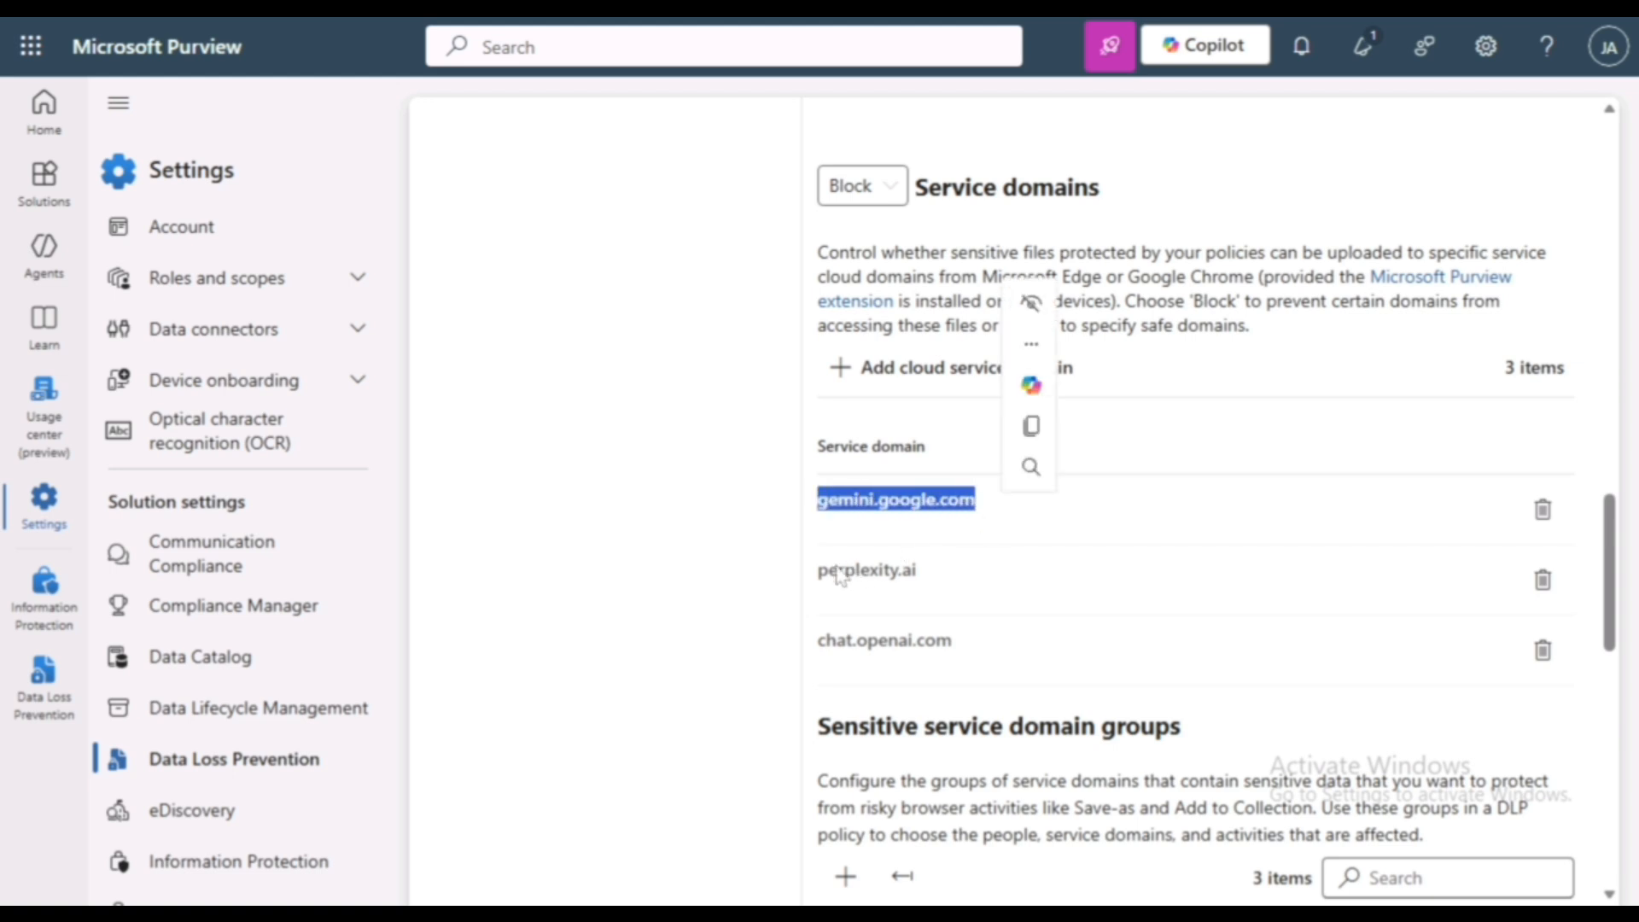
left_click_drag(837, 574, 919, 578)
left_click(834, 656)
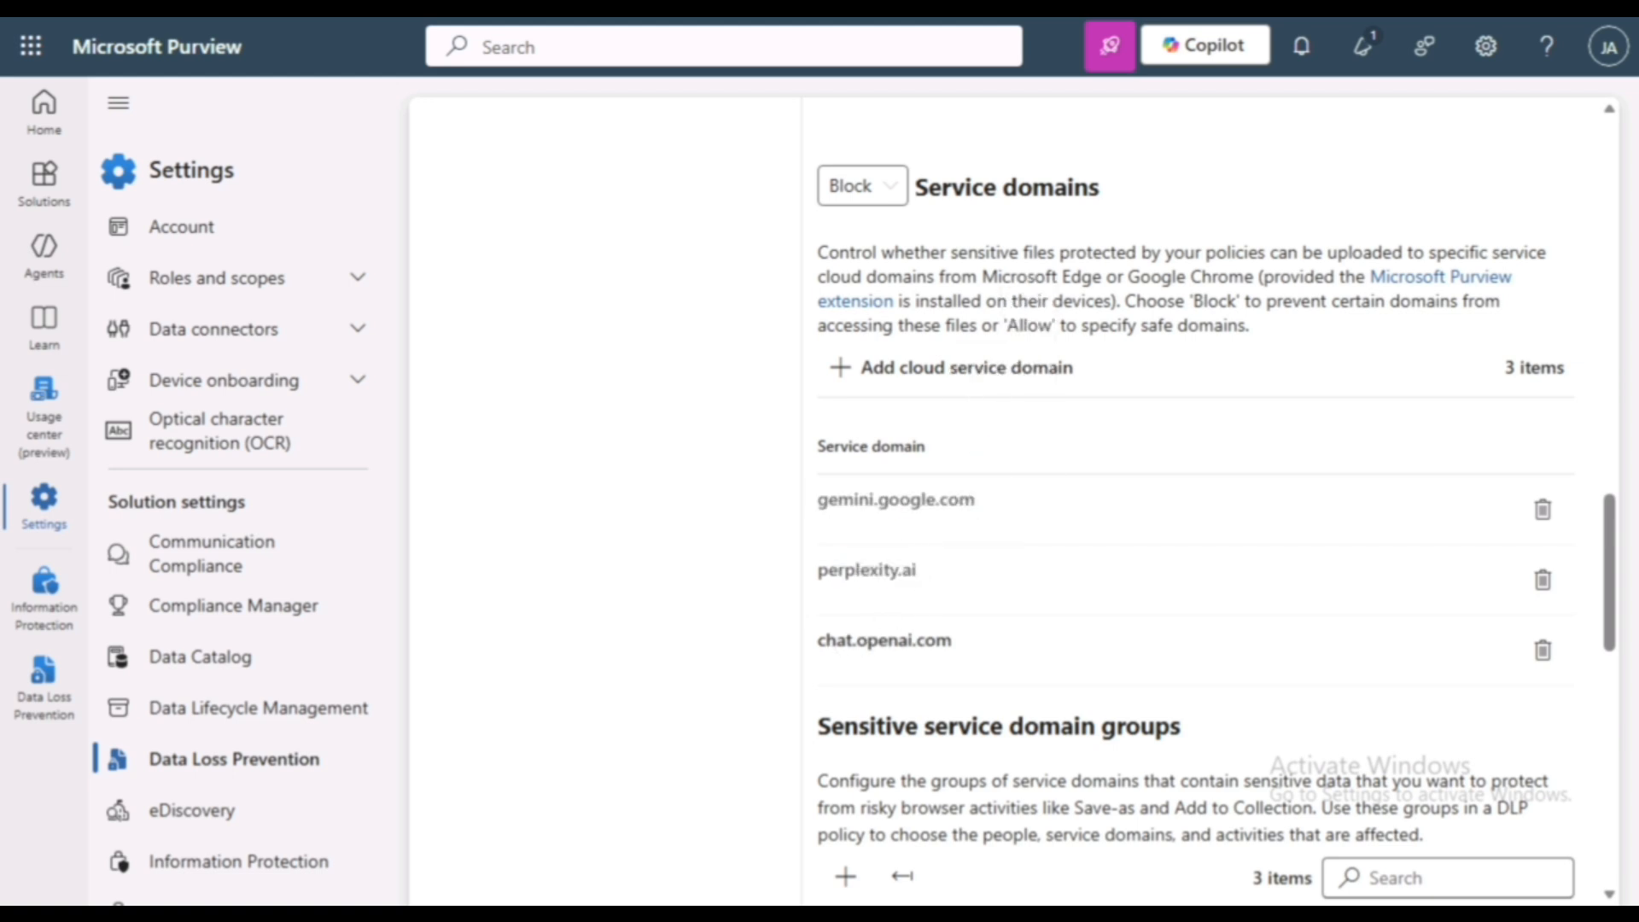
left_click_drag(822, 642, 956, 642)
left_click(1061, 410)
- Review the service domains in the sensitive service domain group M365 Domain Group and save the group
scroll(1061, 410, "down", 5)
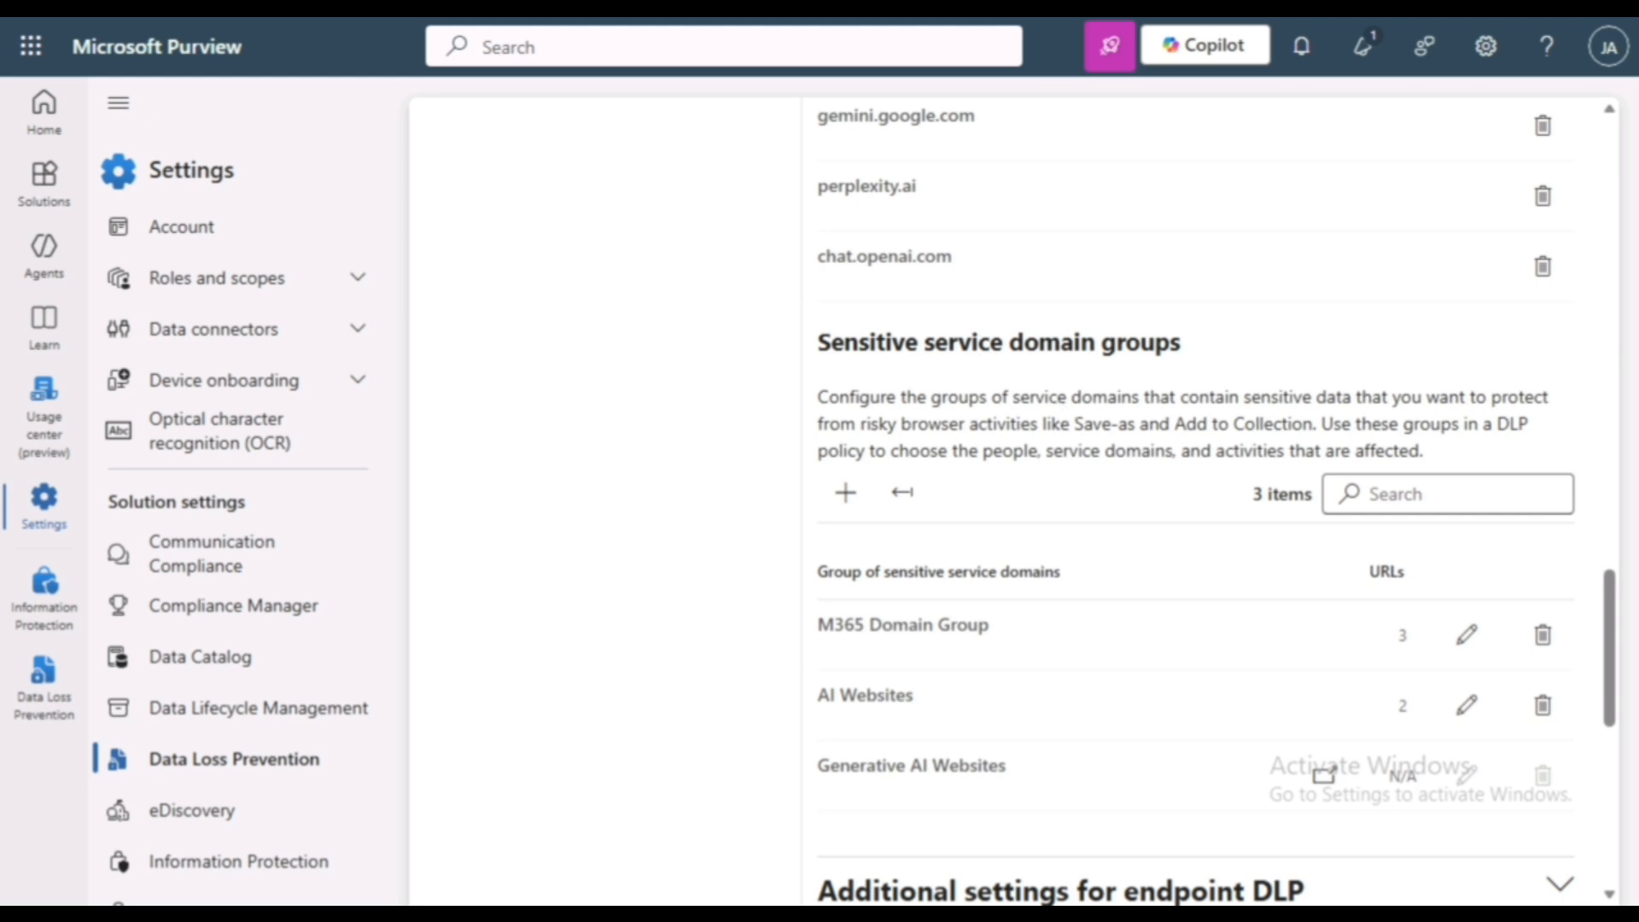
left_click(848, 495)
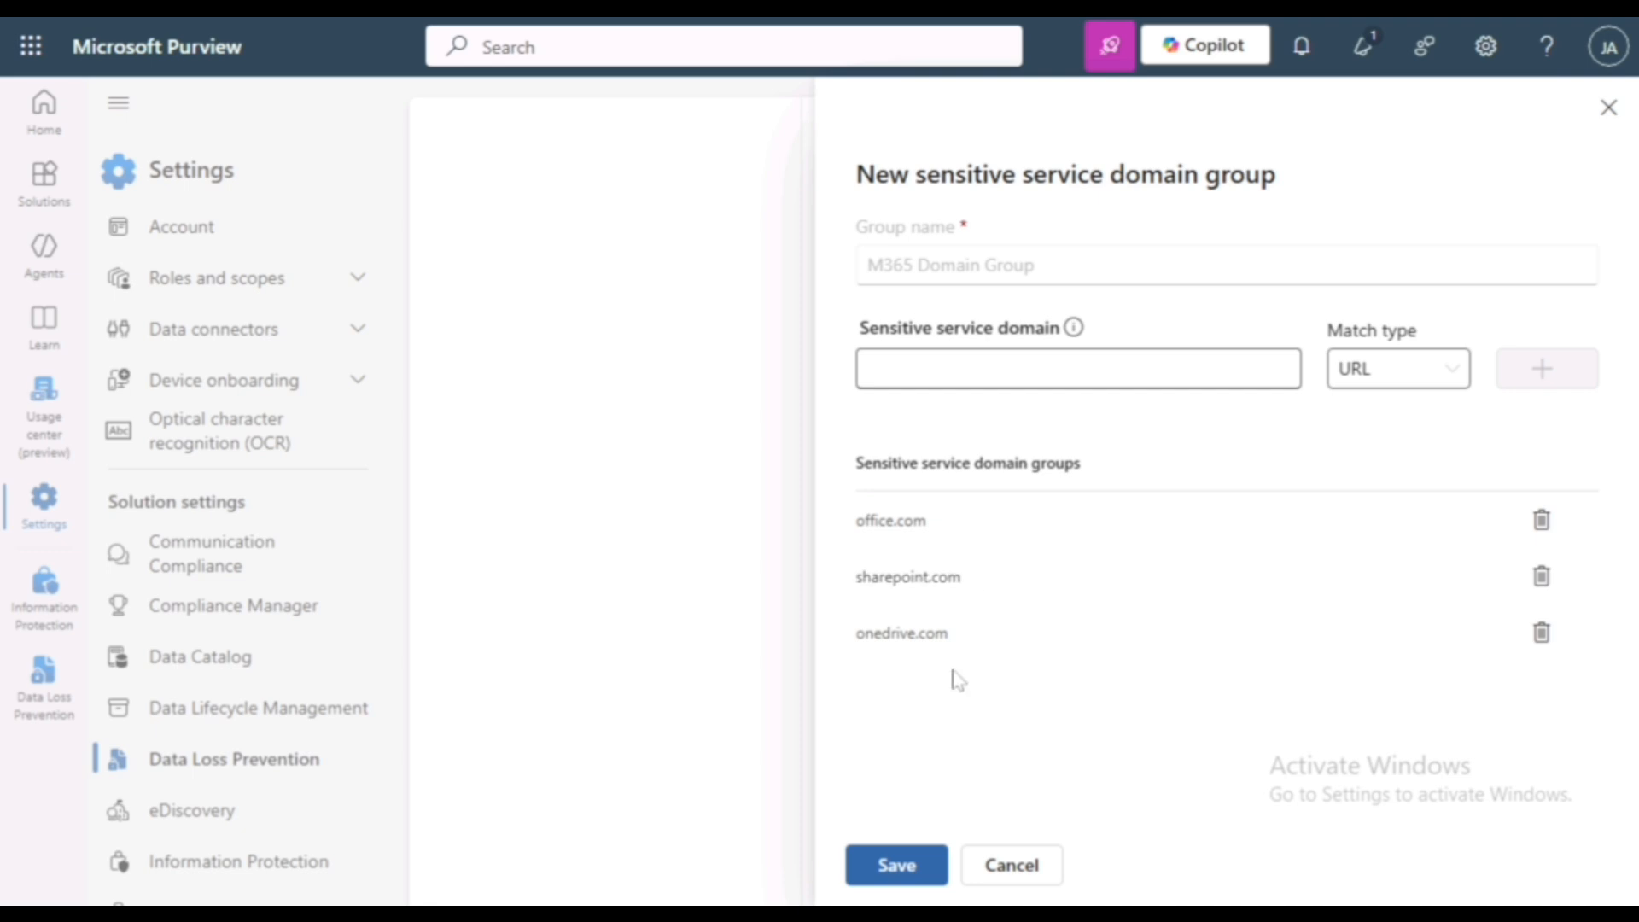
left_click(892, 864)
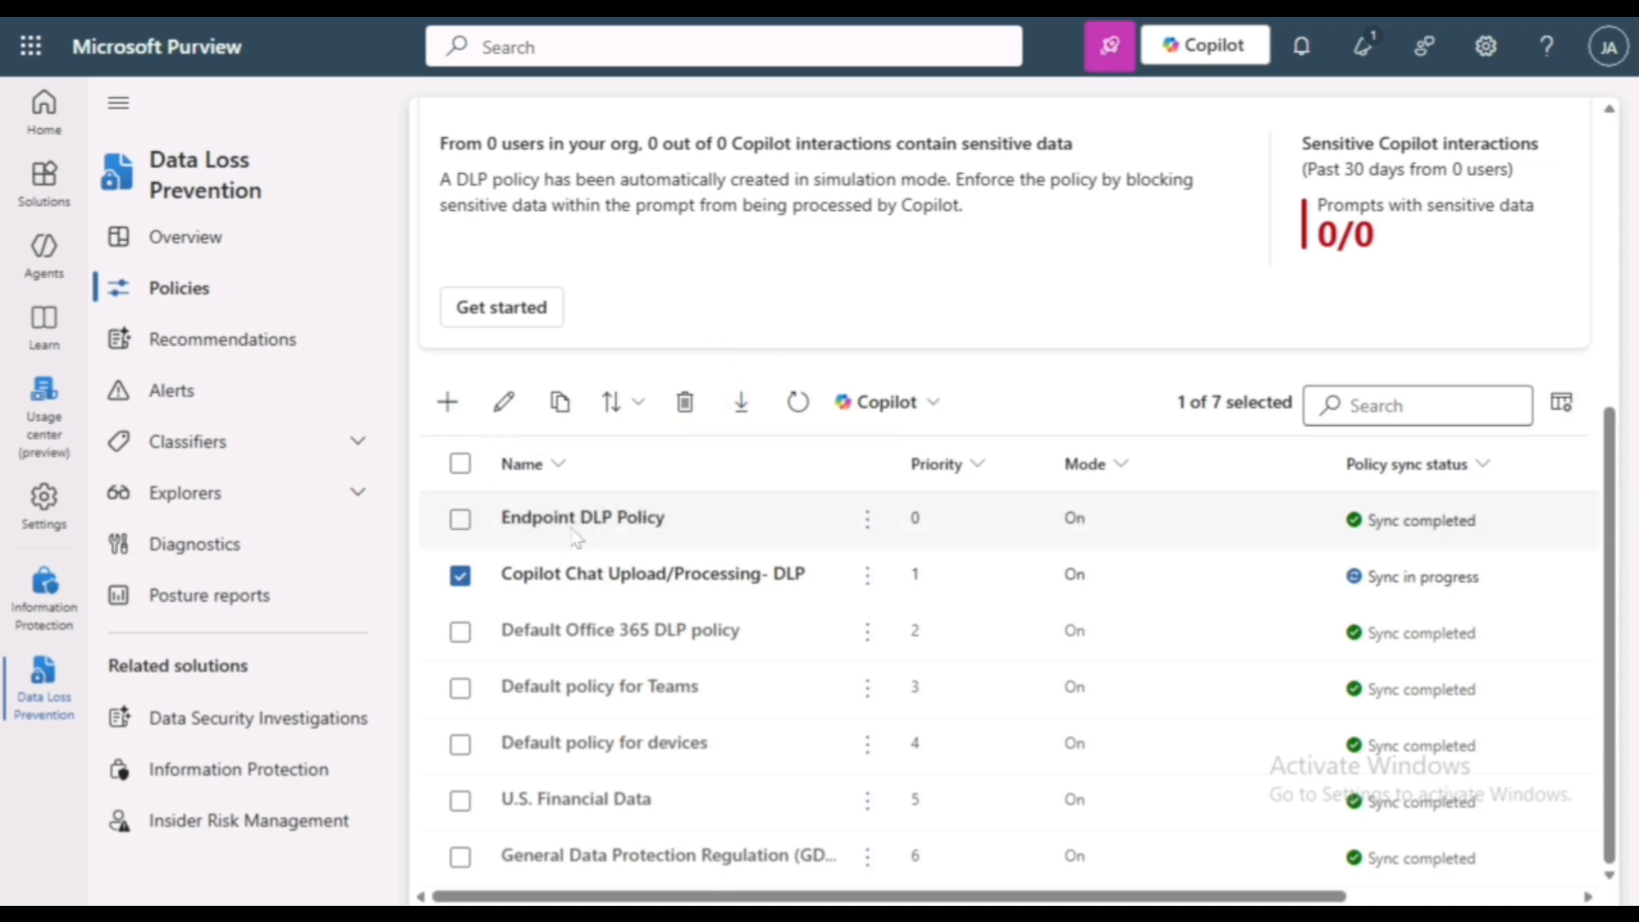
- Open the "Copilot Chat Upload/Processing- DLP" policy for editing and proceed through its name, admin units and locations to the advanced DLP rules
left_click(502, 408)
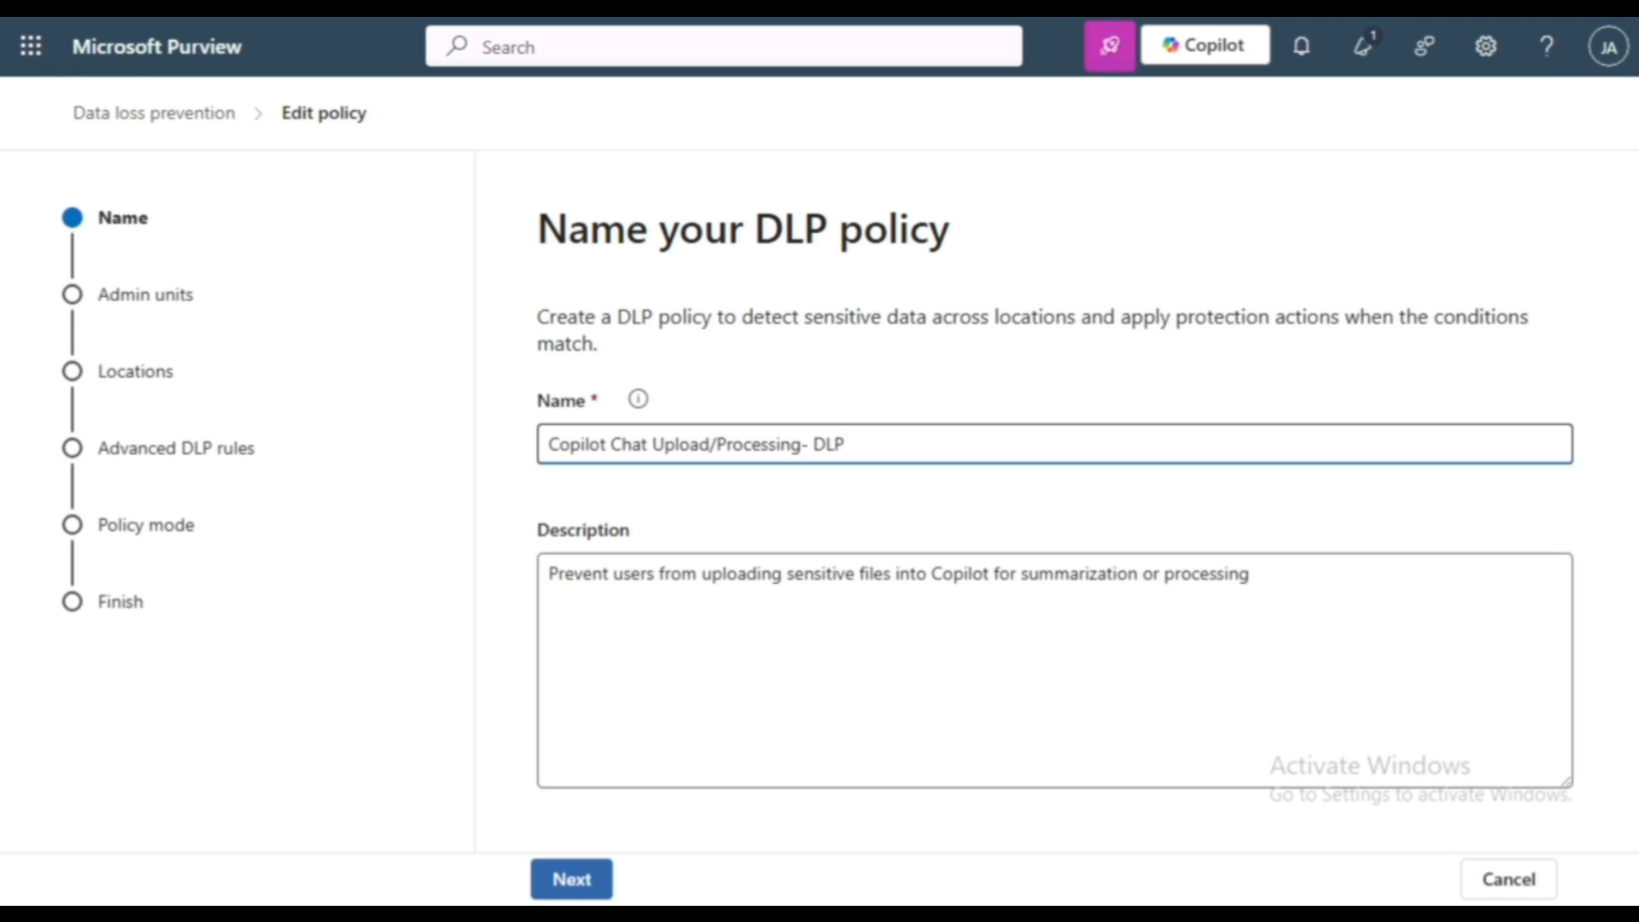
left_click(567, 881)
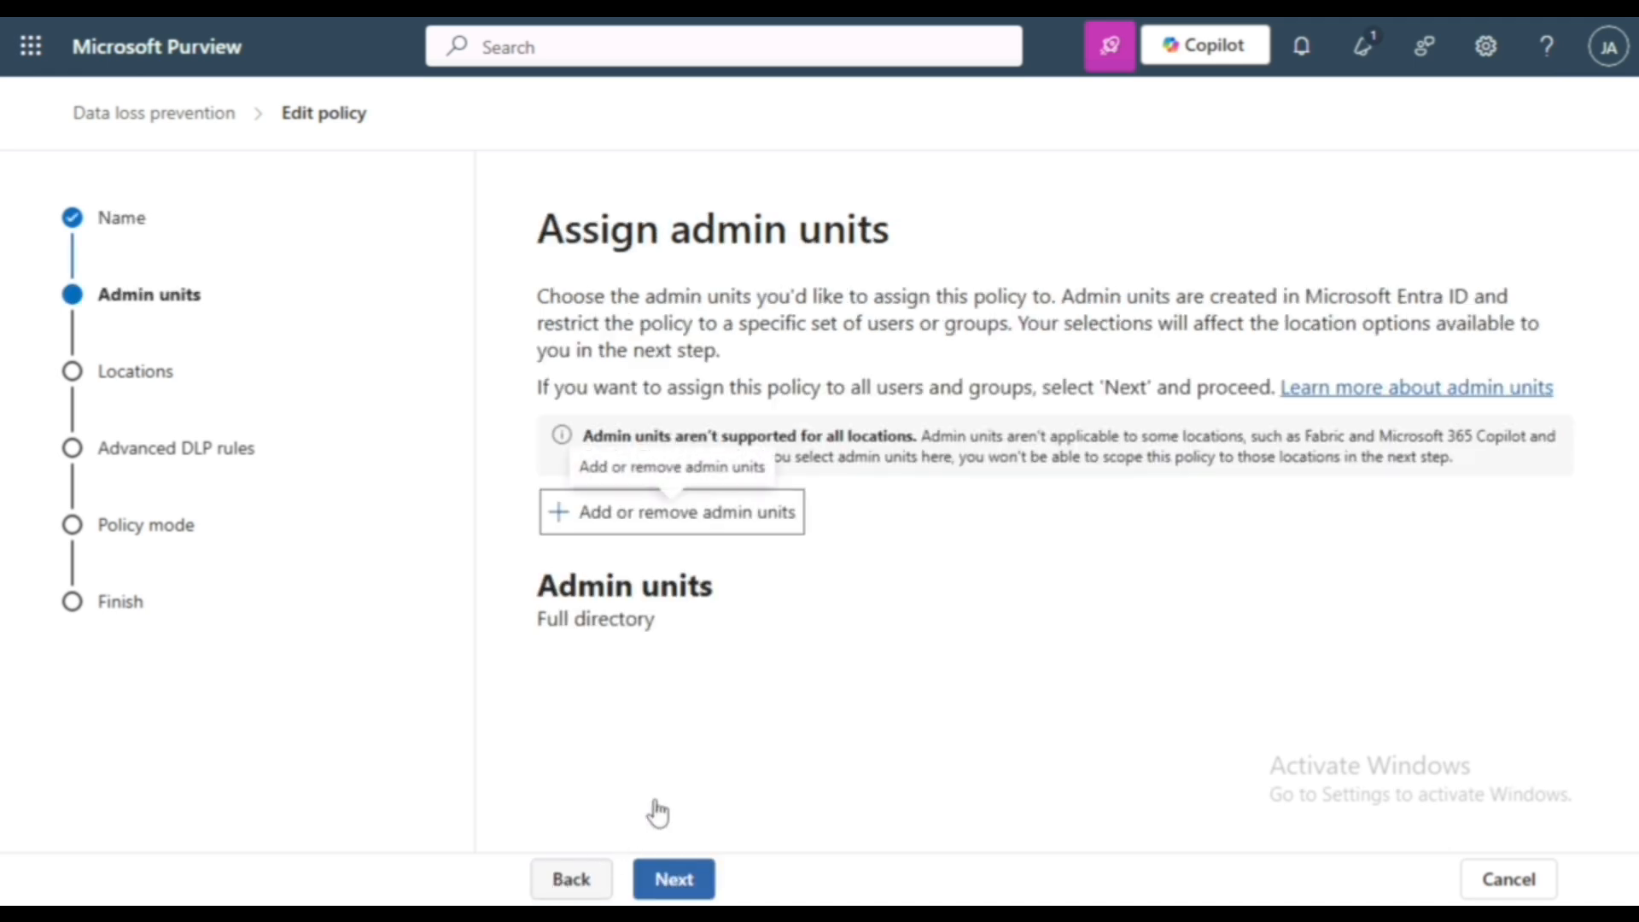
left_click(675, 879)
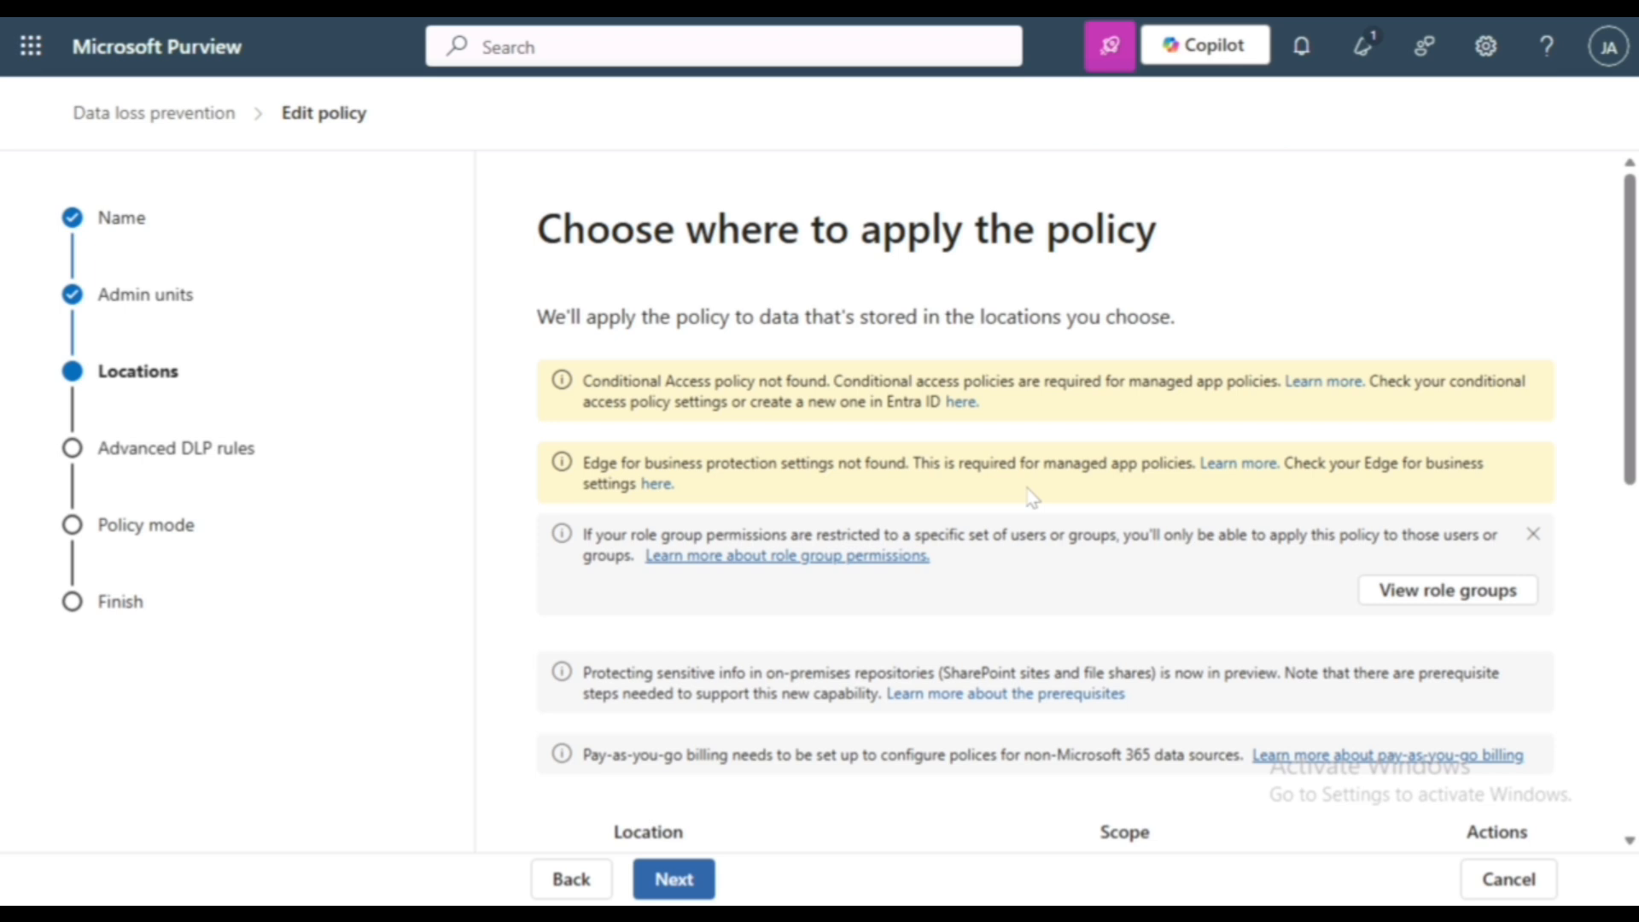
scroll(1034, 498, "down", 10)
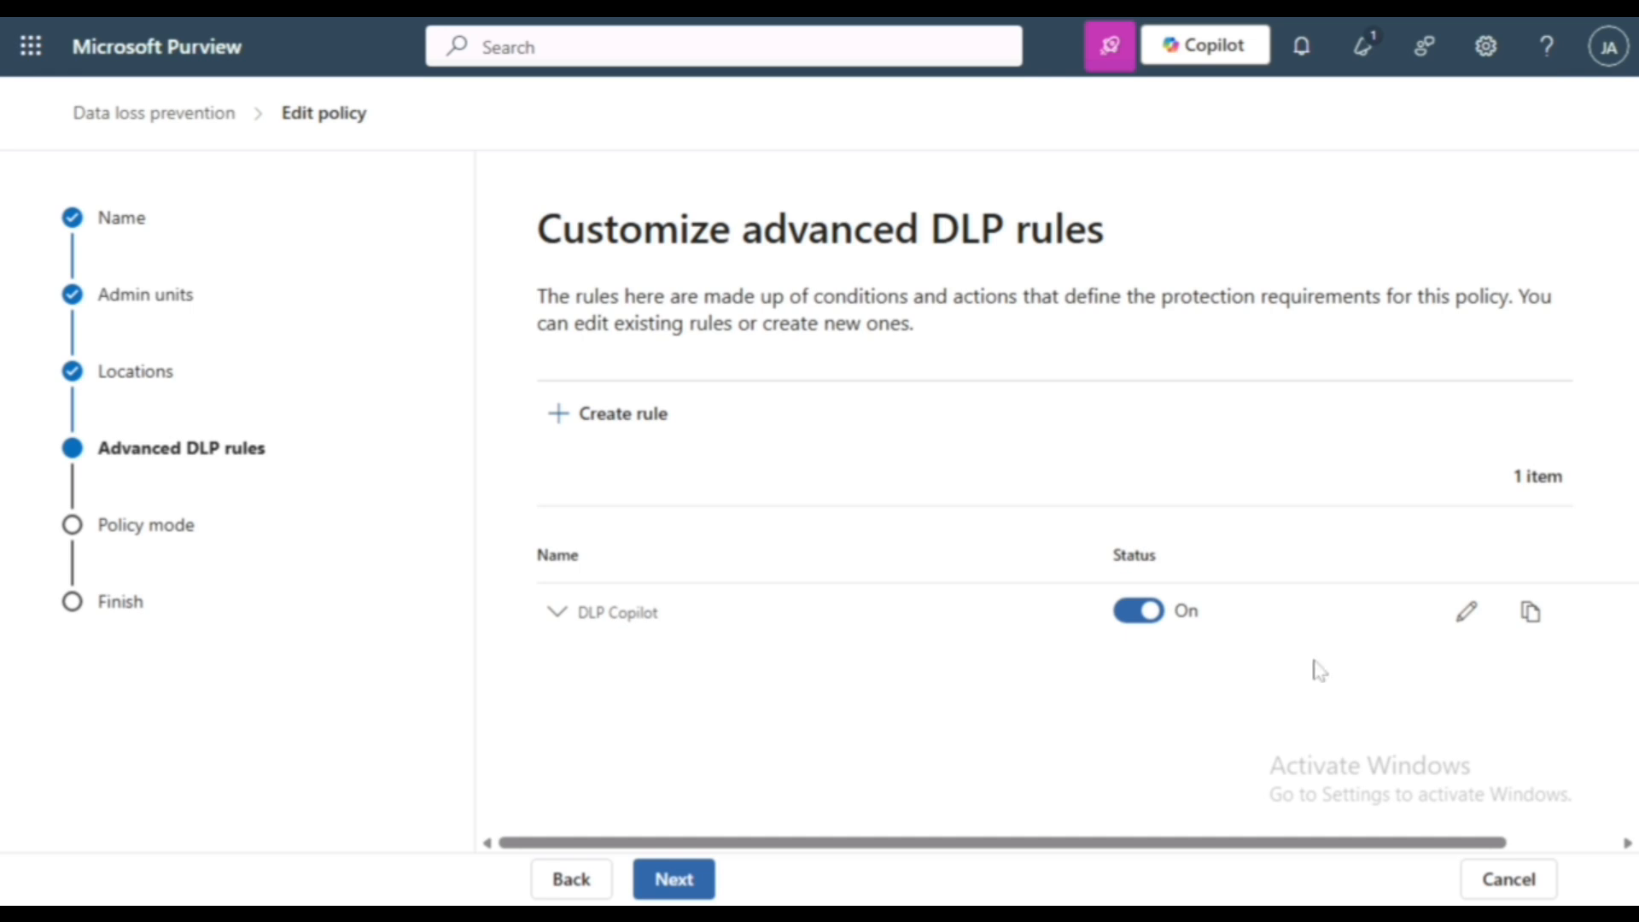
- Open the DLP Copilot rule for editing and add a "Content contains" condition
left_click(1467, 611)
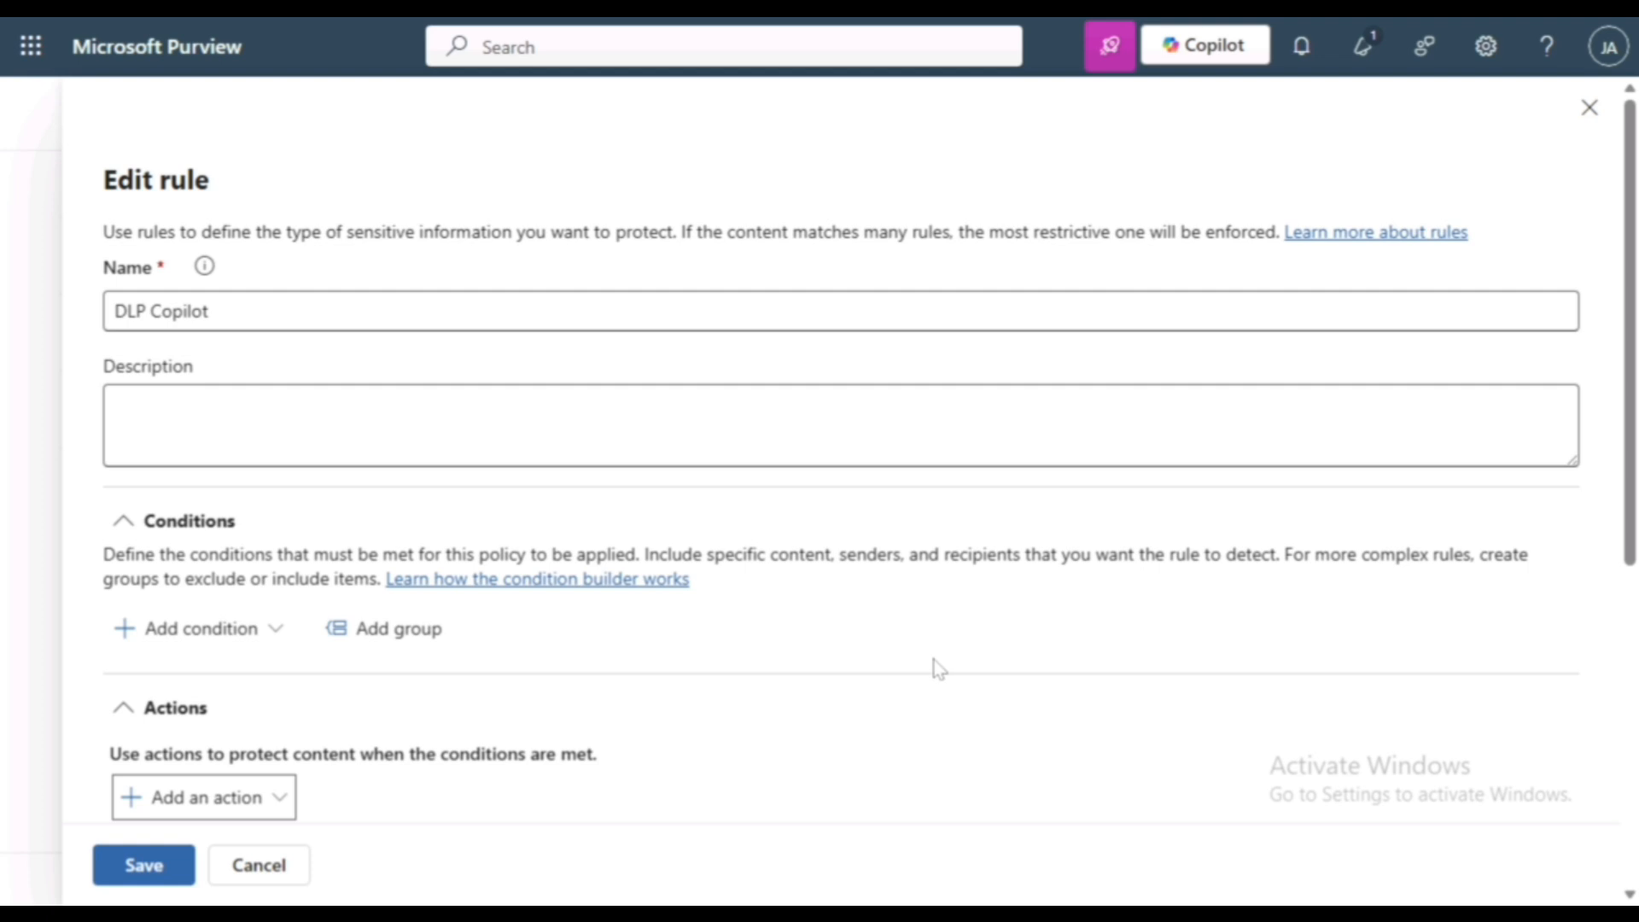
left_click(198, 636)
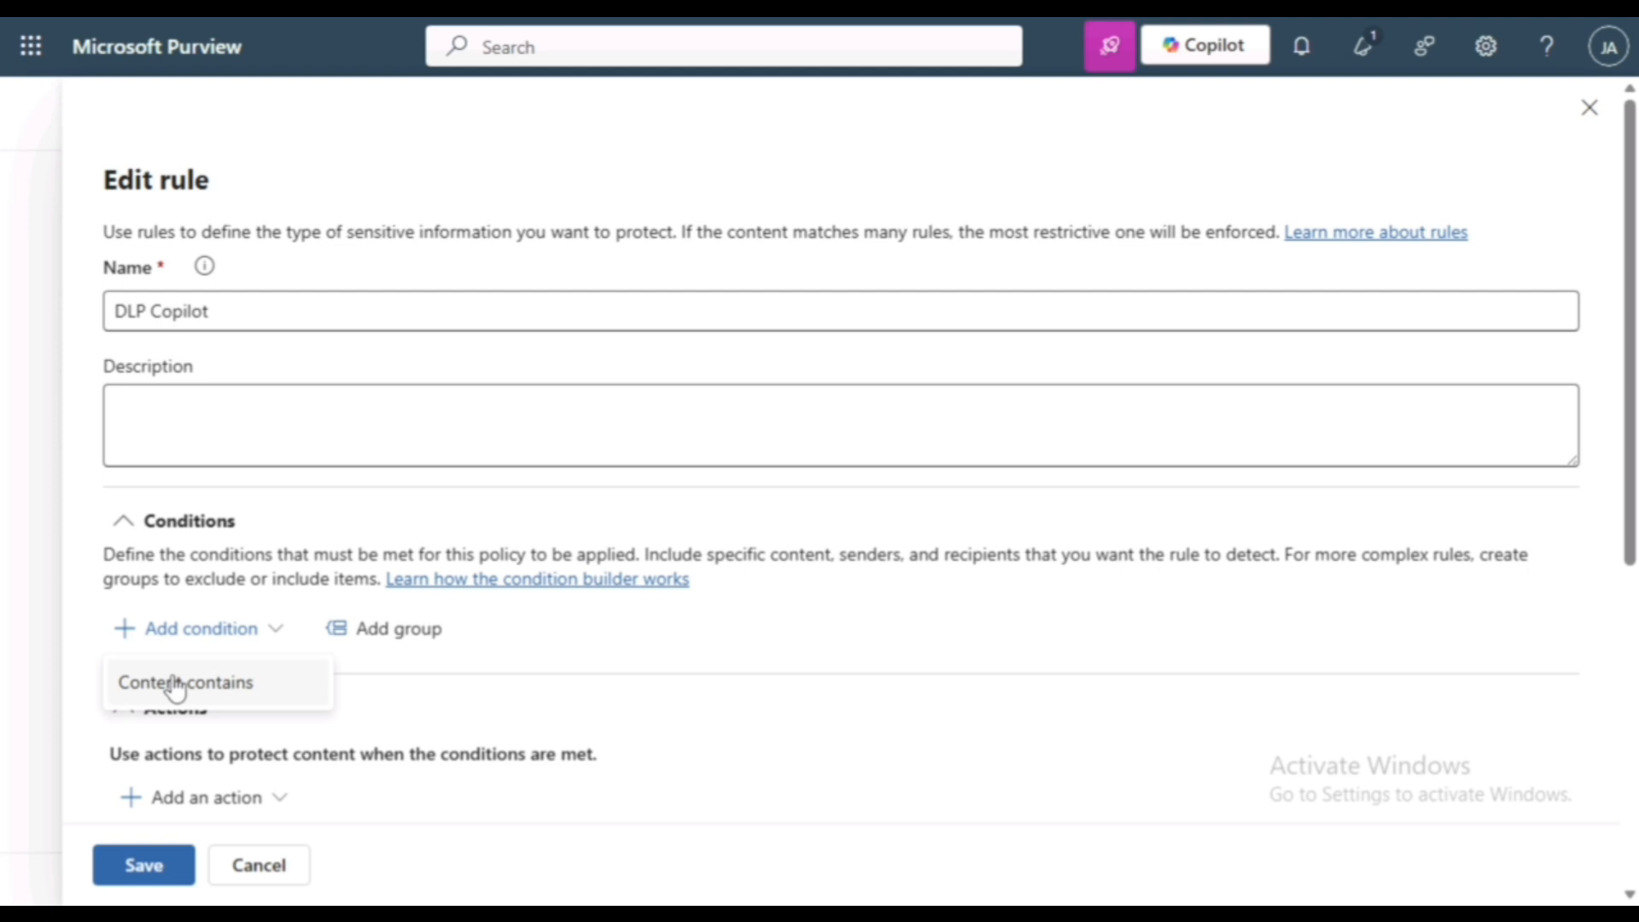
left_click(175, 683)
scroll(337, 586, "down", 3)
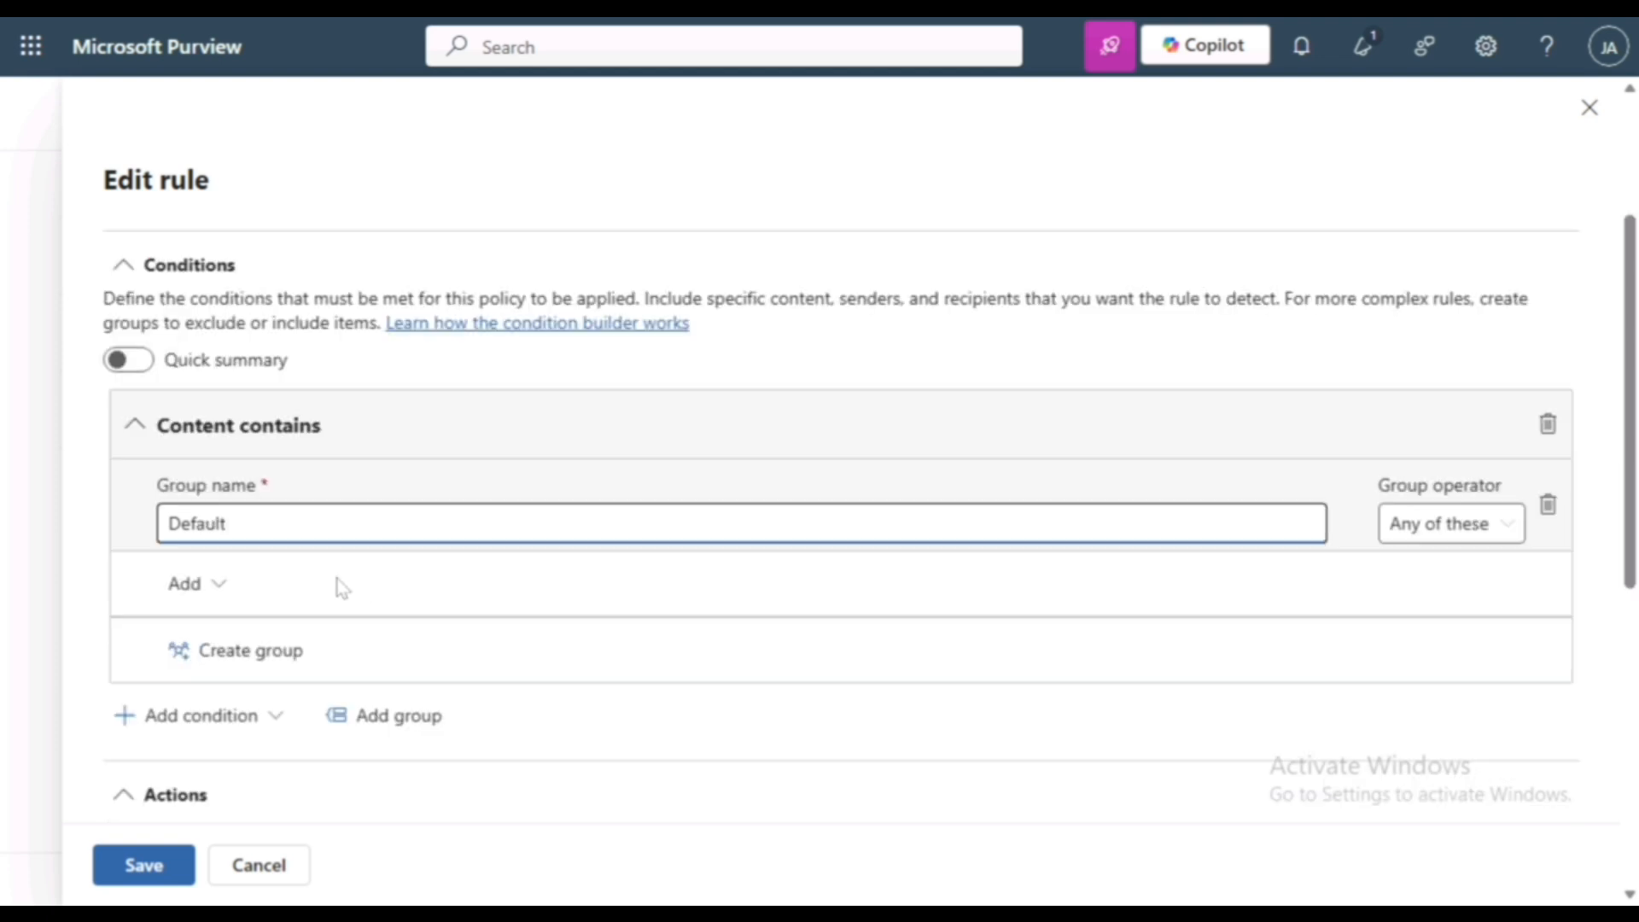
- Add the "Confidential AI-Restricted" sensitivity label to the Default group of the rule's "Content contains" condition
left_click(182, 589)
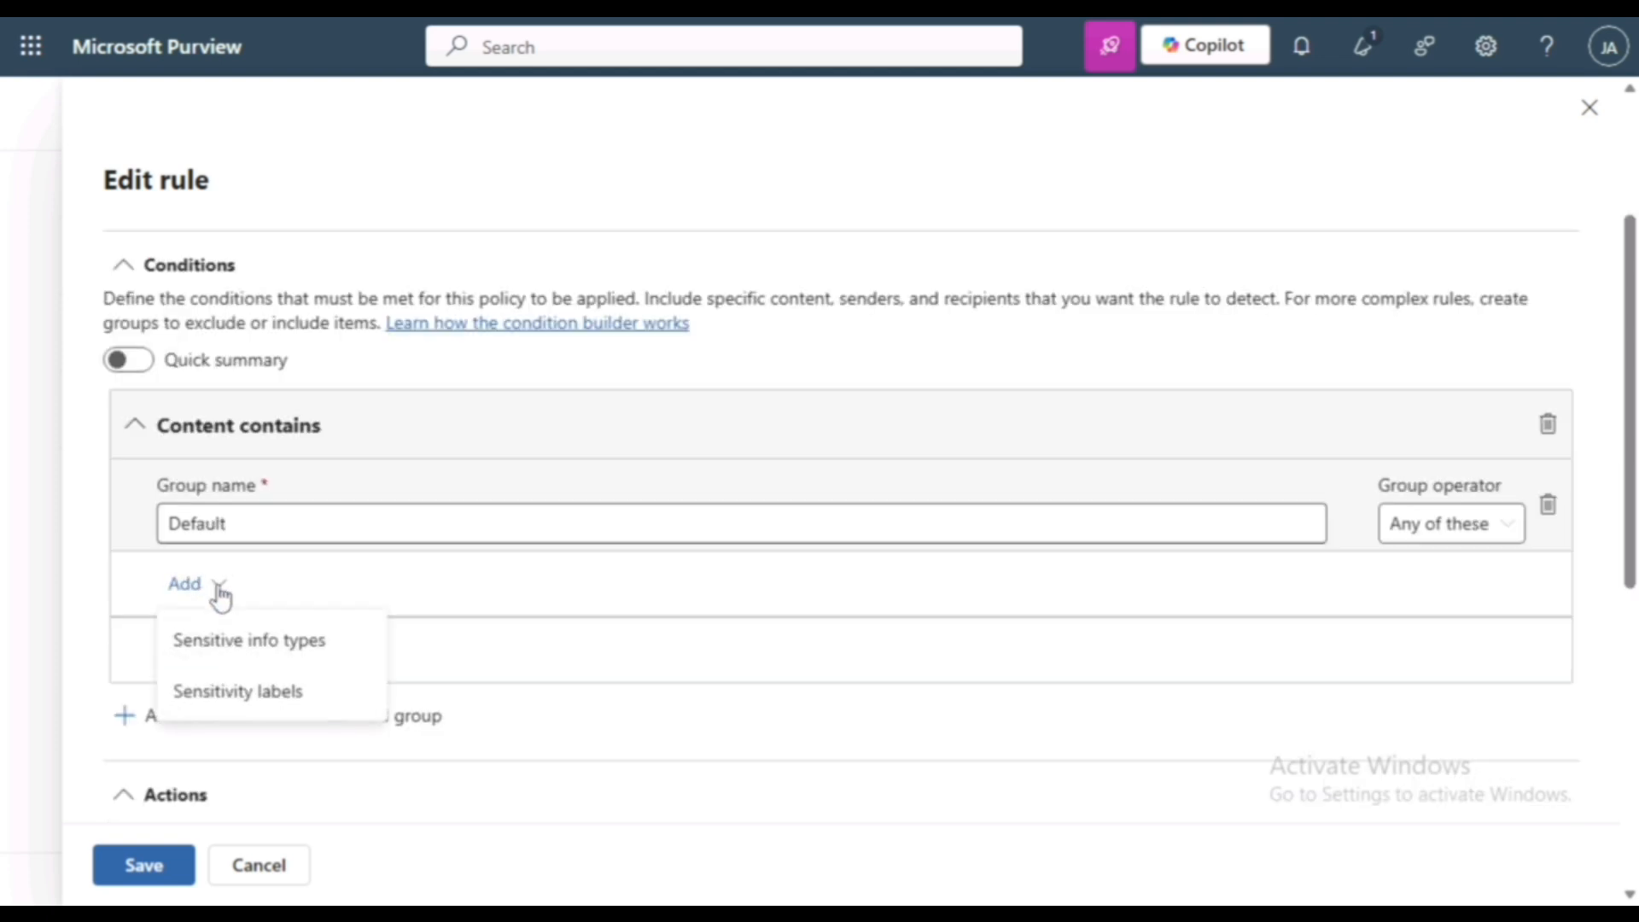
left_click(239, 692)
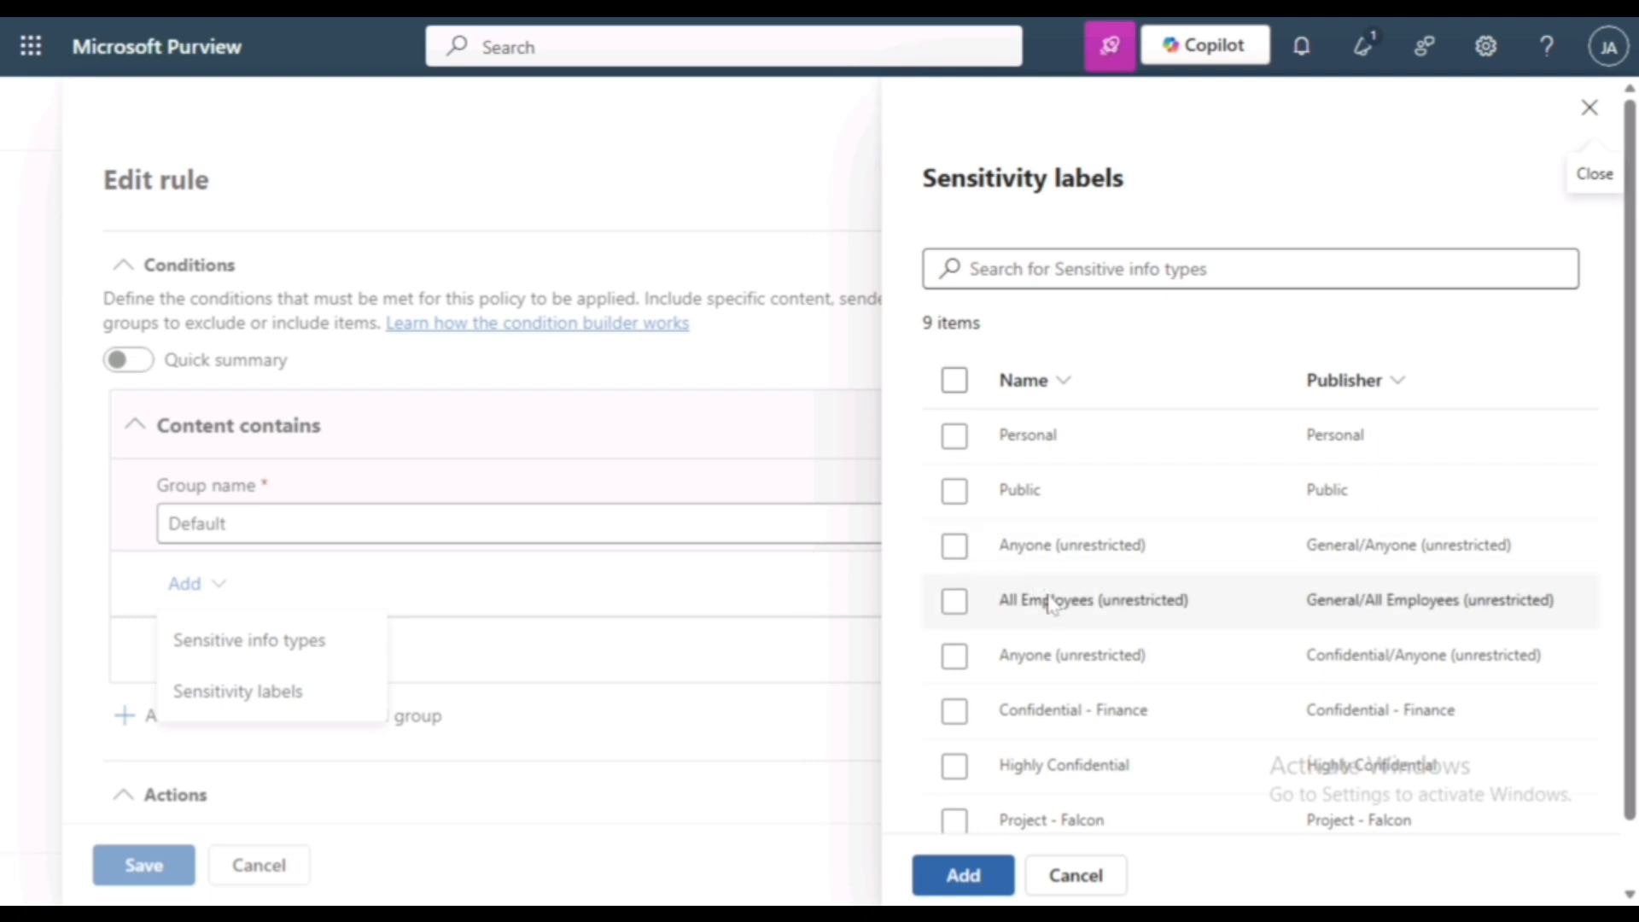
scroll(1051, 601, "down", 1)
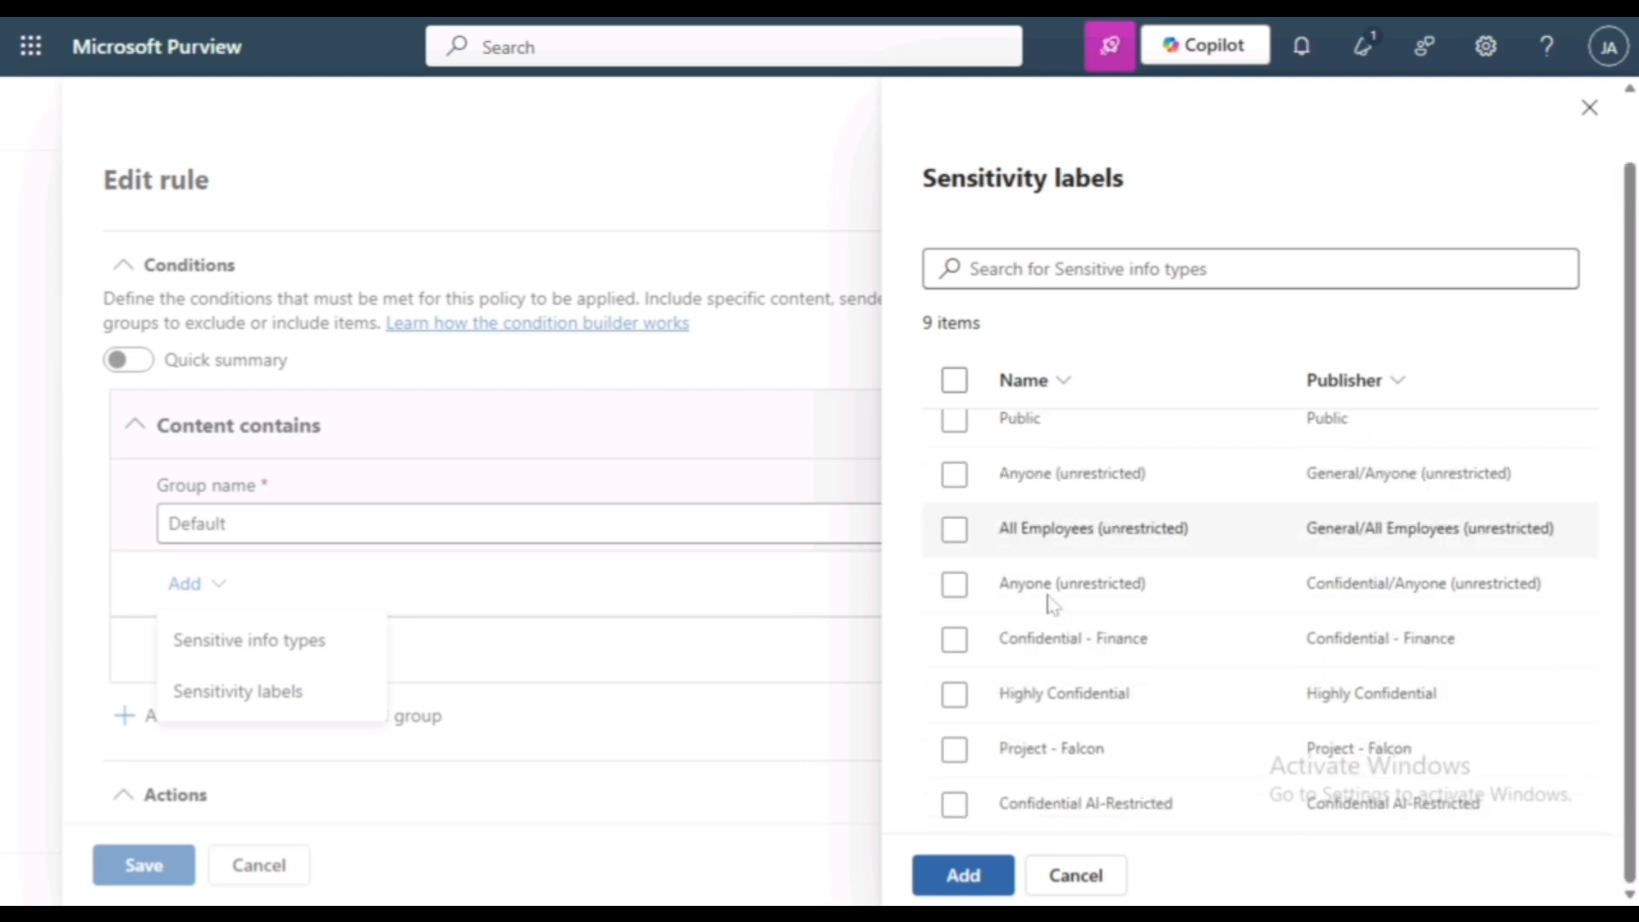
left_click(994, 815)
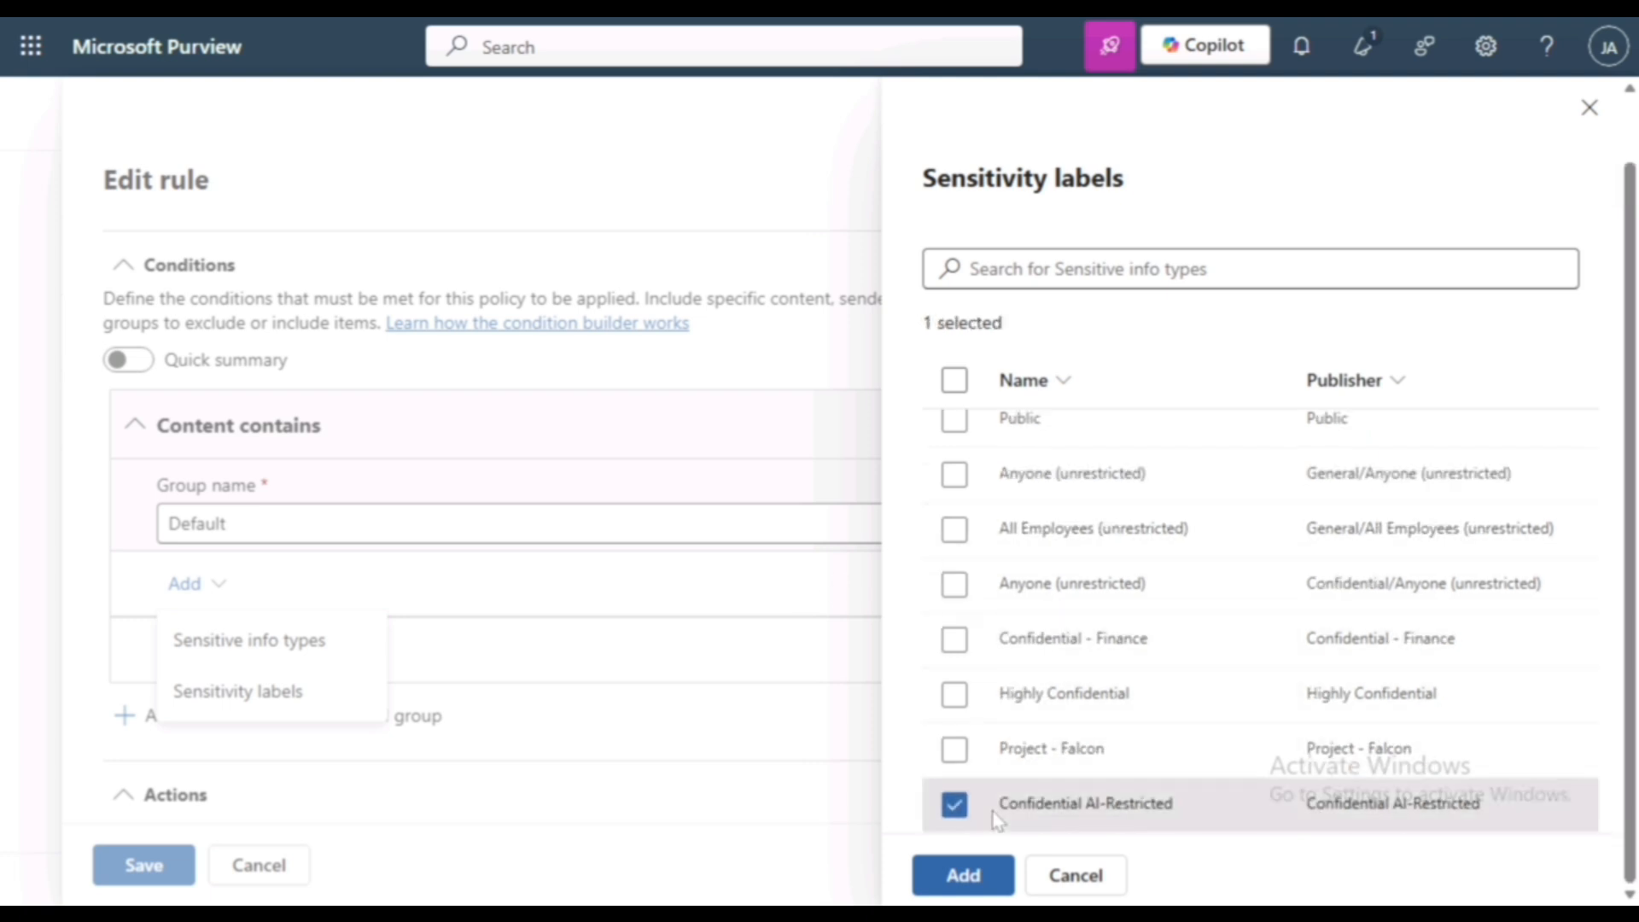
left_click(961, 877)
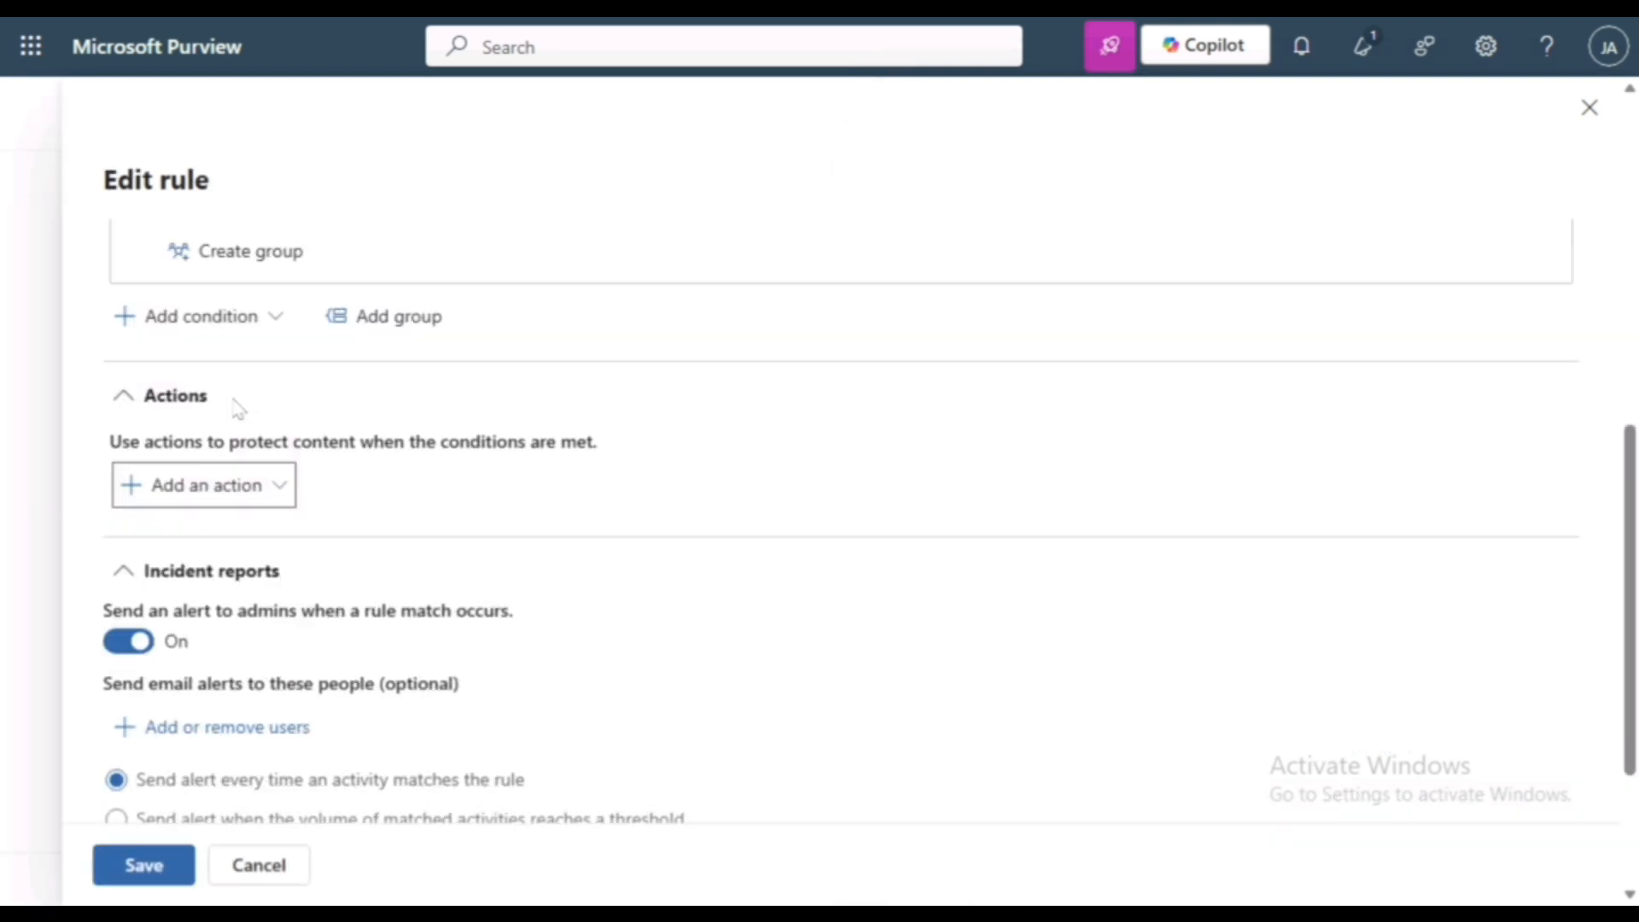
- Add the "Restrict Copilot from processing content" action to the rule and save the rule
left_click(213, 489)
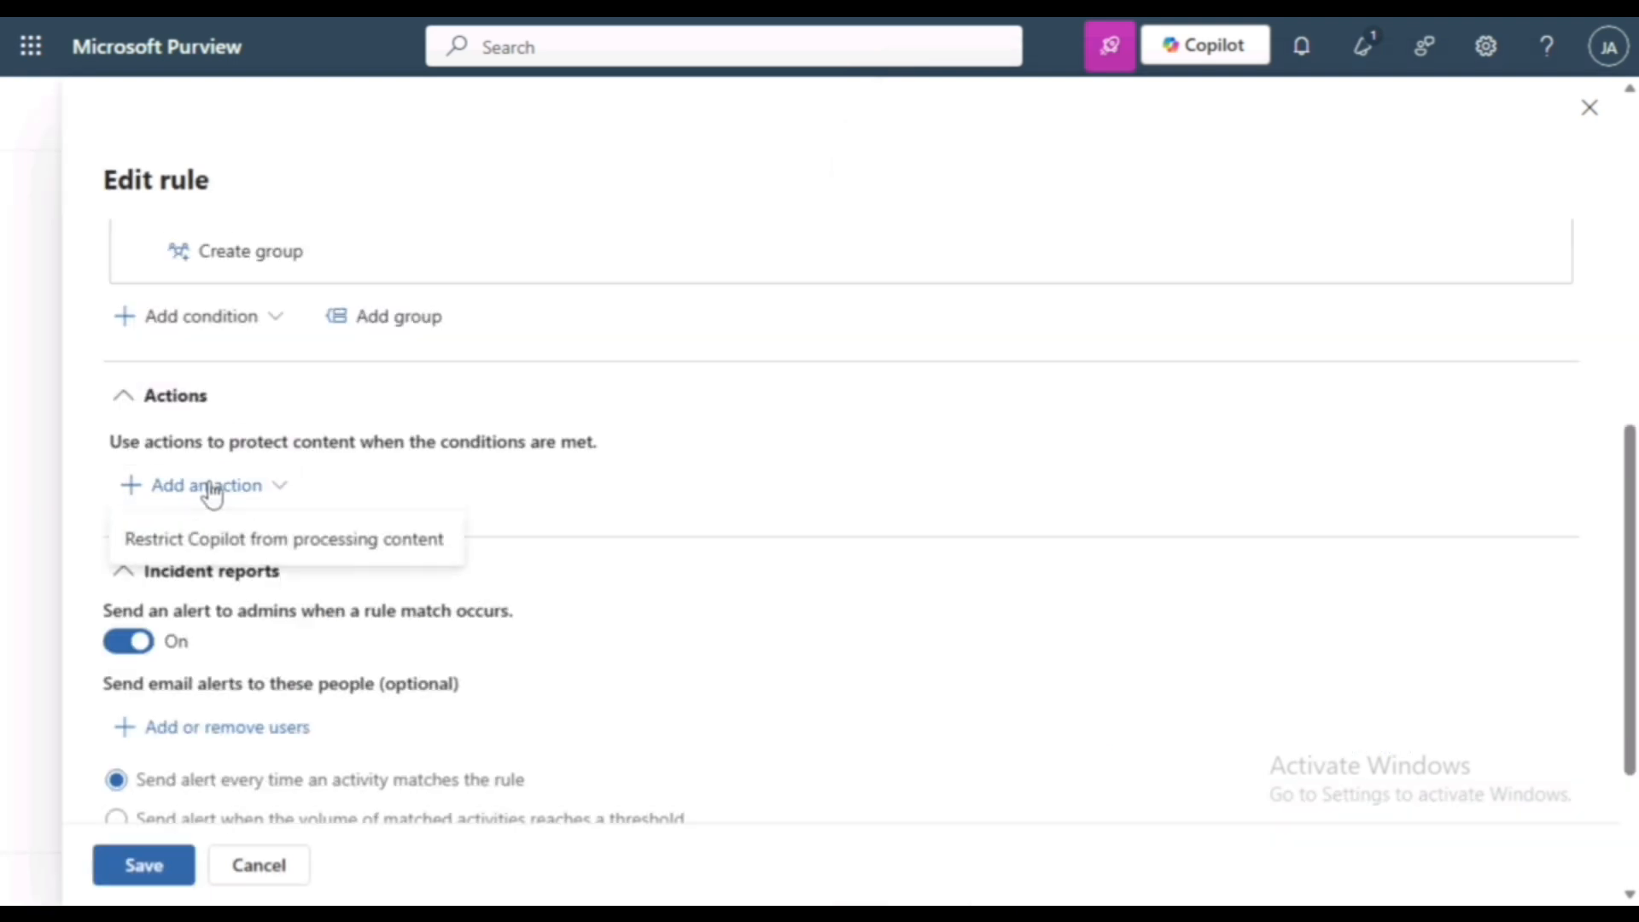
left_click(241, 541)
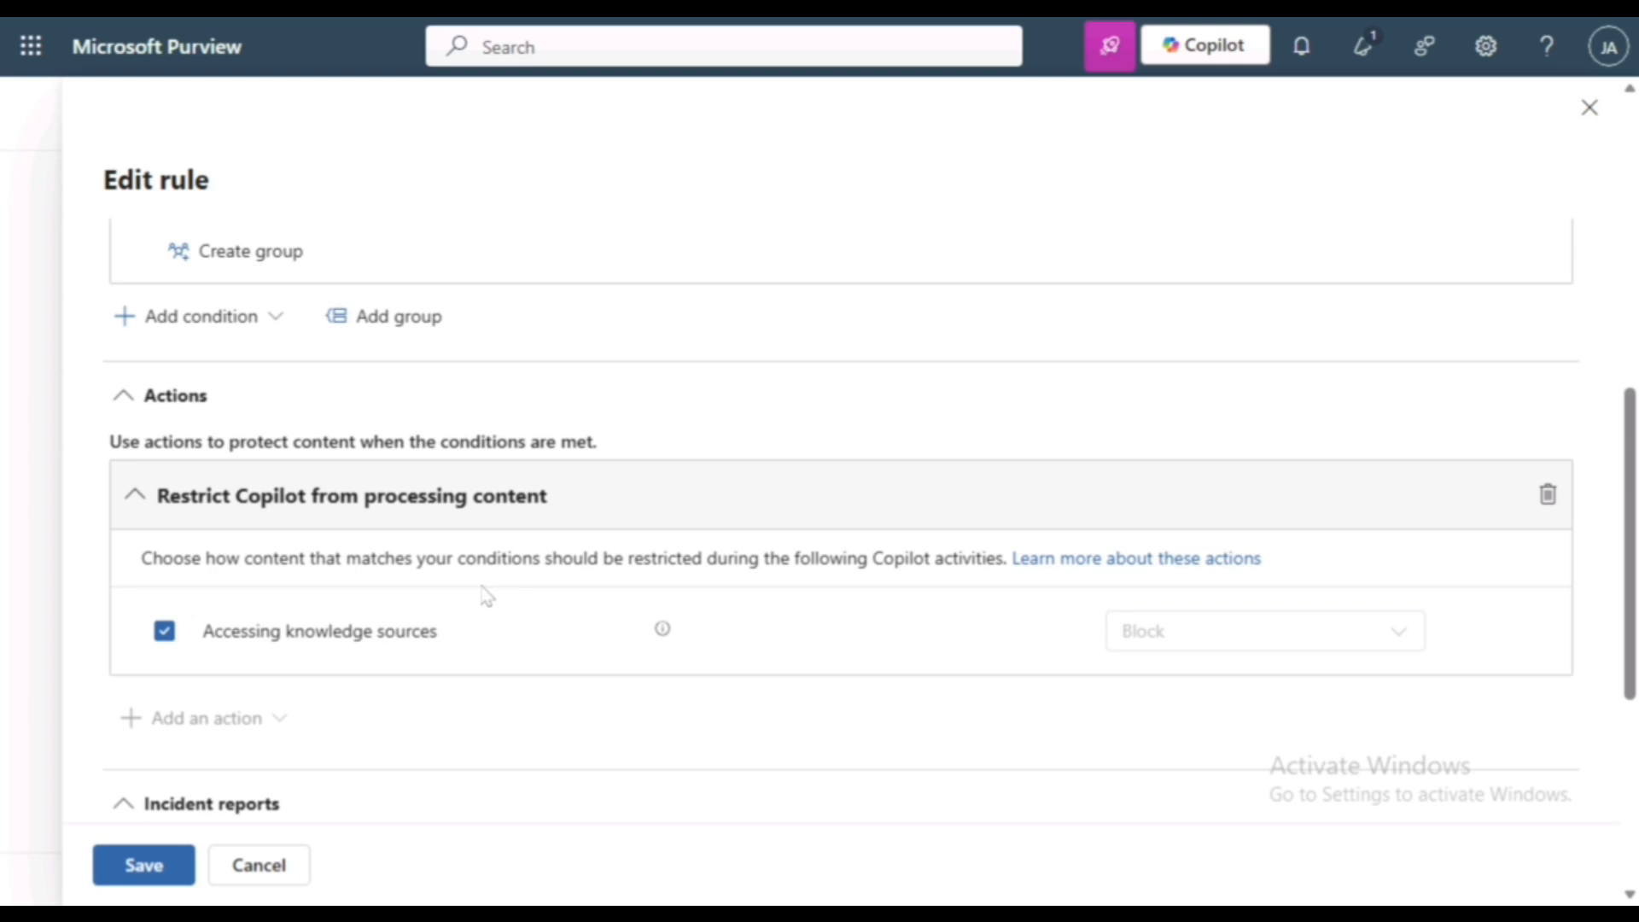
scroll(483, 592, "down", 1)
scroll(484, 592, "down", 3)
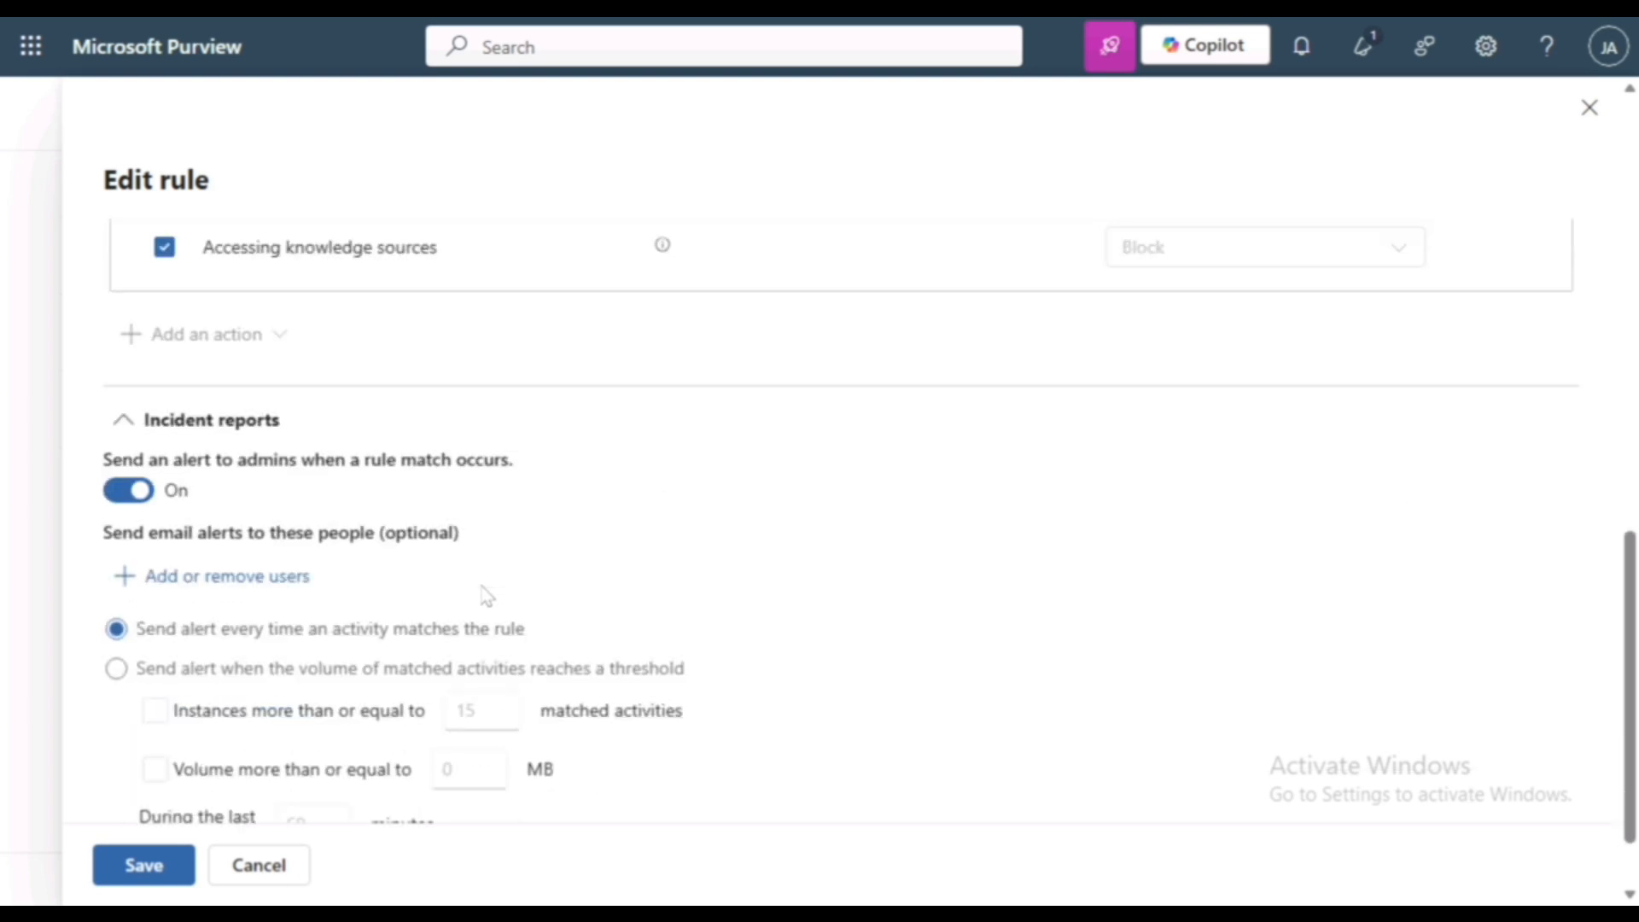
left_click(139, 865)
- Proceed through the policy mode with "Turn the policy on immediately" selected and submit the updated Copilot policy
left_click(671, 879)
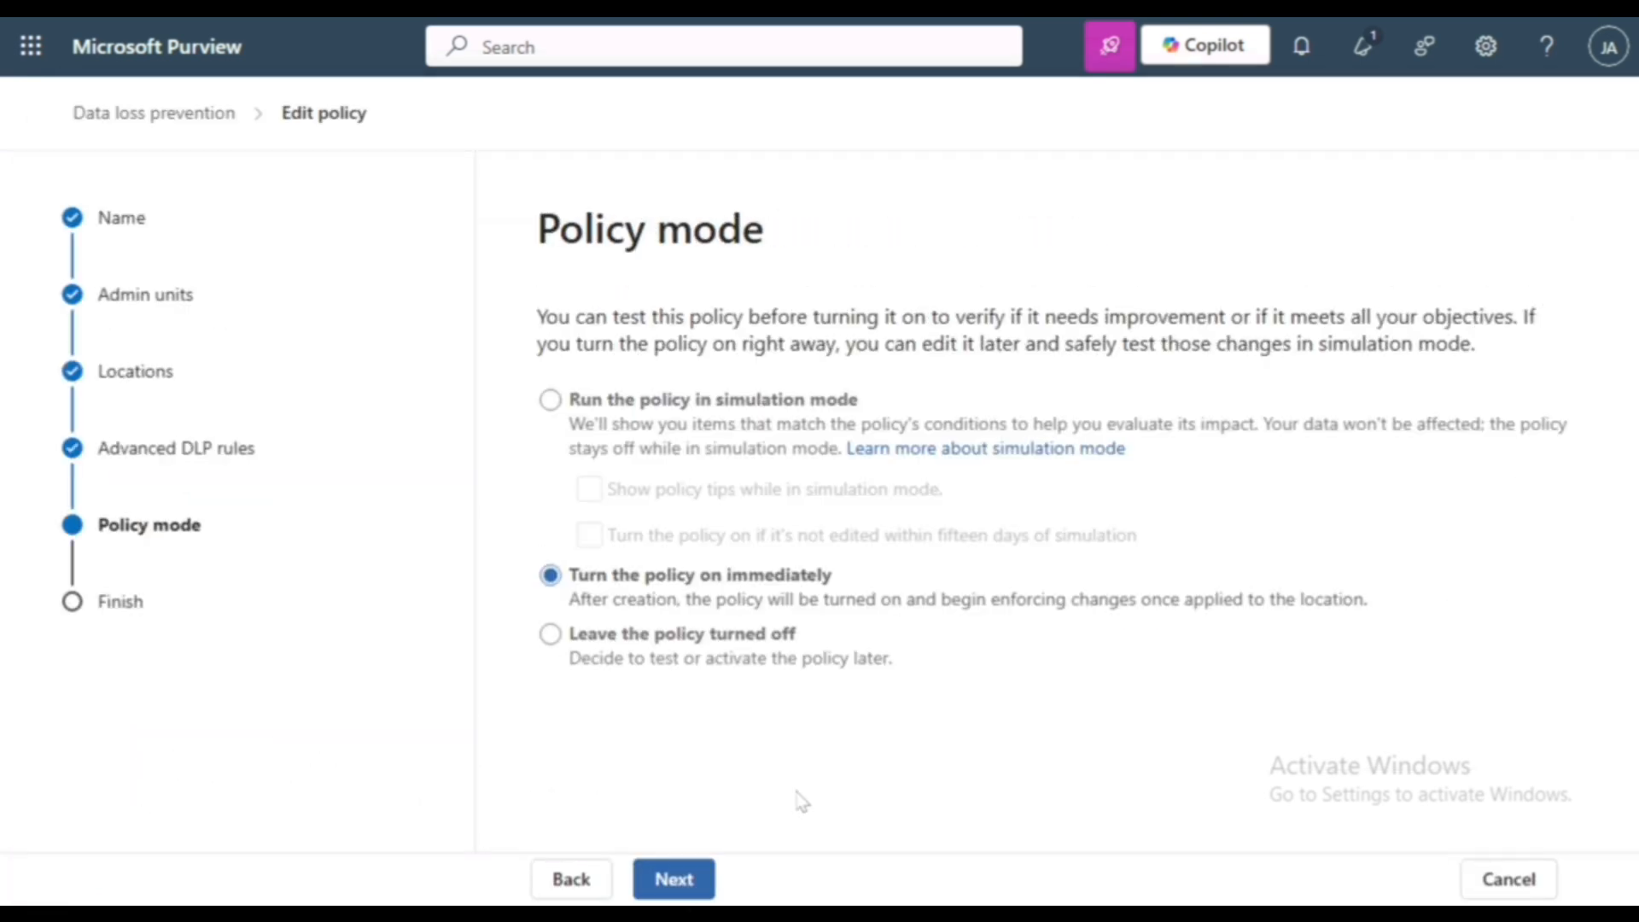
left_click(696, 888)
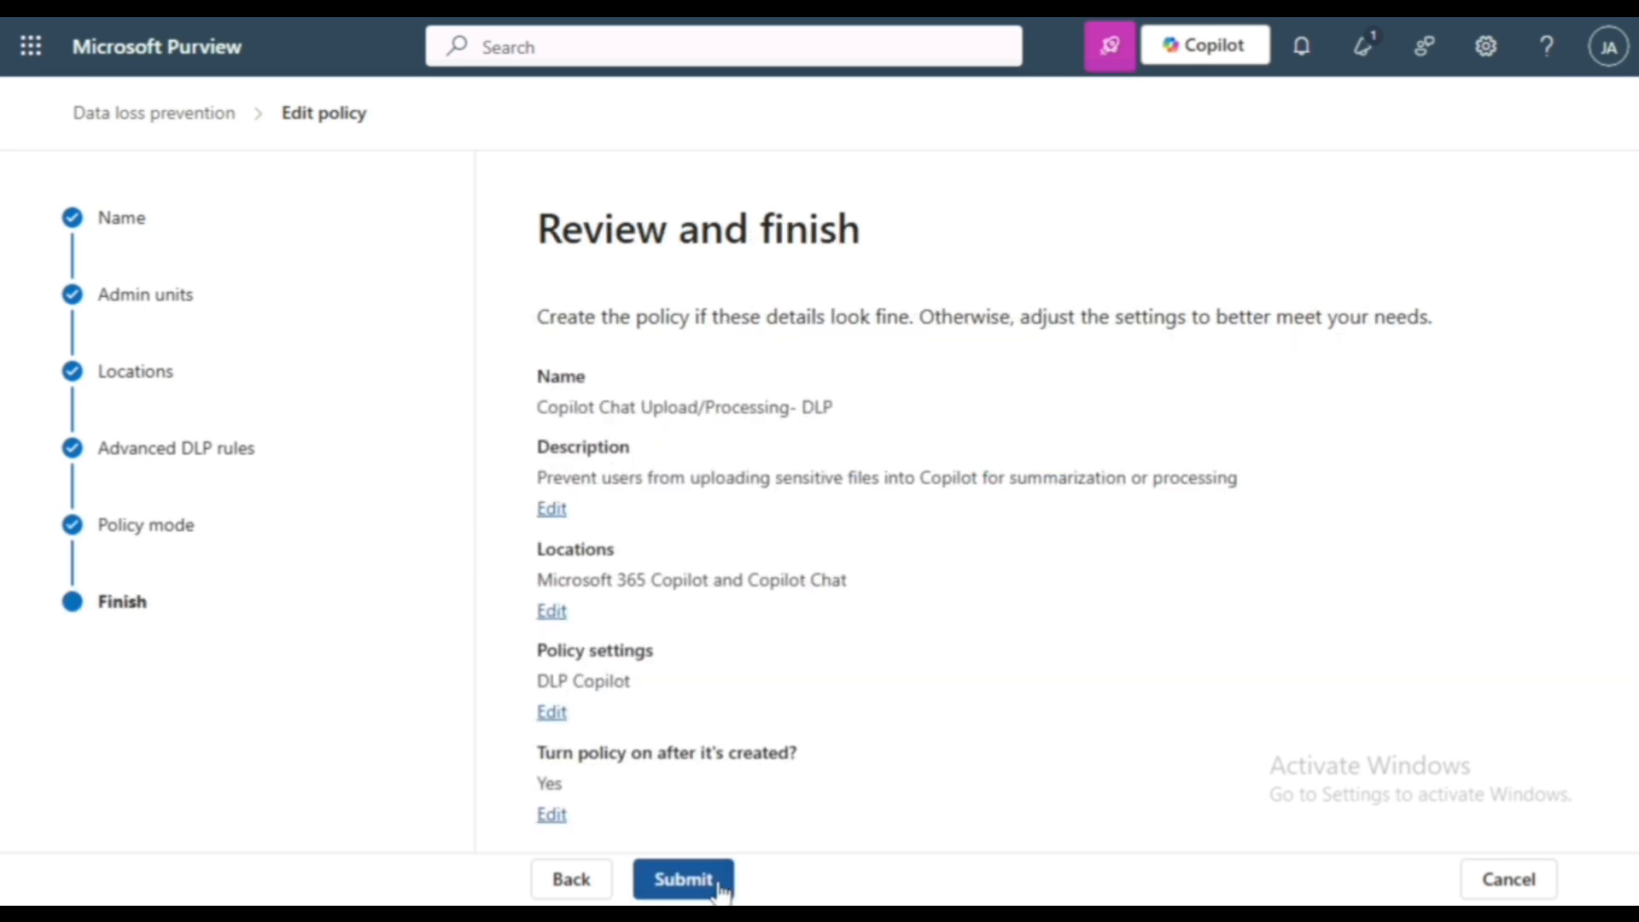
left_click(720, 890)
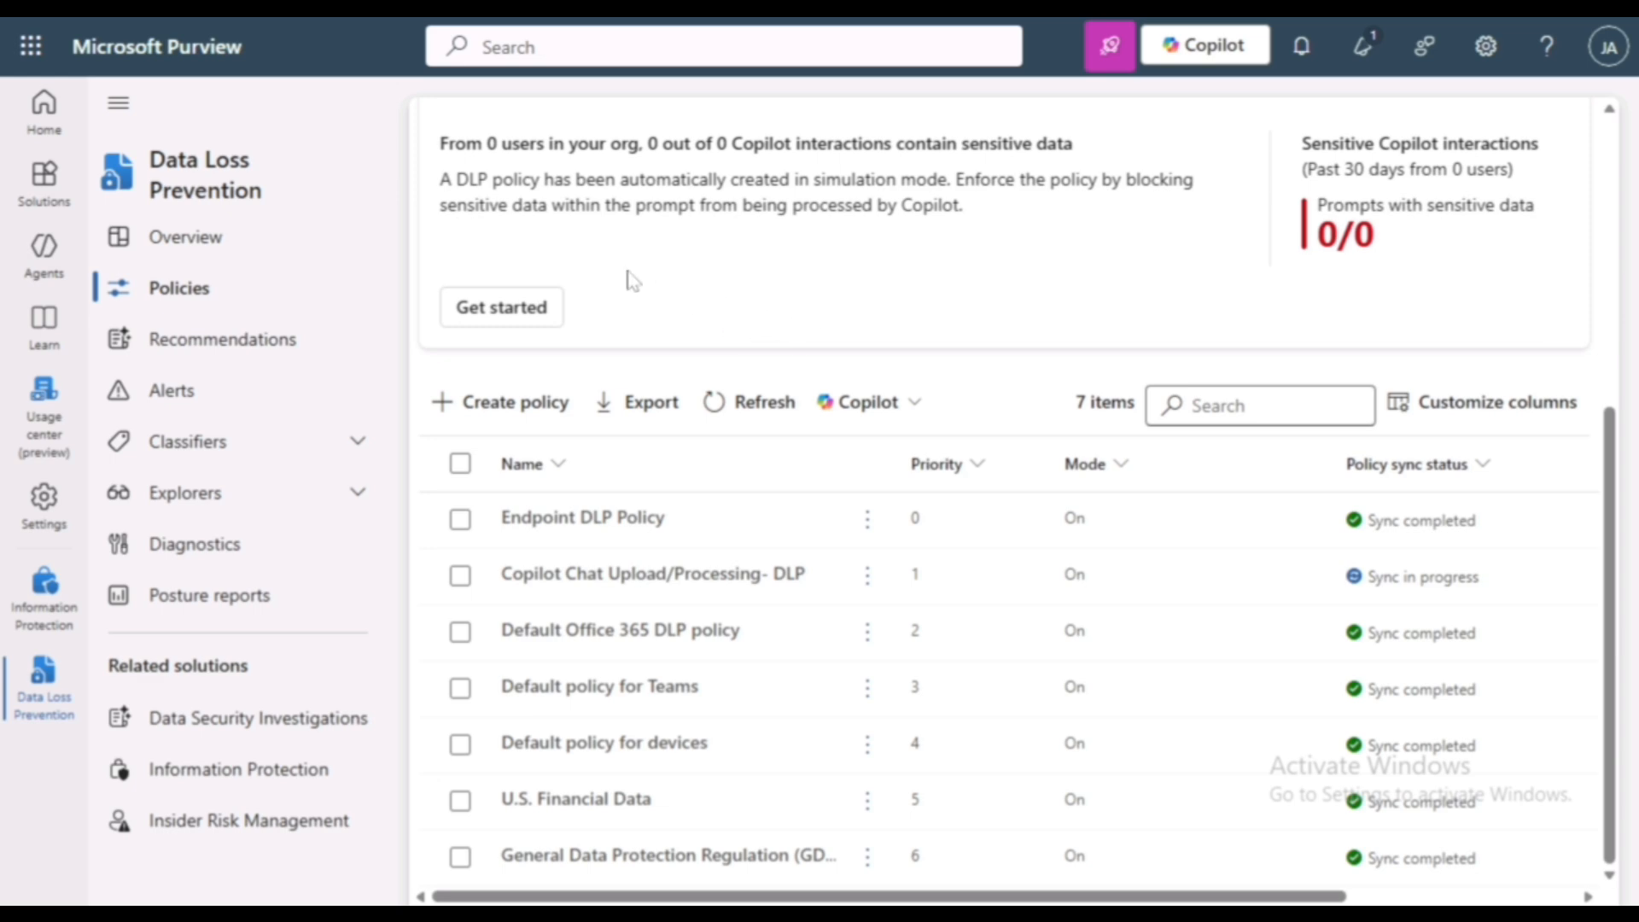
- Switch to Word on the web and create a blank document
left_click(31, 45)
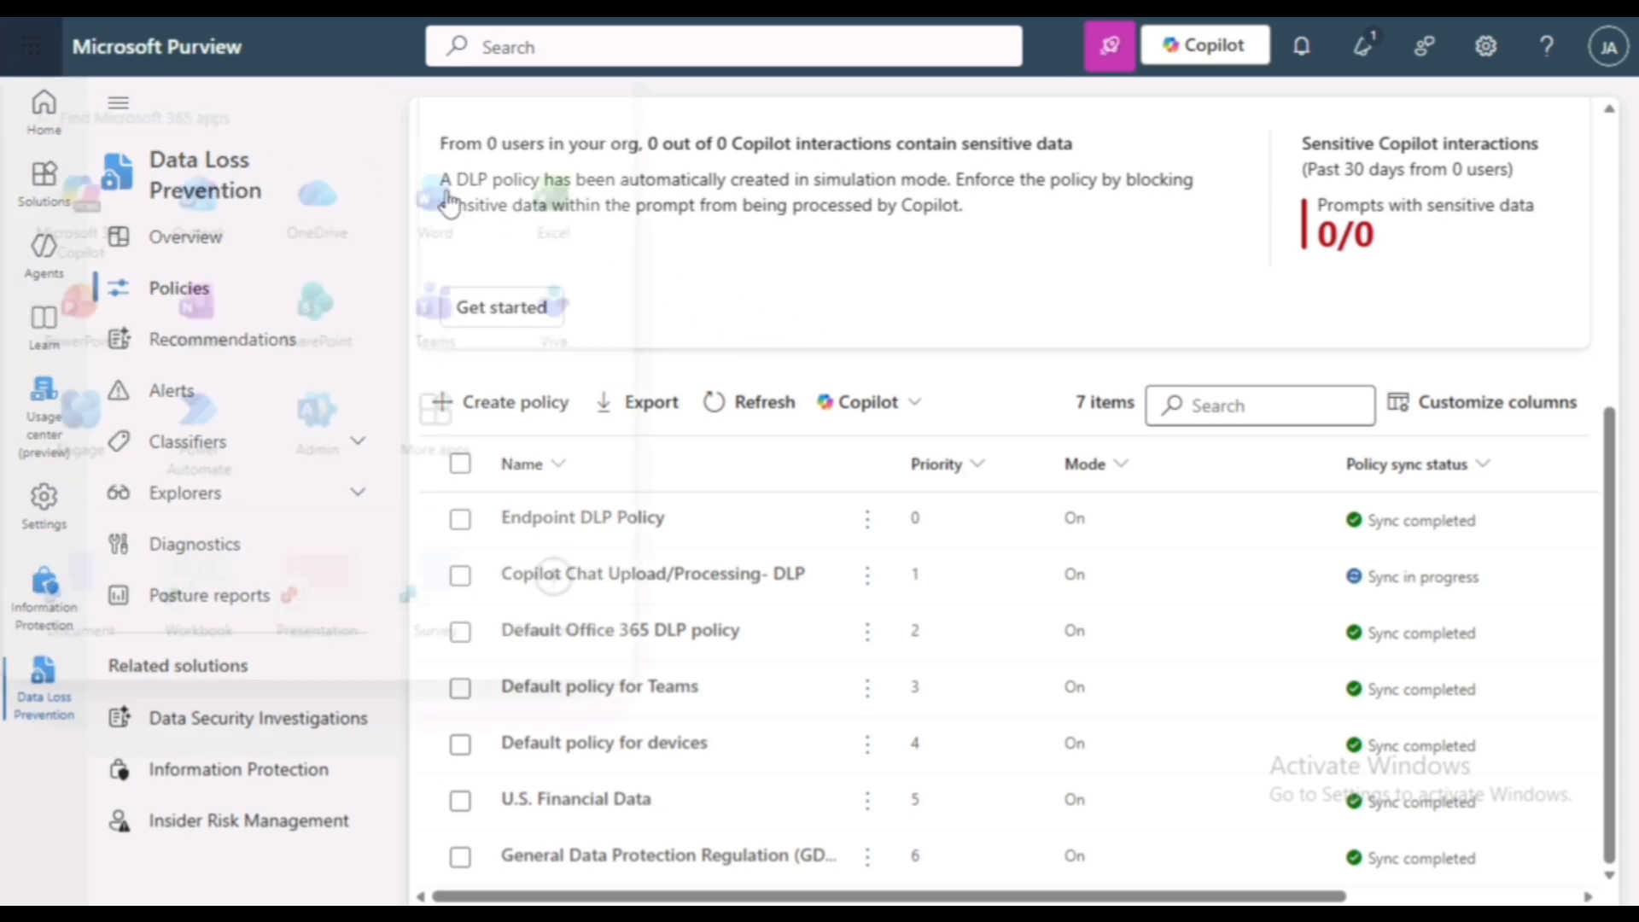
left_click(450, 203)
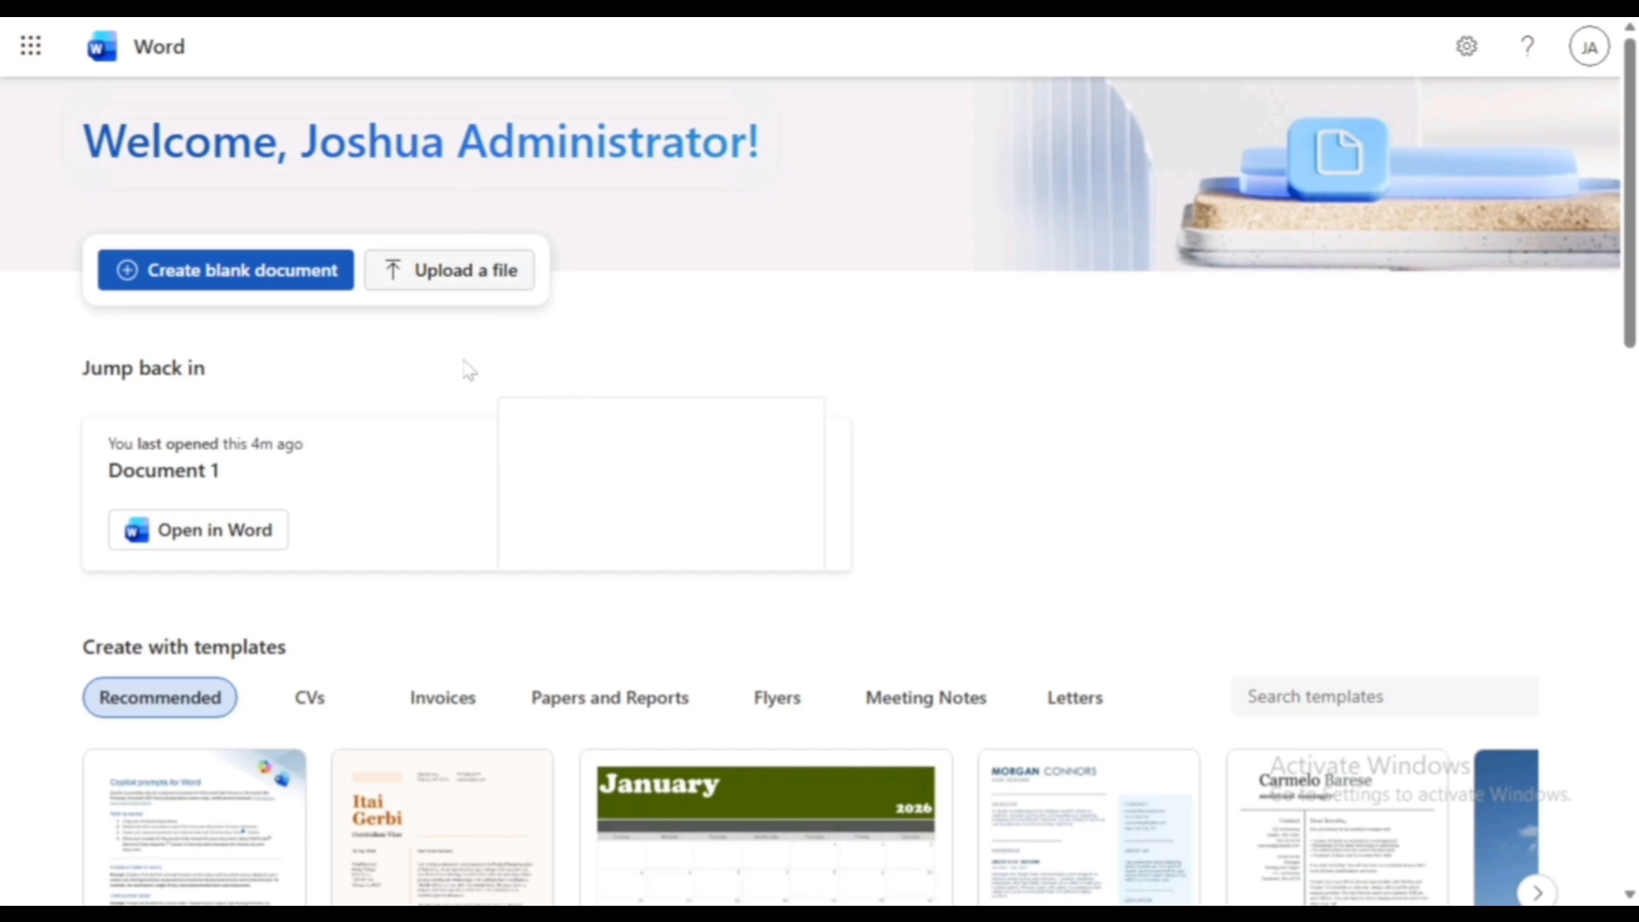
left_click(293, 275)
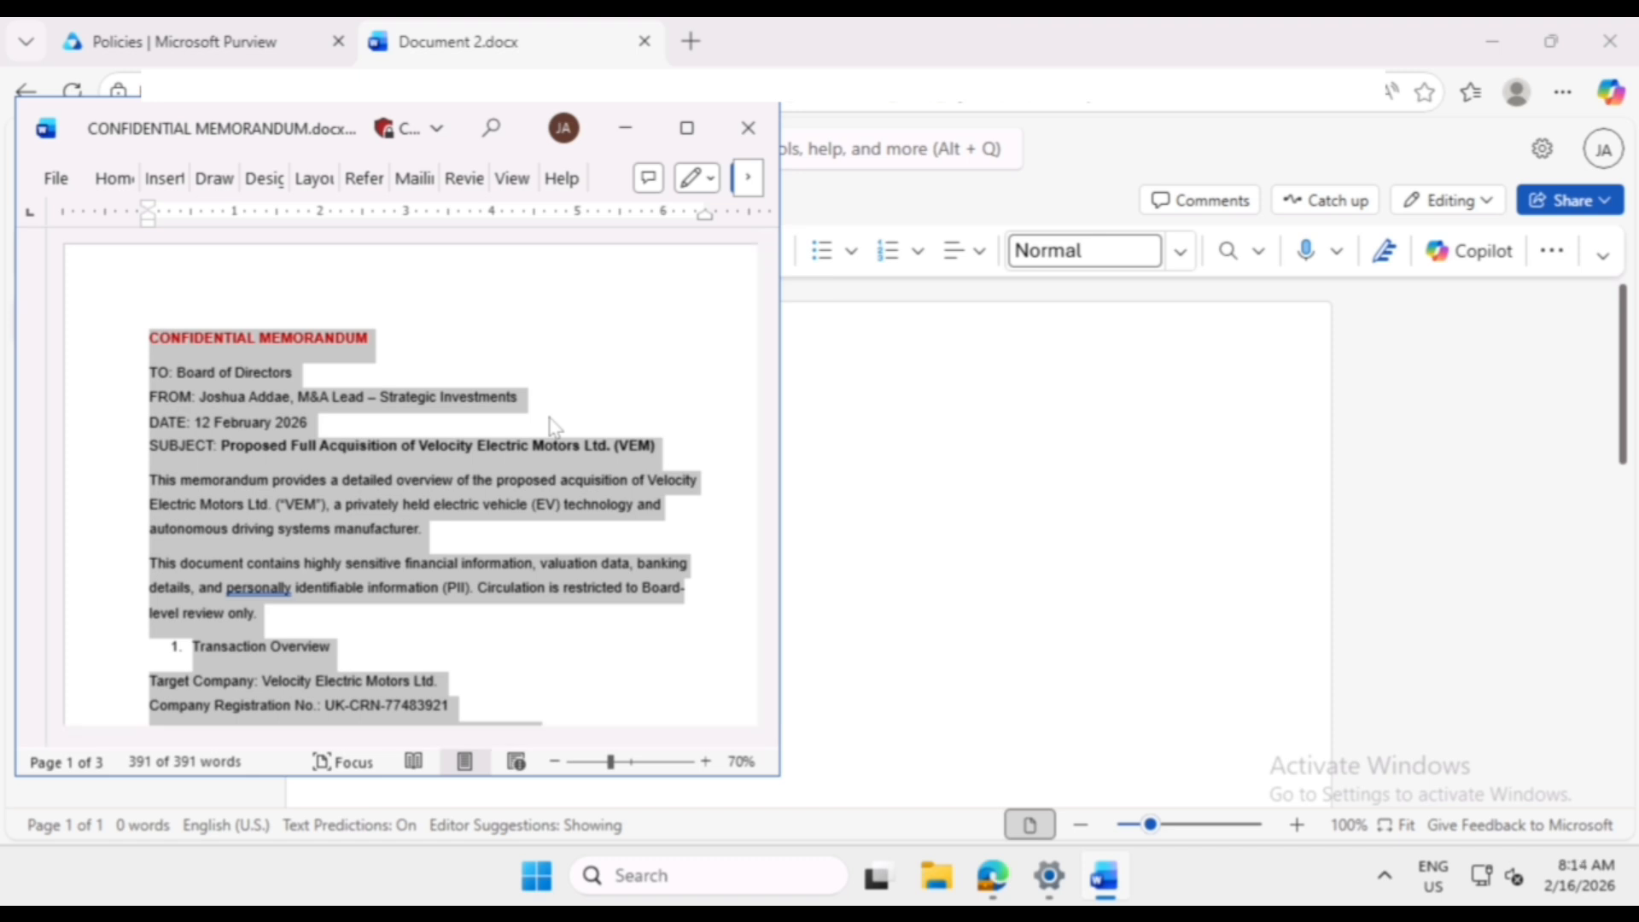
- Try to copy the selected text of CONFIDENTIAL MEMORANDUM.docx from desktop Word and paste it into the blank web document
right_click(304, 477)
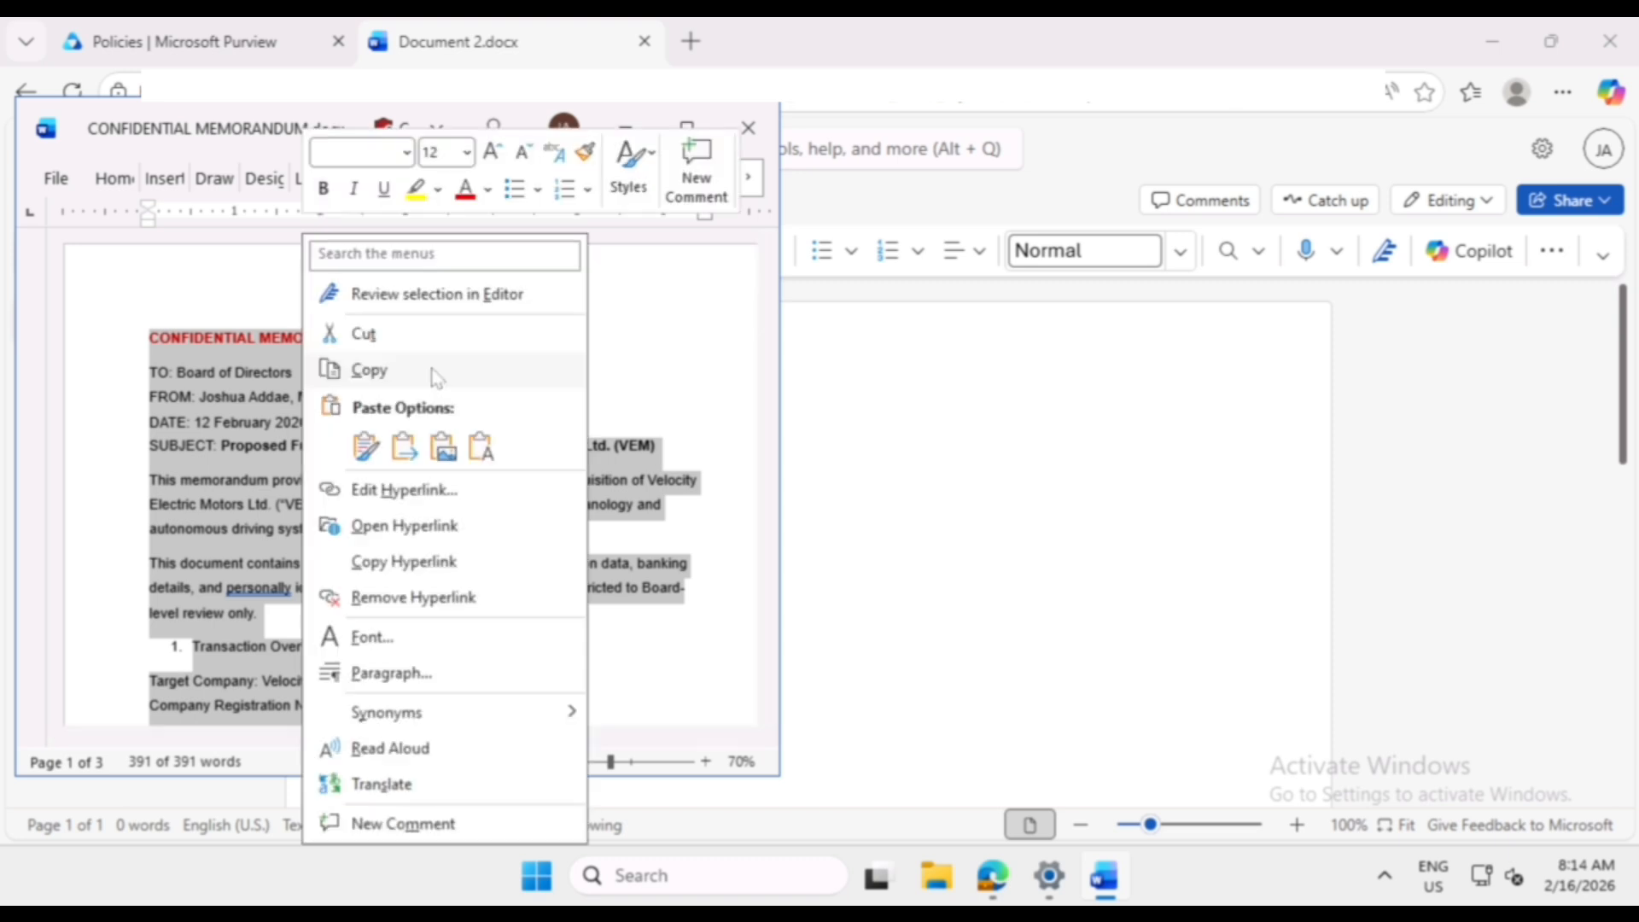
left_click(437, 373)
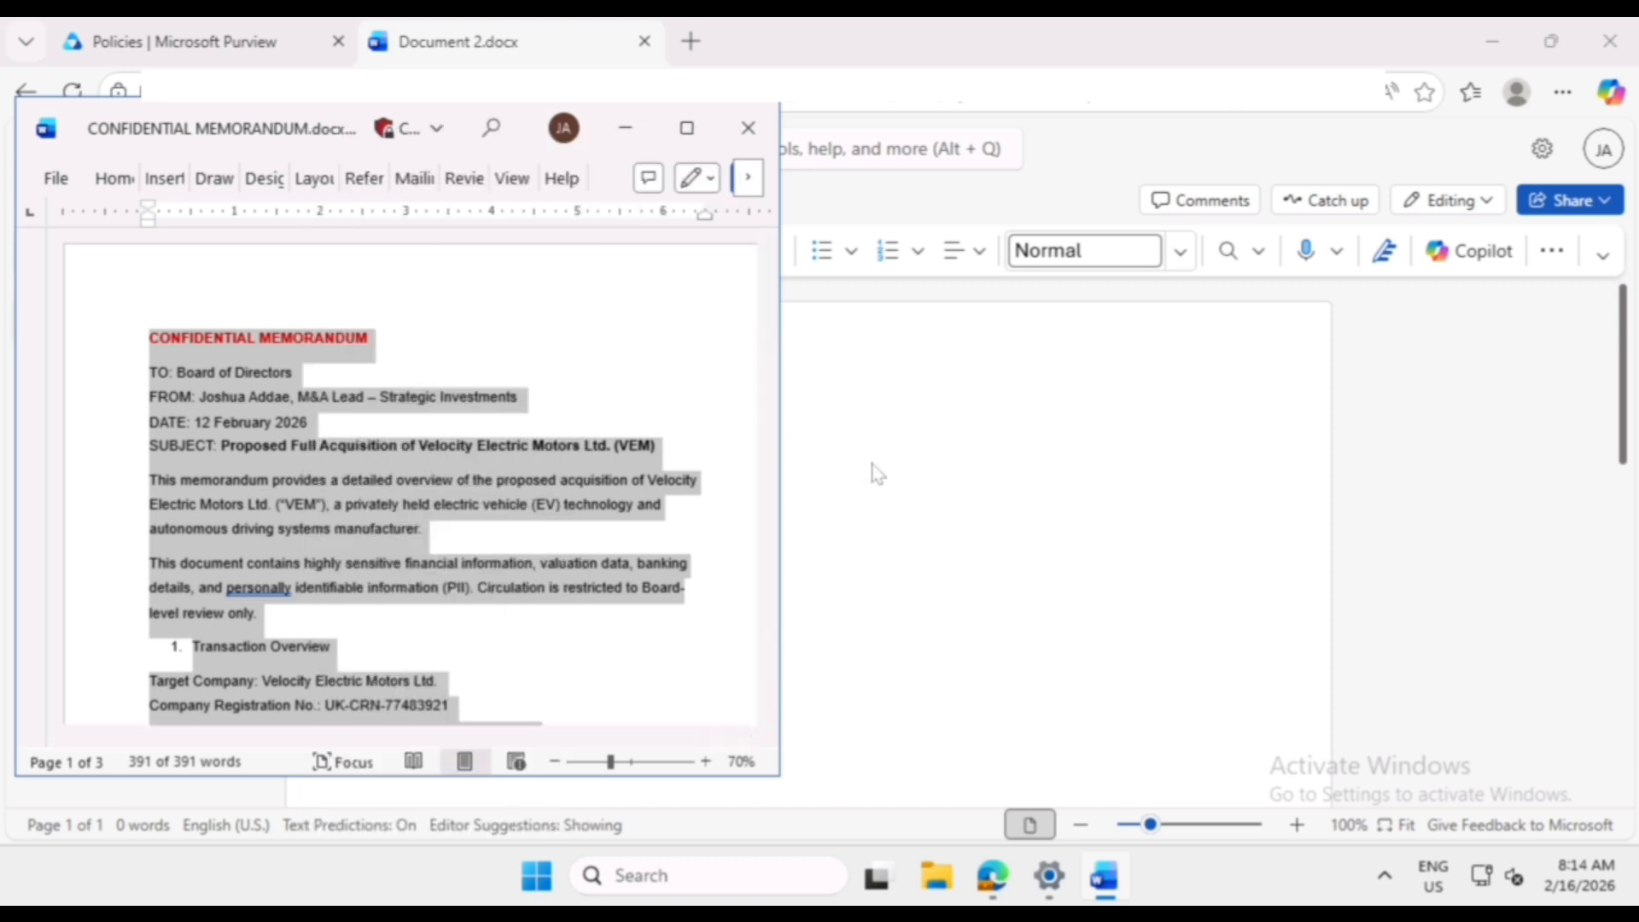
left_click(878, 474)
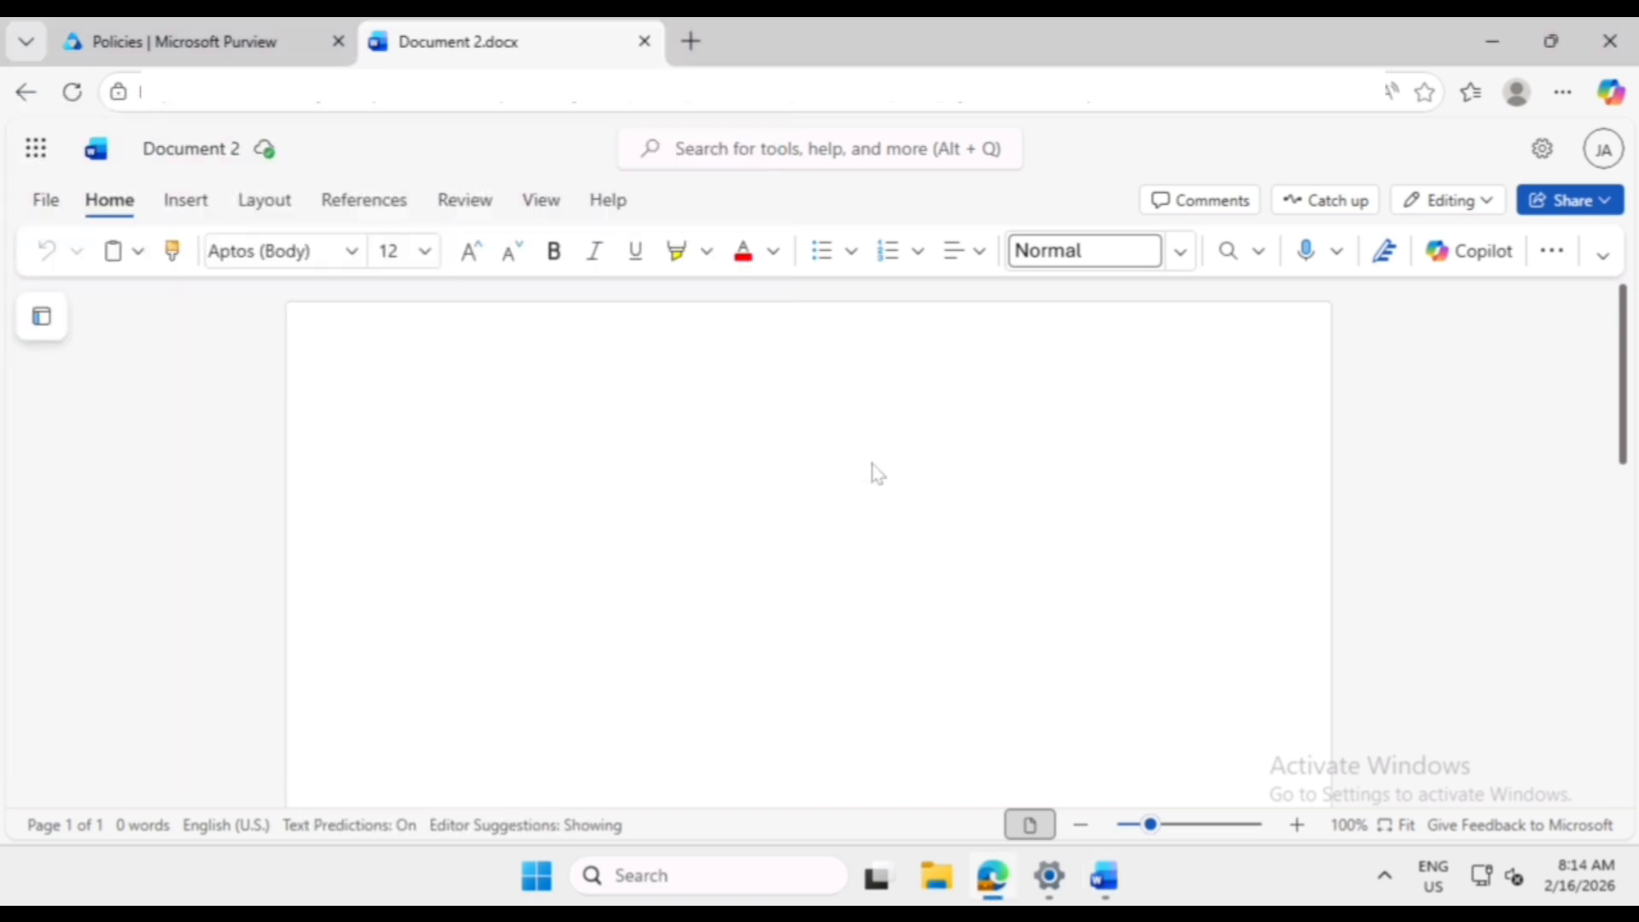
right_click(725, 480)
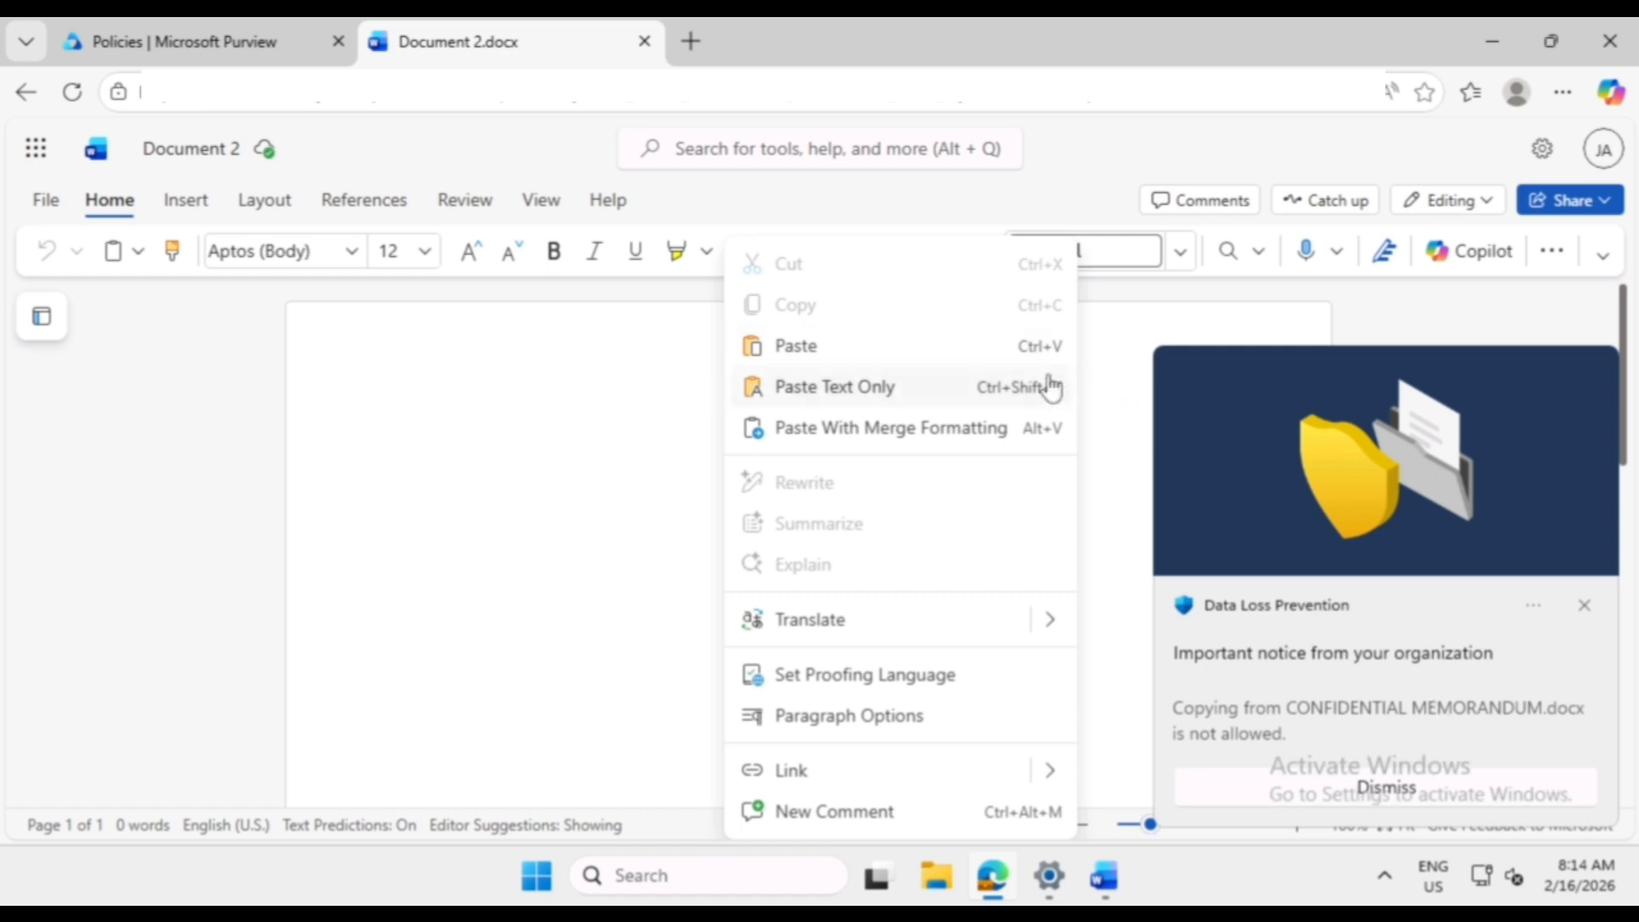
left_click(840, 351)
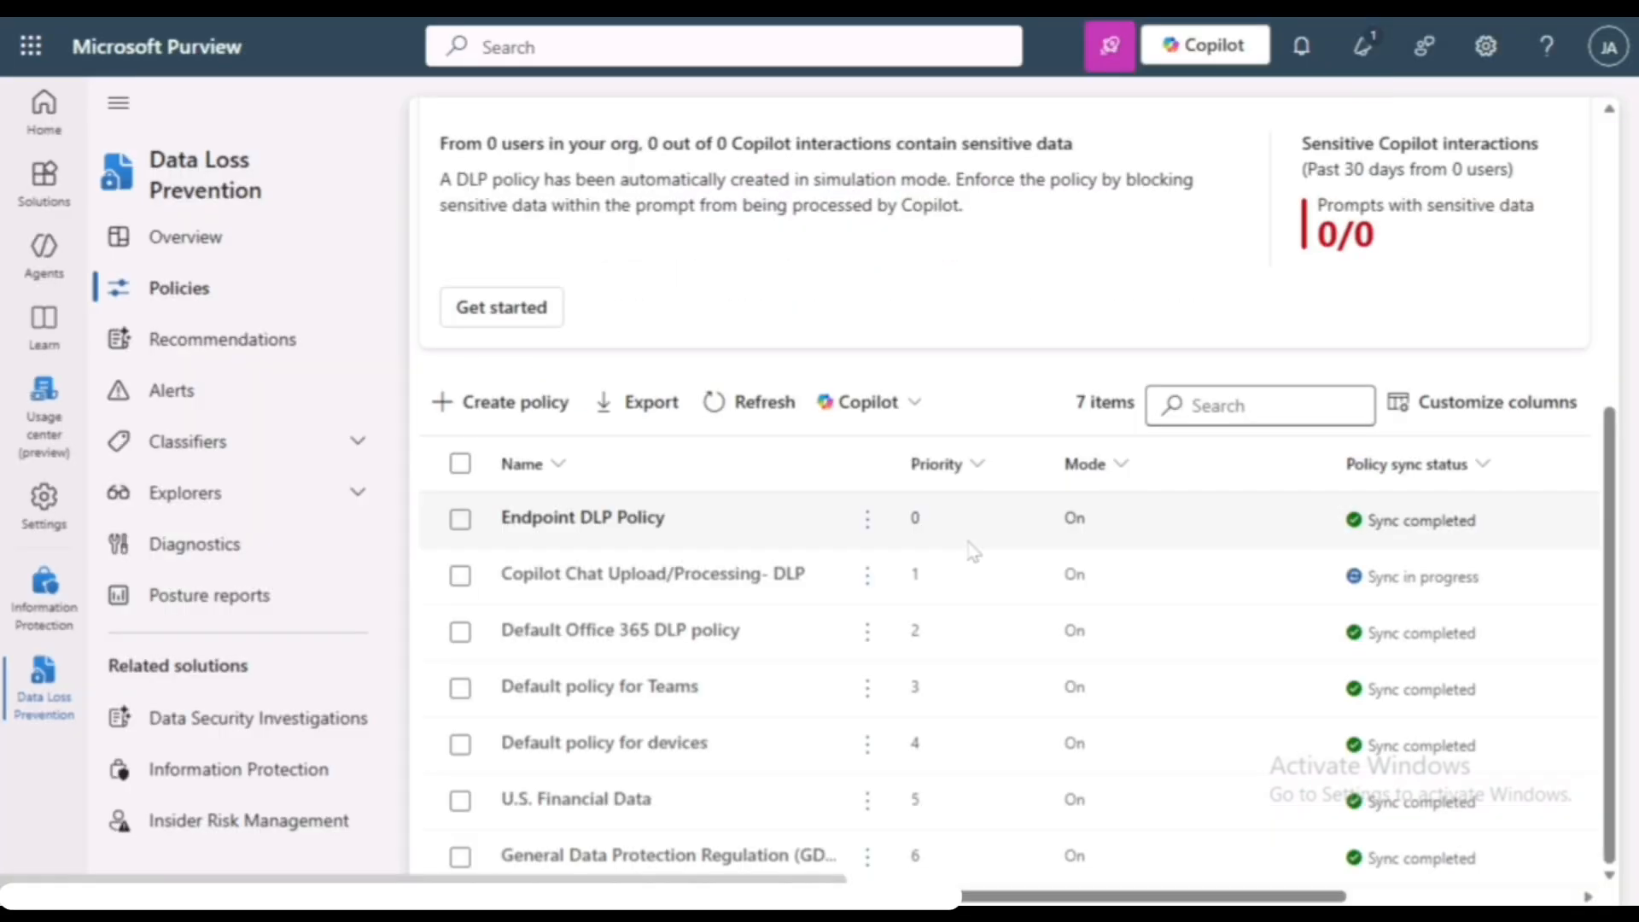
- Open the newest DLP alert for CONFIDENTIAL MEMORANDUM.docx in Purview and examine what happened, the alert information and the matched policy
left_click(192, 402)
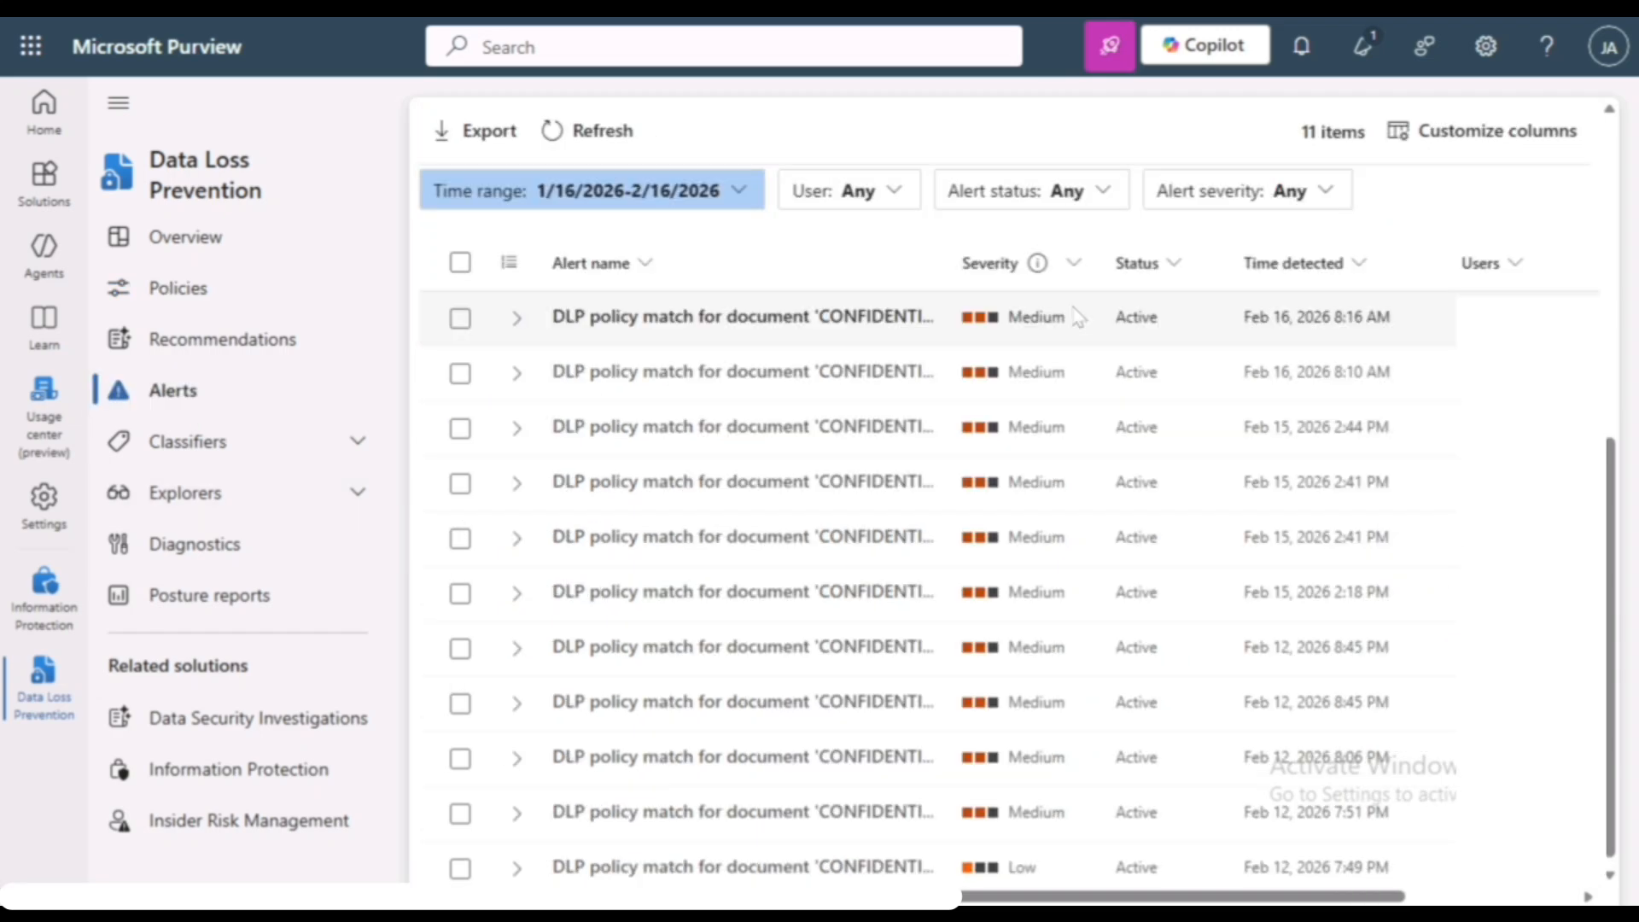
left_click(716, 329)
left_click_drag(933, 498, 1418, 549)
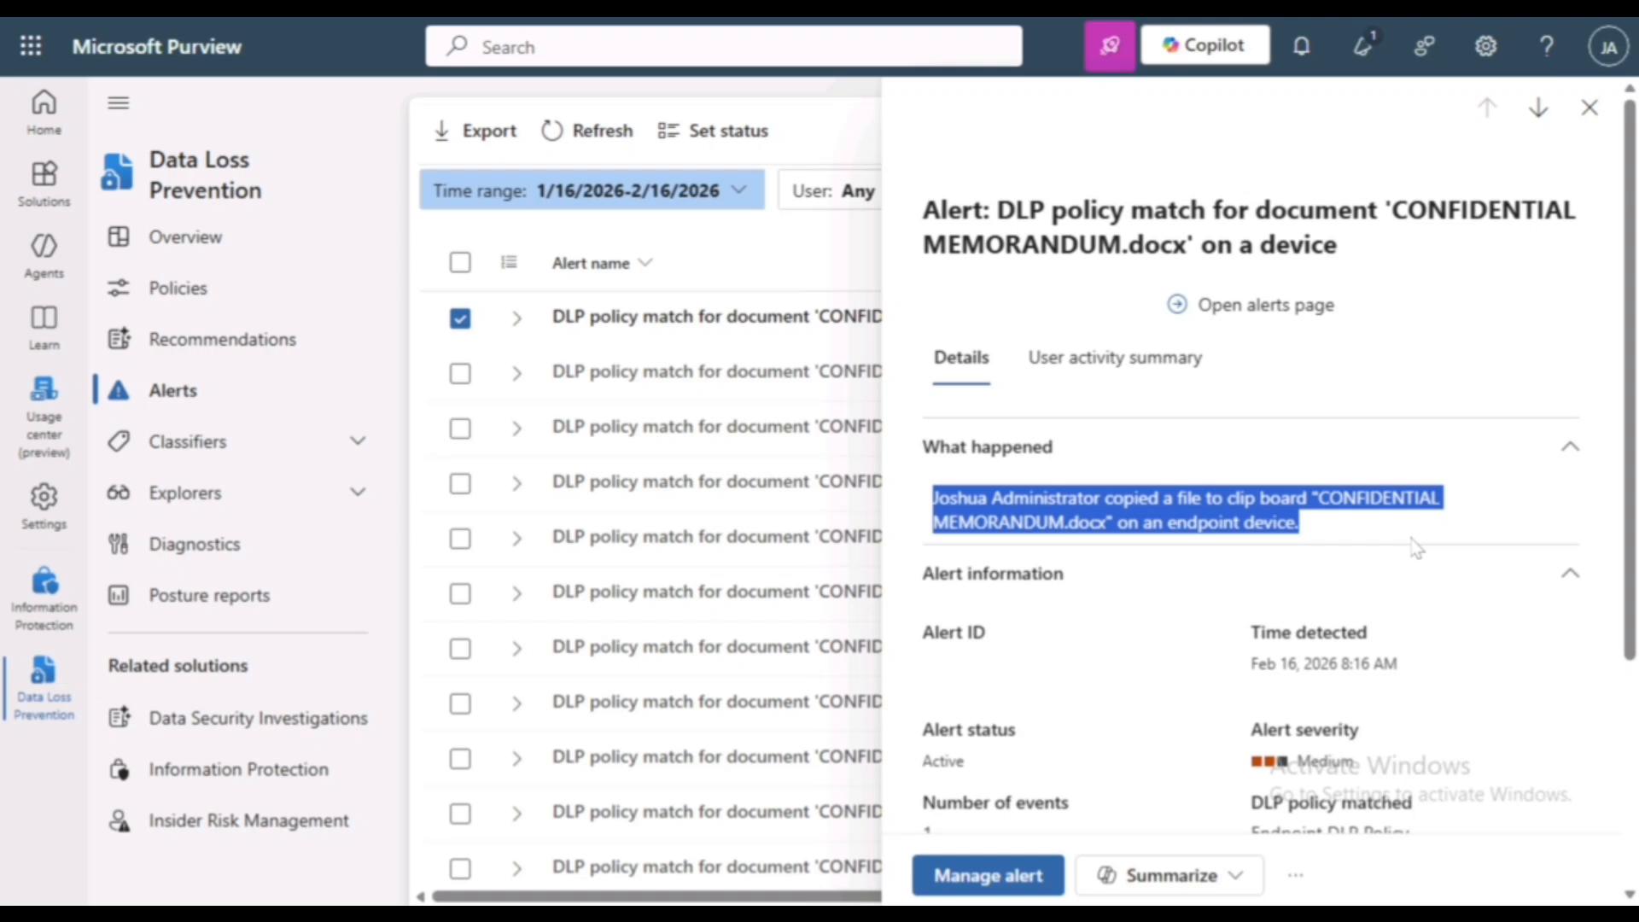
scroll(1183, 510, "down", 3)
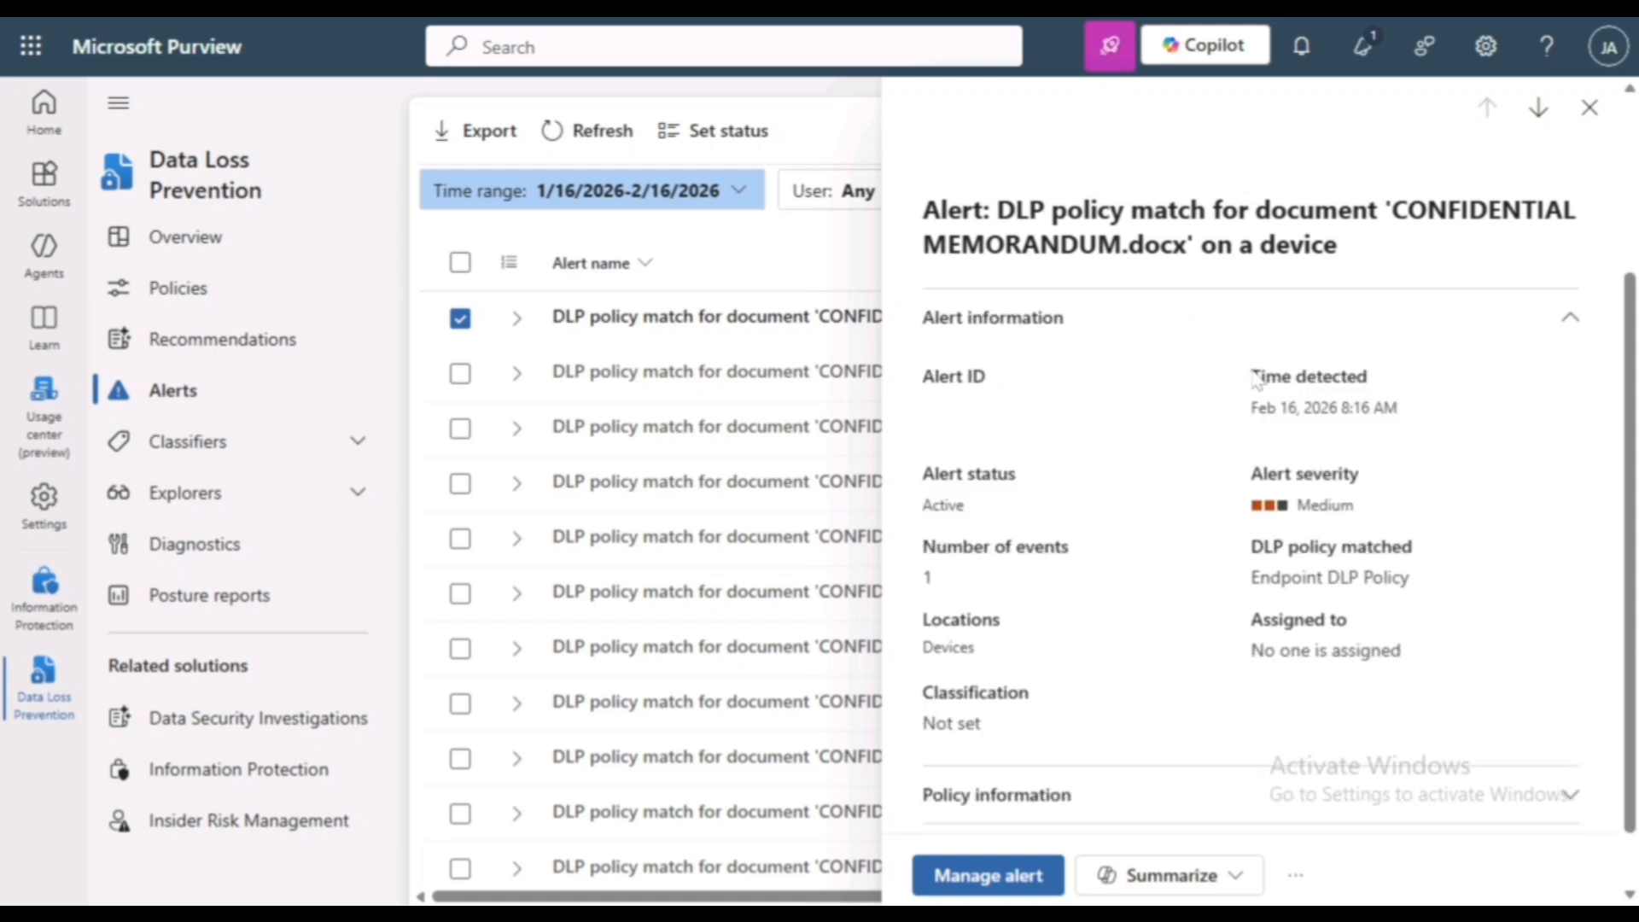
left_click_drag(1253, 376, 1400, 372)
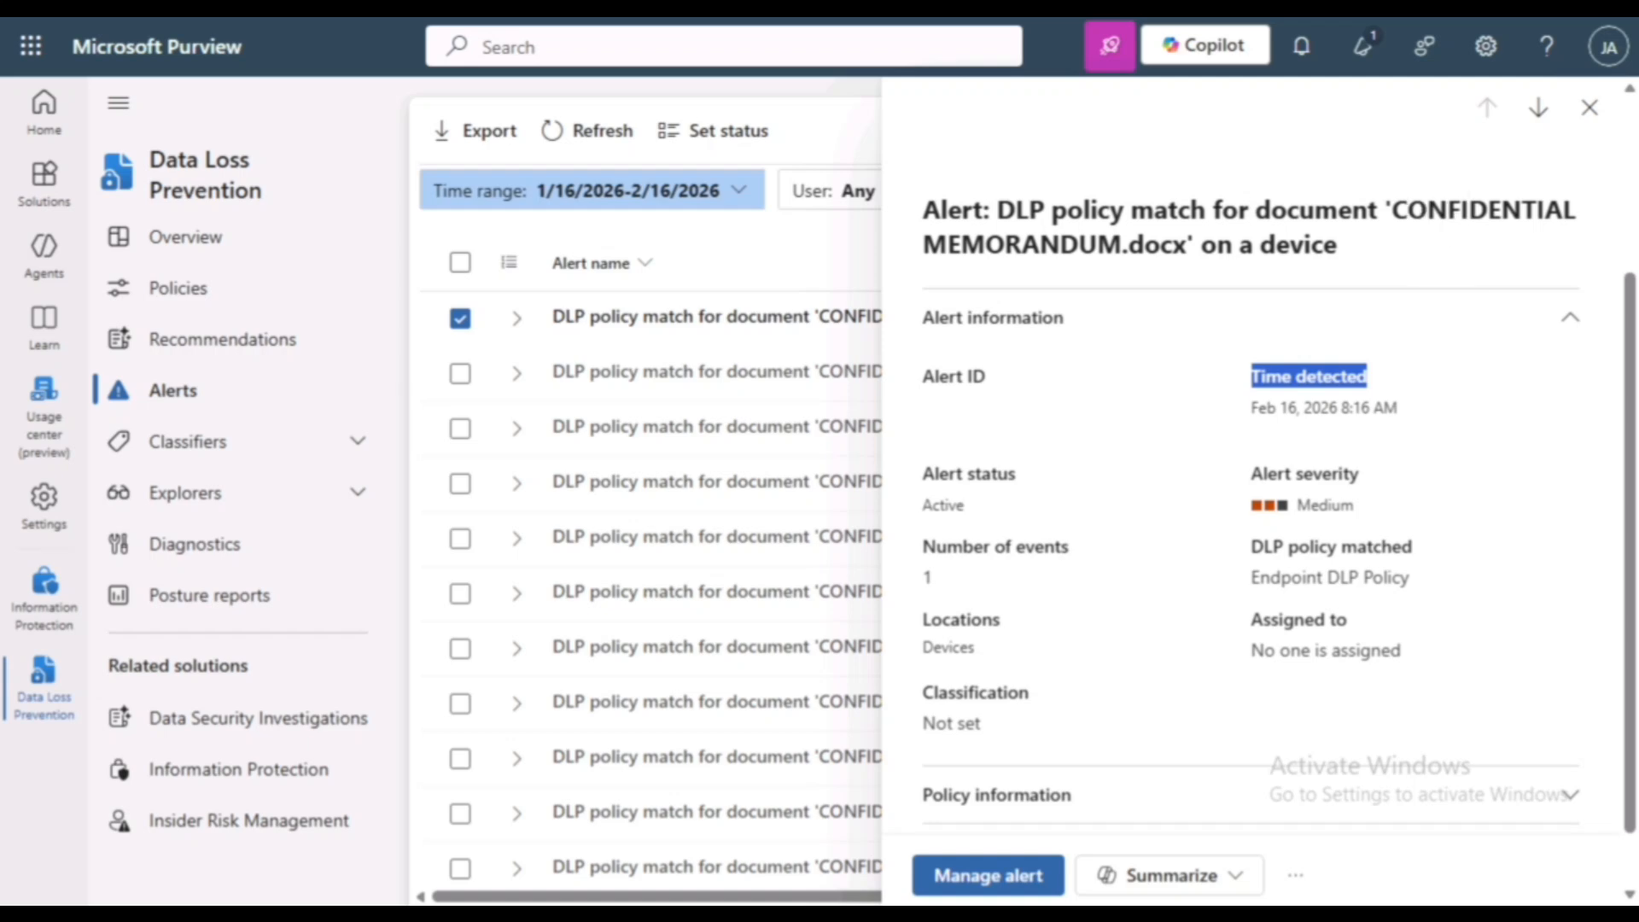
left_click_drag(936, 546, 1080, 549)
mouse_move(934, 628)
left_mouse_down()
mouse_move(962, 623)
mouse_move(989, 662)
mouse_move(923, 648)
left_mouse_up()
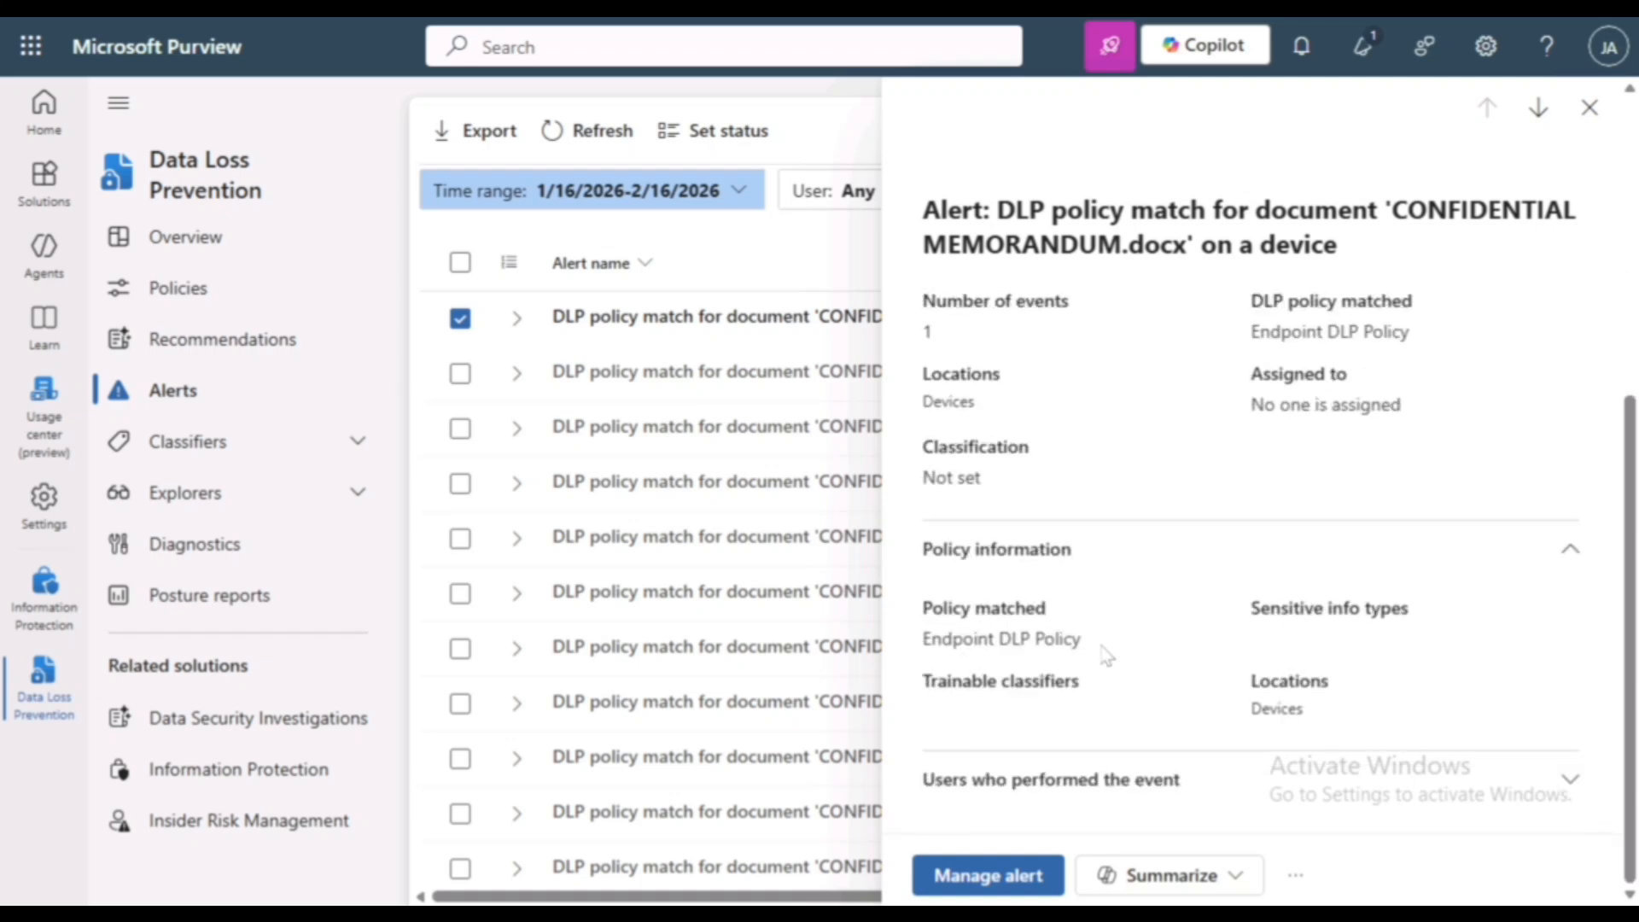
left_click_drag(1080, 641, 922, 640)
left_click(1183, 651)
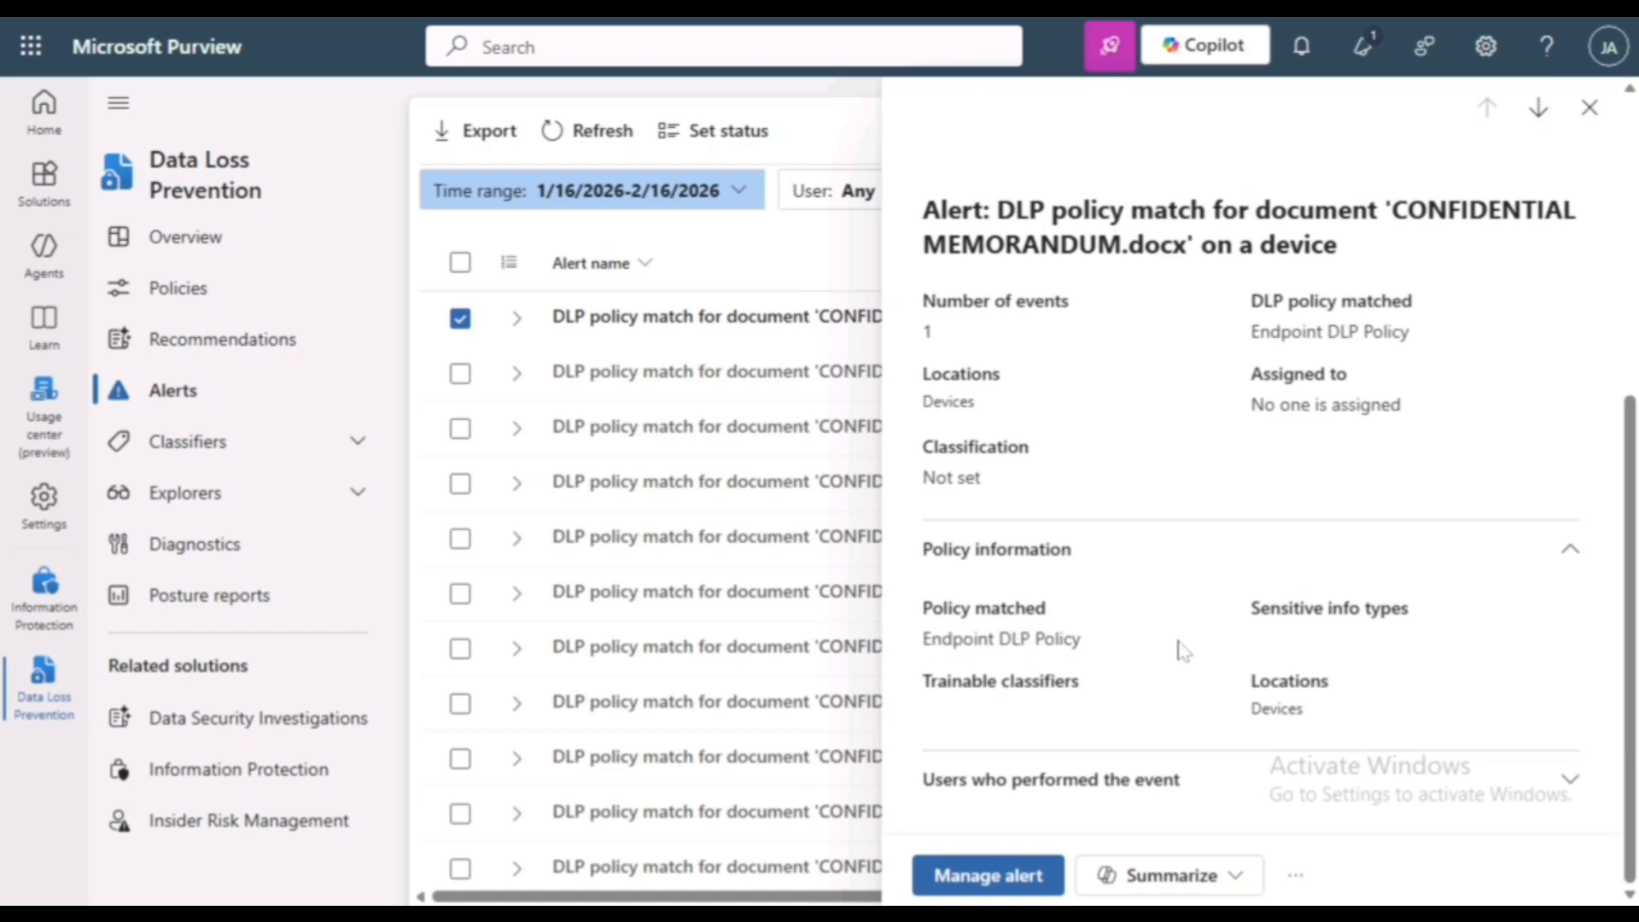